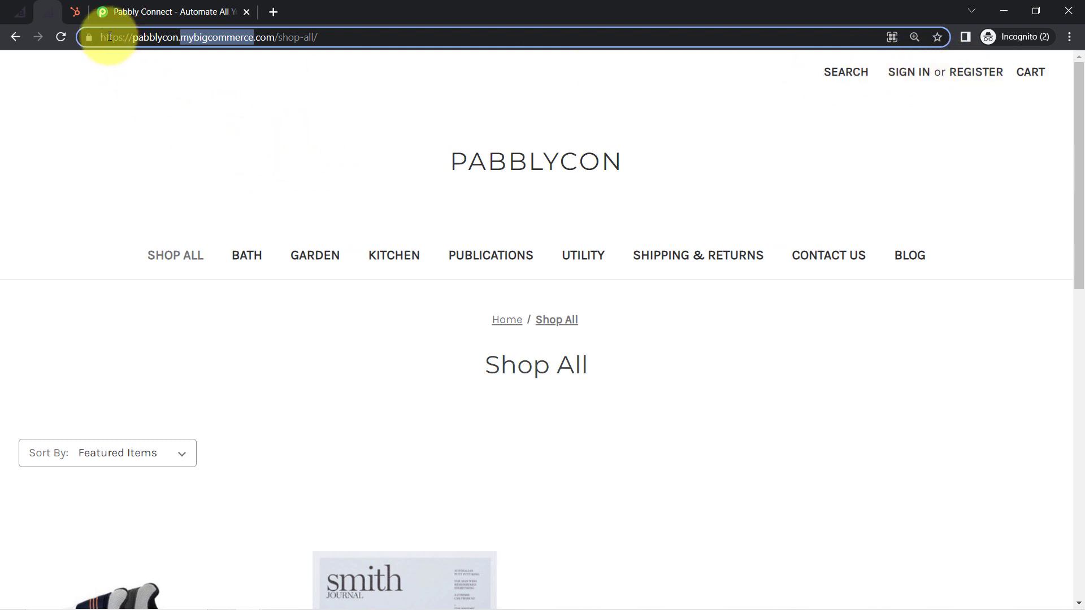
Step: Look over the HubSpot contacts list and the BigCommerce store's customer list
{"action": "left_click", "coordinate": [77, 15]}
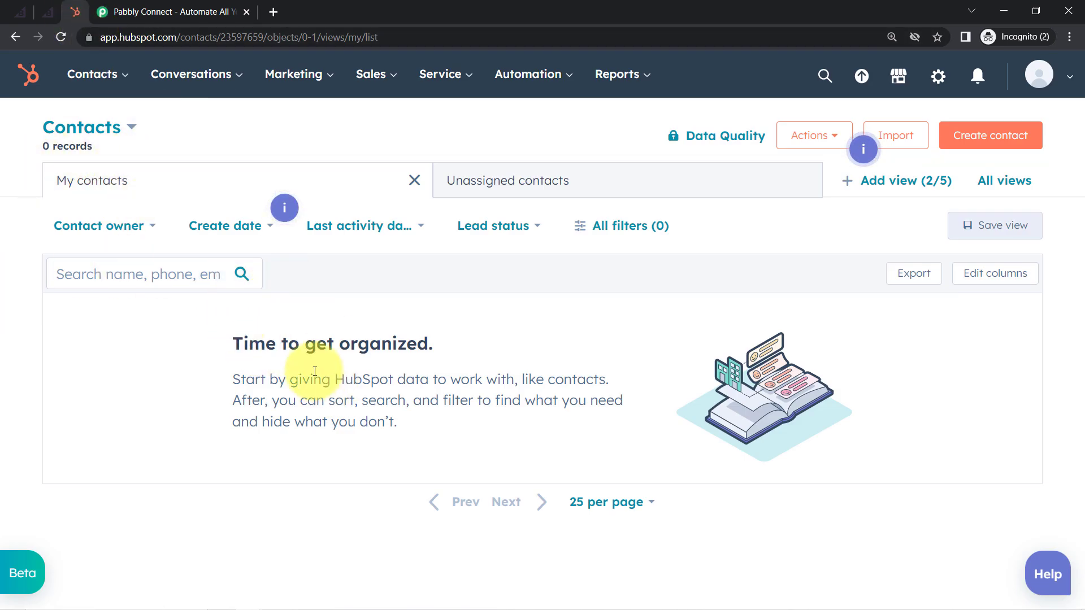
{"action": "left_click", "coordinate": [19, 6]}
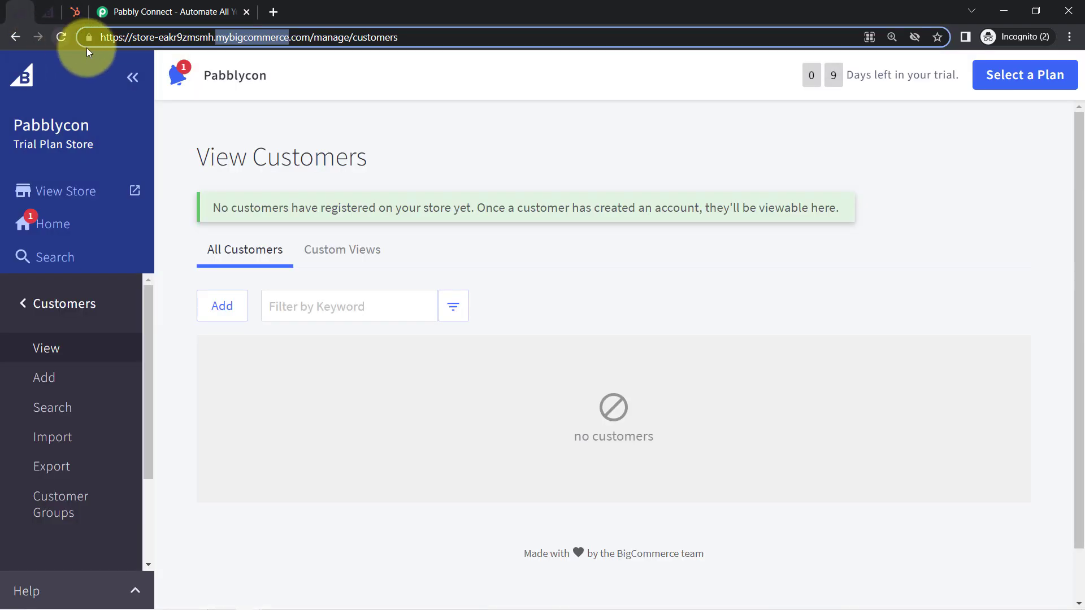
{"action": "left_click", "coordinate": [75, 12]}
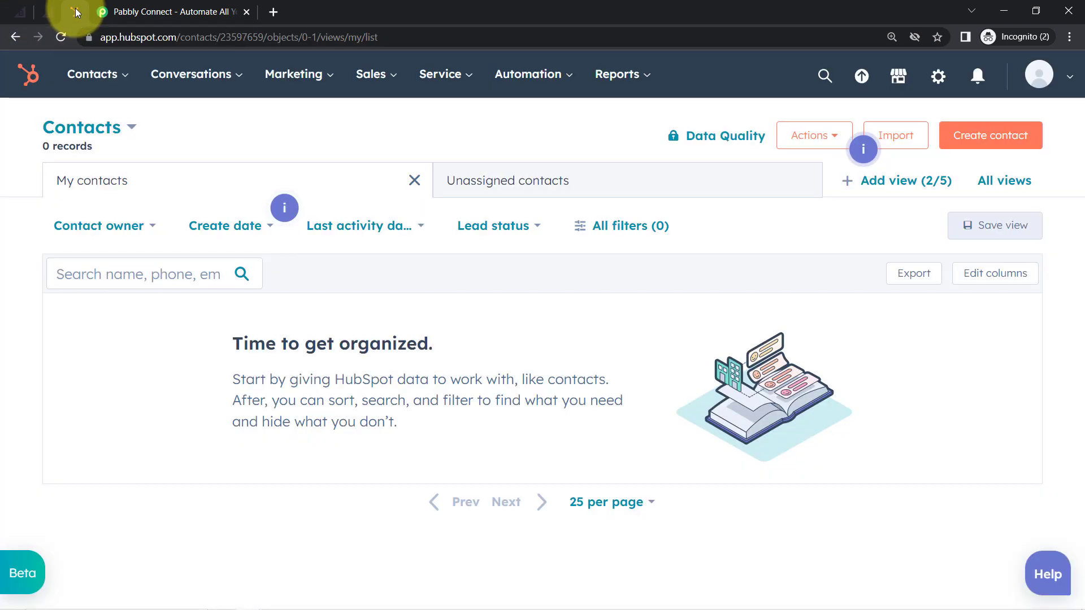
Step: Switch to the Pabbly Connect website at pabbly.com/connect and sign in to reach the account's All Apps page
{"action": "left_click", "coordinate": [144, 12]}
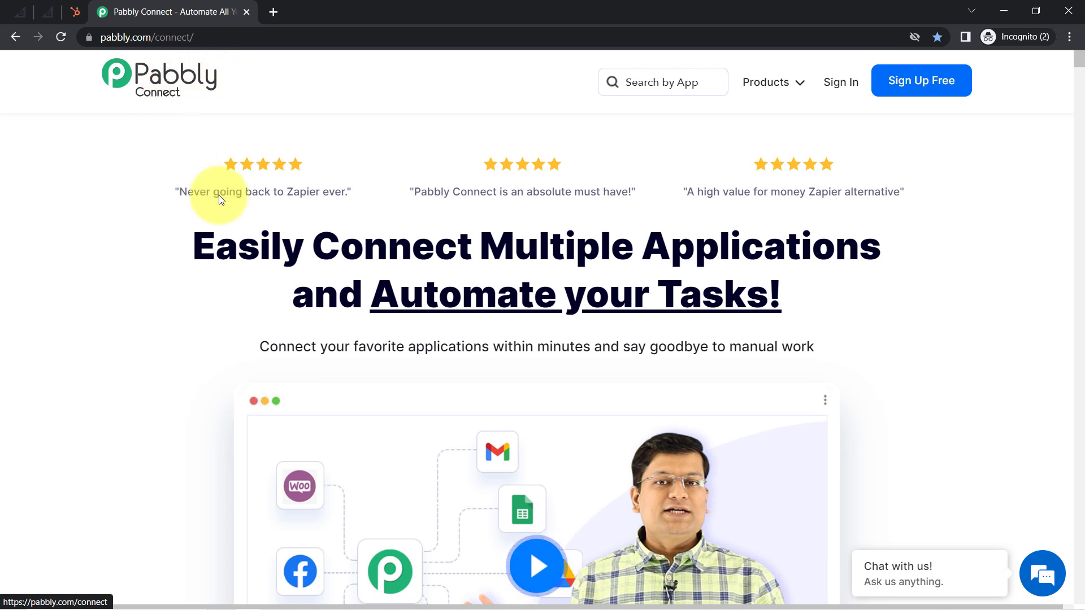
{"action": "left_click_drag", "start_coordinate": [237, 244], "coordinate": [761, 316]}
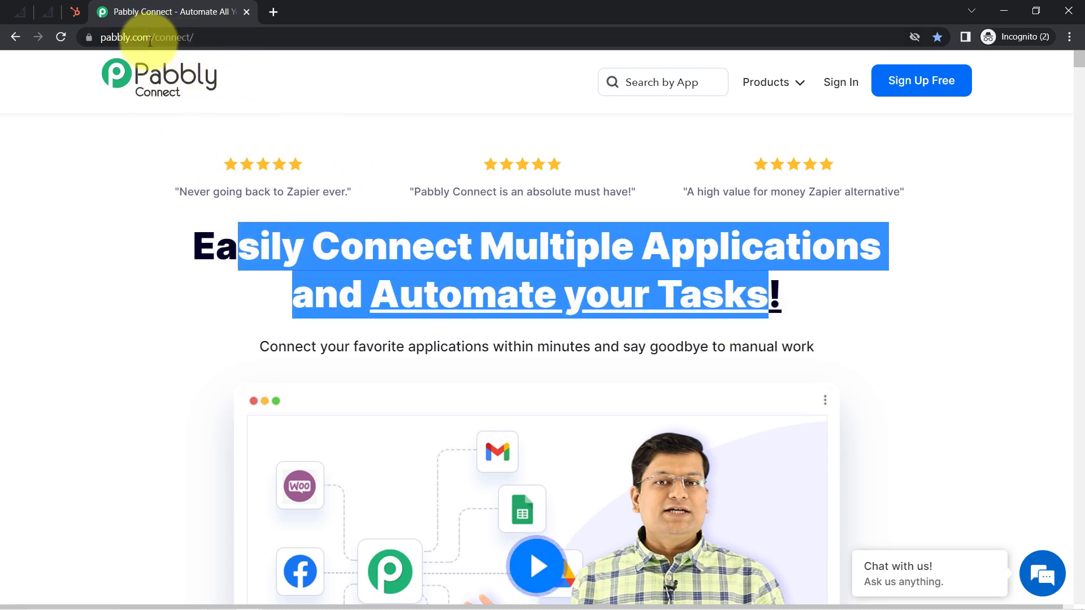
{"action": "left_click_drag", "start_coordinate": [123, 37], "coordinate": [218, 48]}
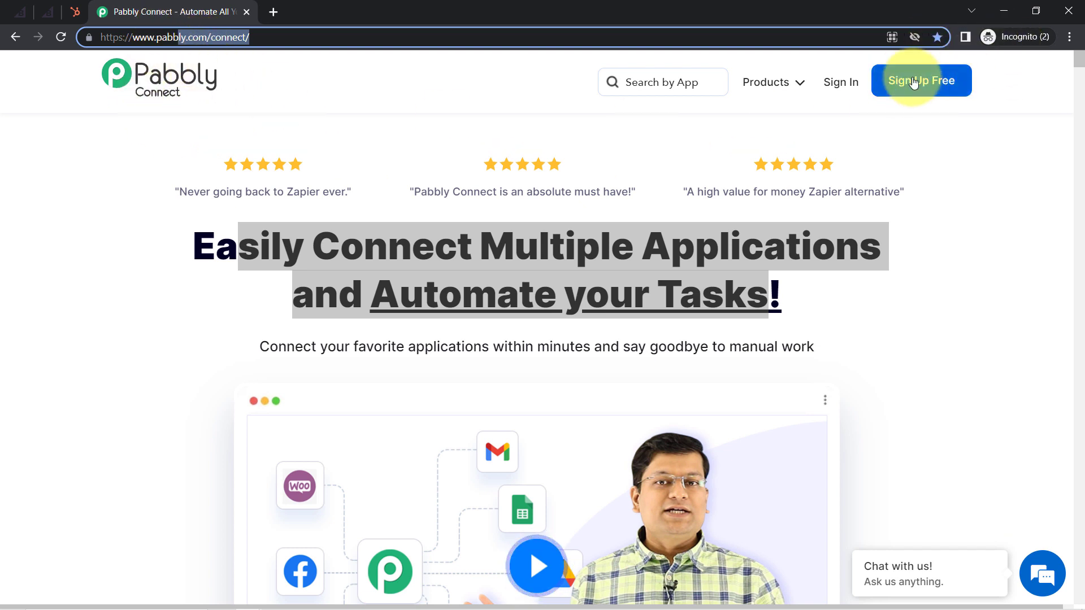
{"action": "key", "text": "Return"}
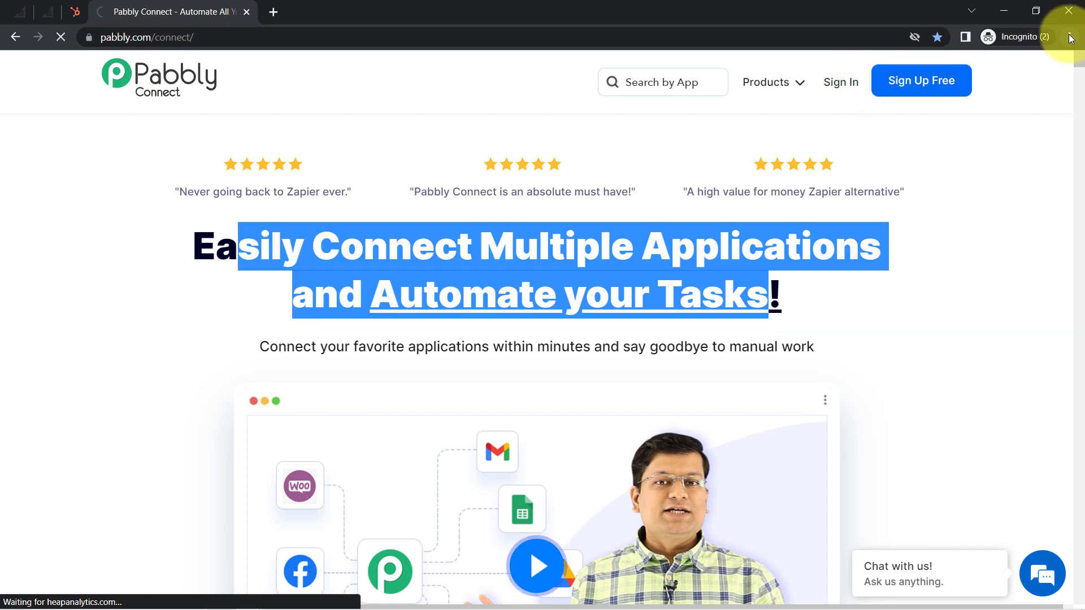
{"action": "left_click", "coordinate": [1070, 37]}
{"action": "left_click", "coordinate": [1070, 37]}
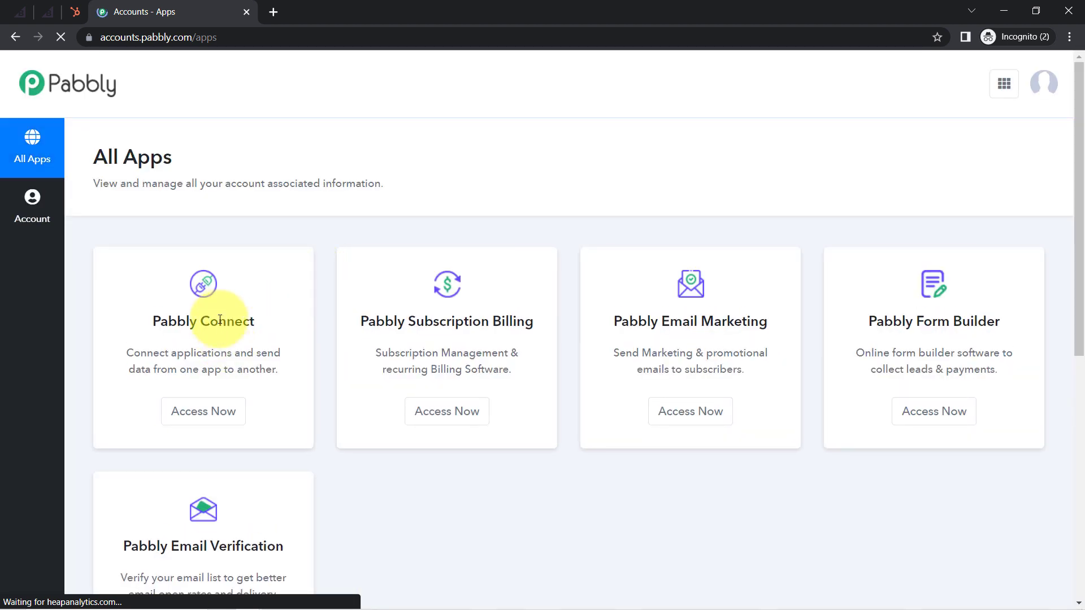
Step: Access Pabbly Connect from the All Apps page and go to its dashboard
{"action": "left_click", "coordinate": [187, 411]}
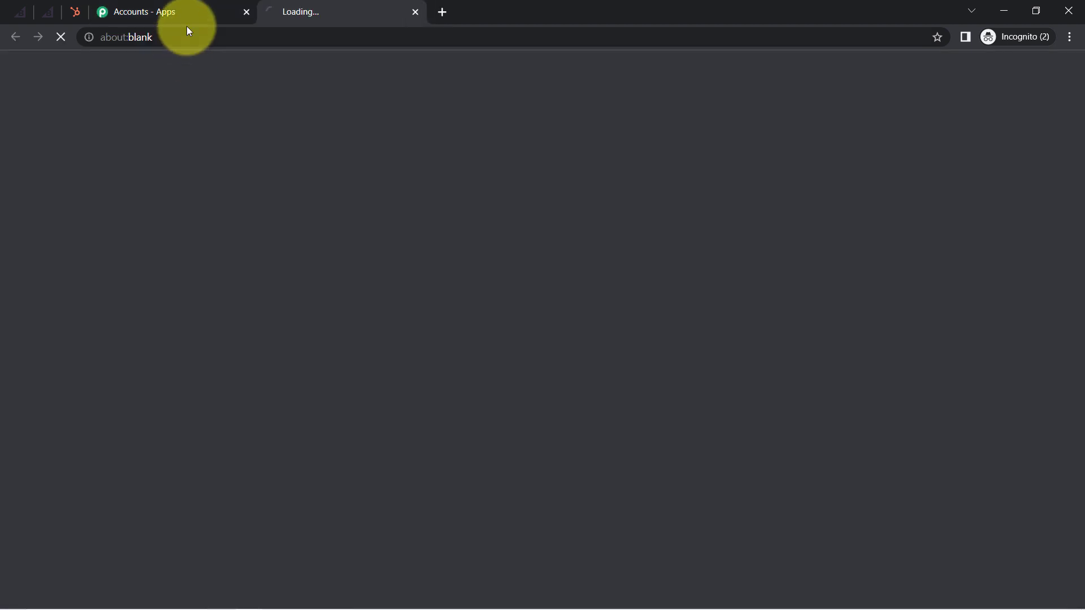
{"action": "left_click", "coordinate": [193, 8]}
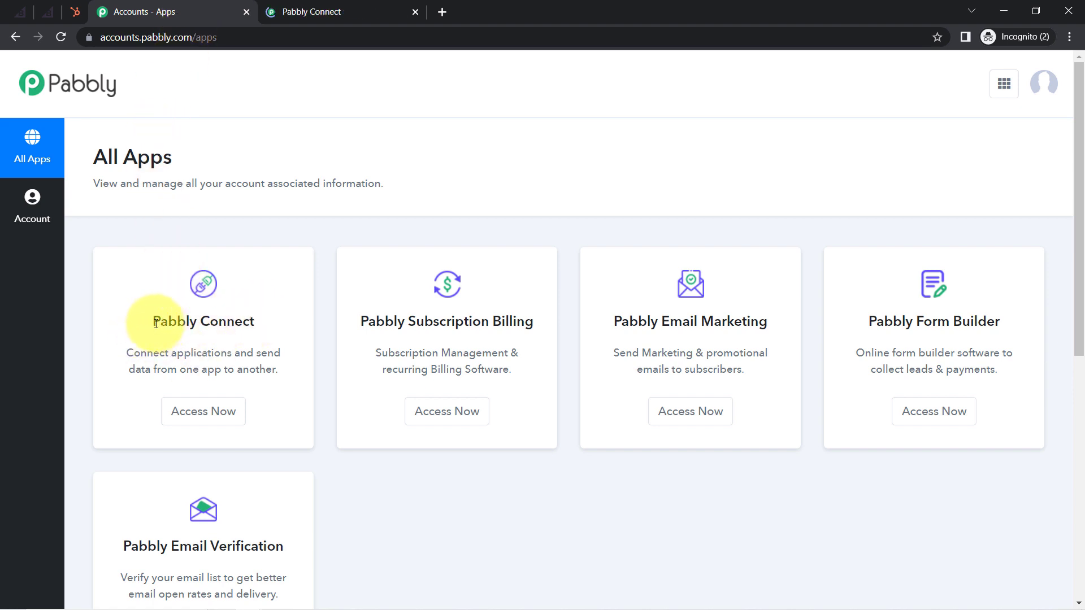
{"action": "left_click_drag", "start_coordinate": [156, 323], "coordinate": [227, 313]}
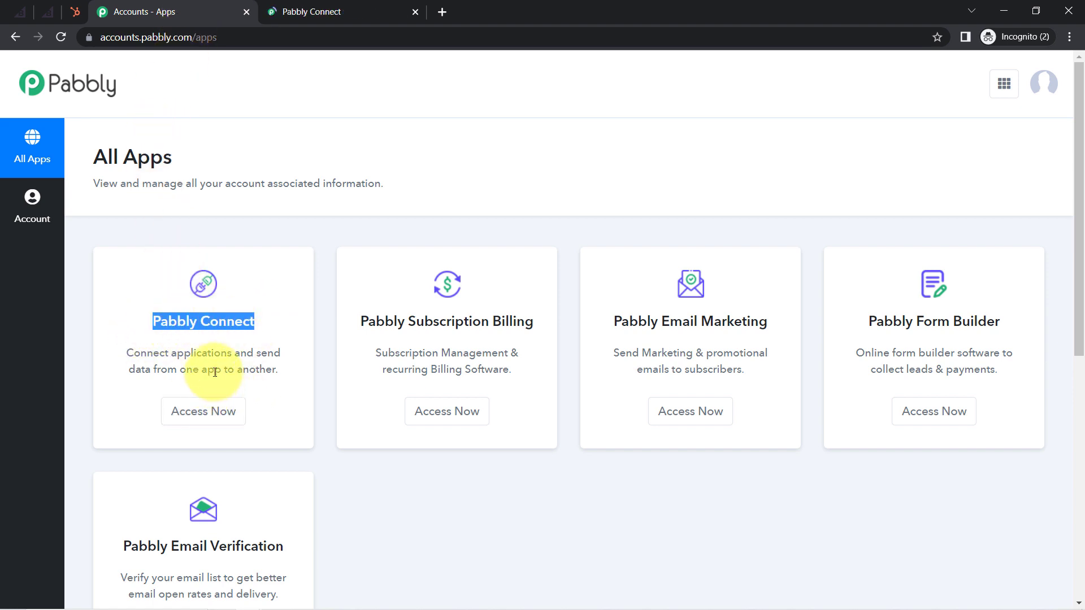
{"action": "left_click", "coordinate": [293, 10]}
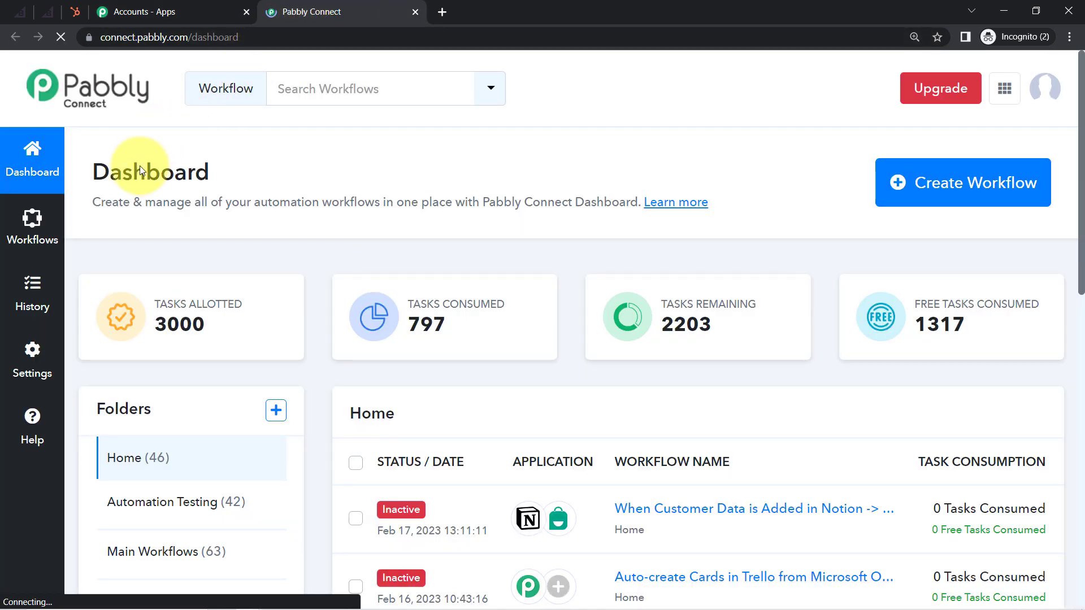
Step: Create a new workflow named "Sync BigCommerce Customers with HubSpot CRM"
{"action": "left_click_drag", "start_coordinate": [111, 173], "coordinate": [323, 201]}
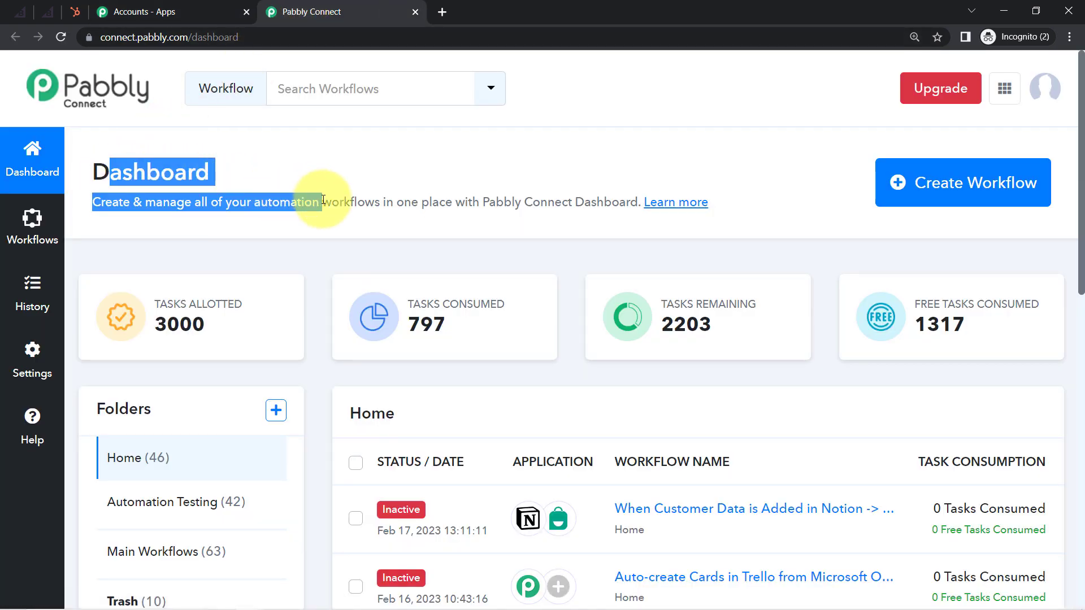
{"action": "left_click", "coordinate": [970, 188]}
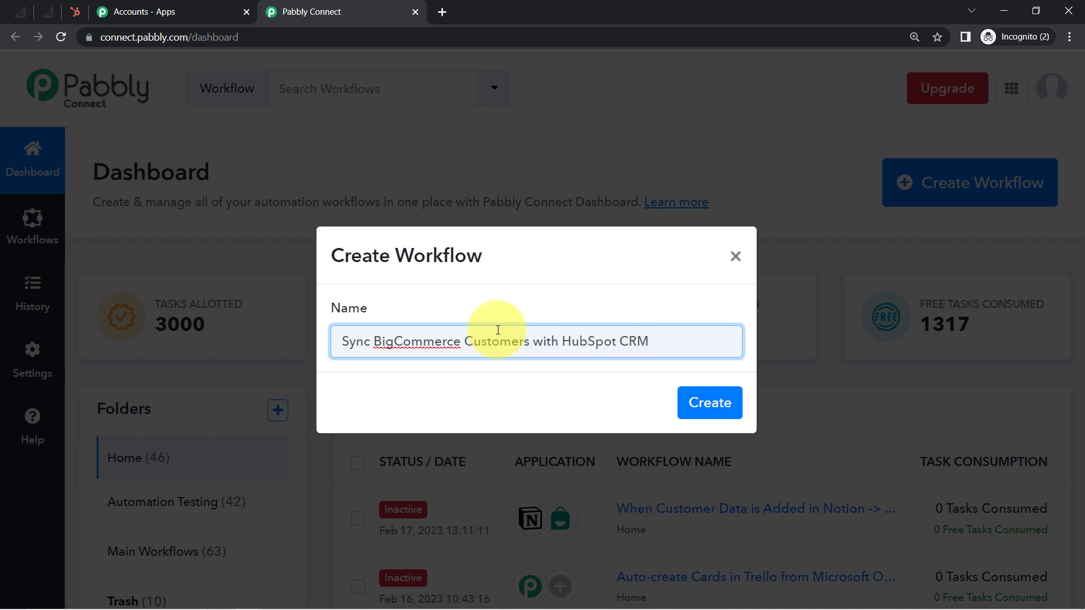
{"action": "left_click", "coordinate": [695, 408]}
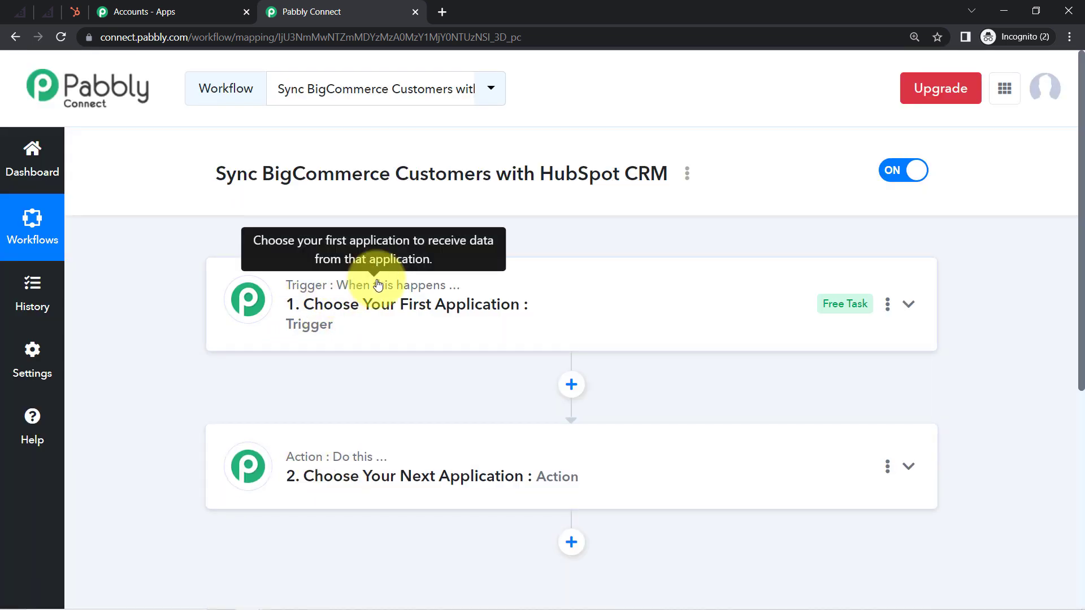
Step: Choose BigCommerce as the trigger application of the workflow
{"action": "left_click", "coordinate": [1070, 36]}
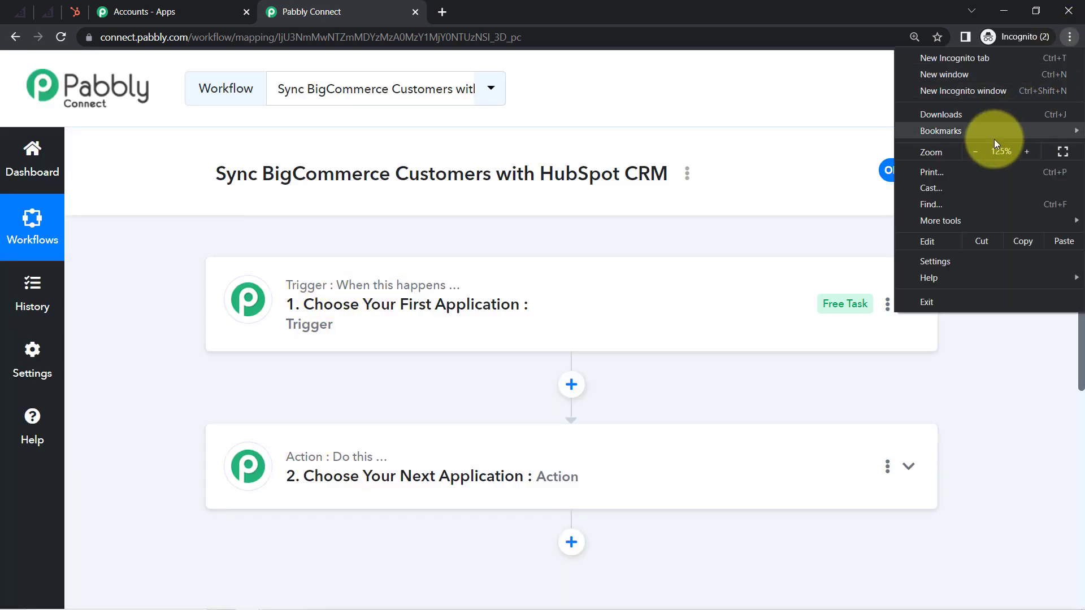
{"action": "left_click", "coordinate": [976, 152]}
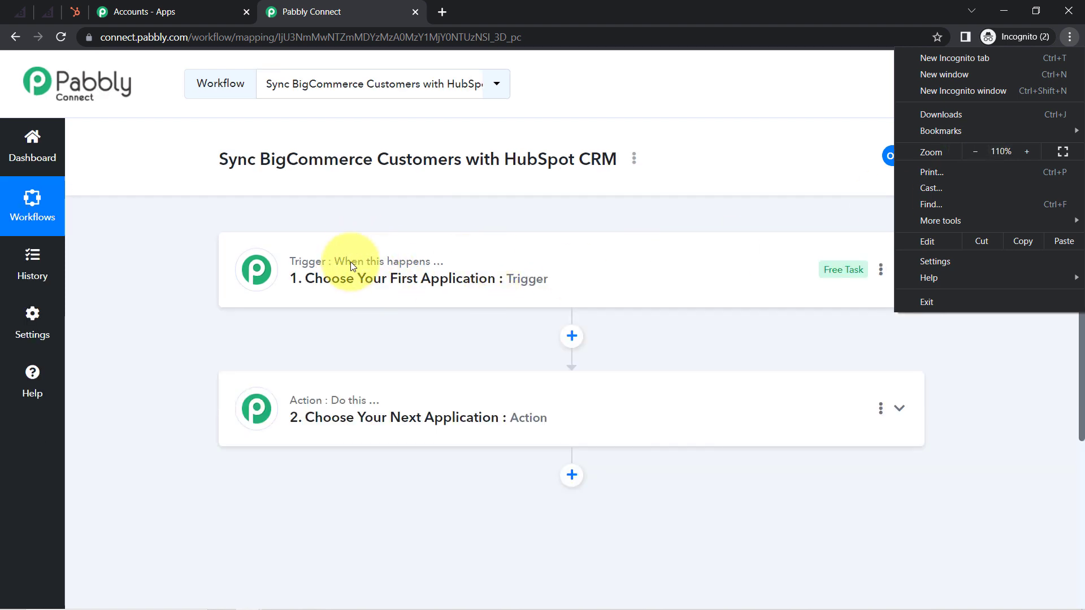
{"action": "left_click", "coordinate": [161, 318]}
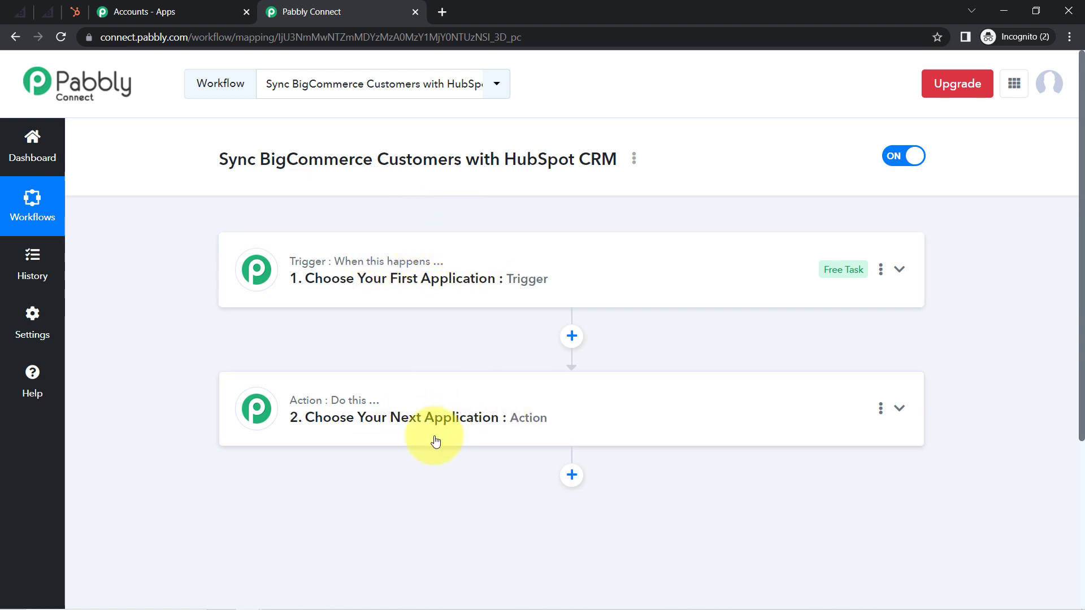
{"action": "triple_click", "coordinate": [250, 161]}
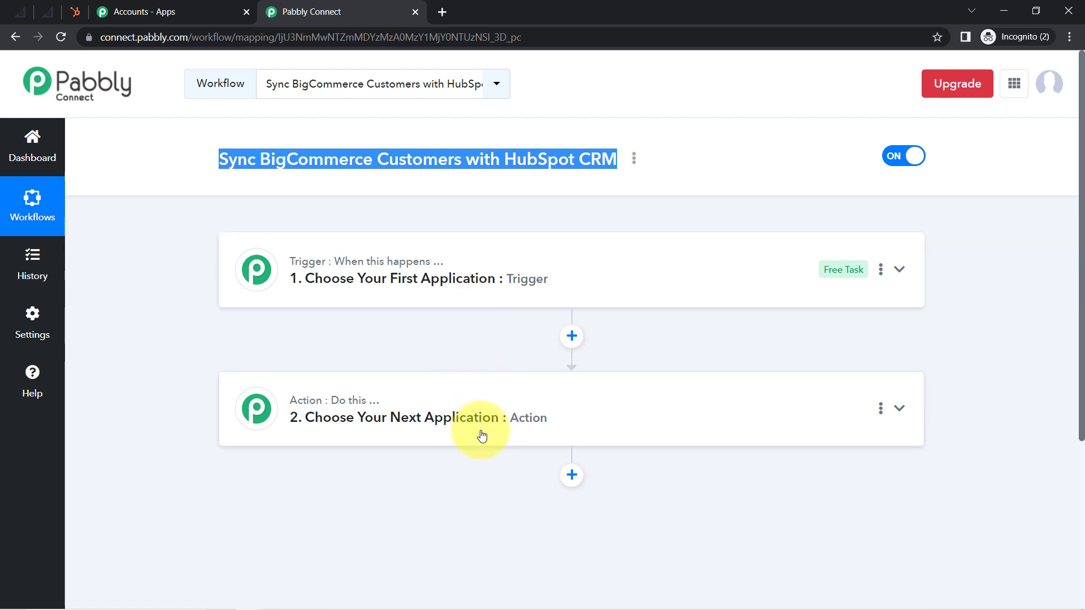
{"action": "left_click", "coordinate": [418, 278]}
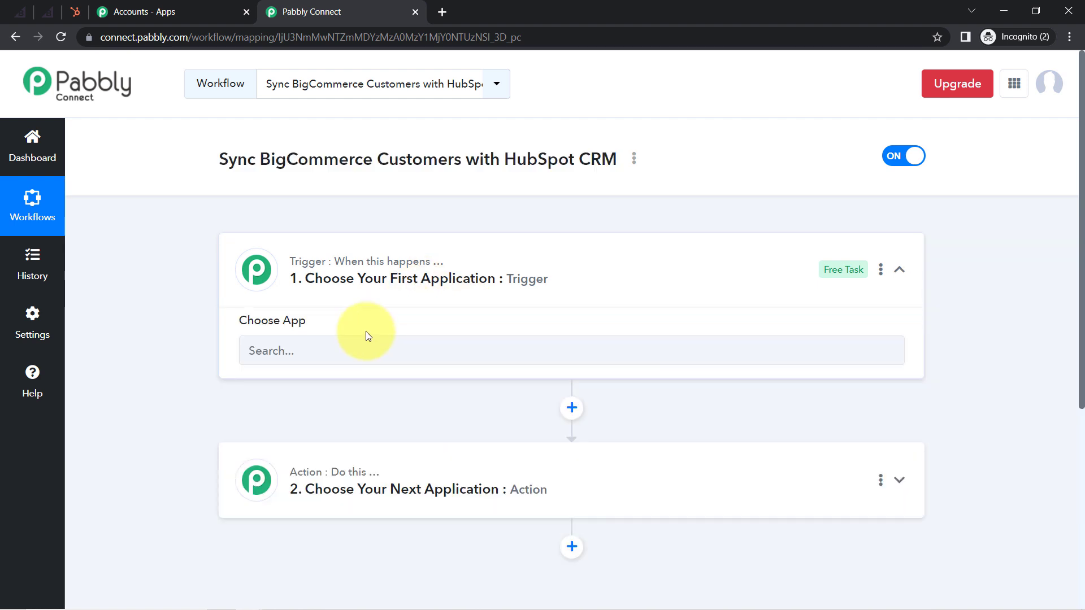
{"action": "left_click", "coordinate": [307, 356]}
{"action": "type", "text": "bigc"}
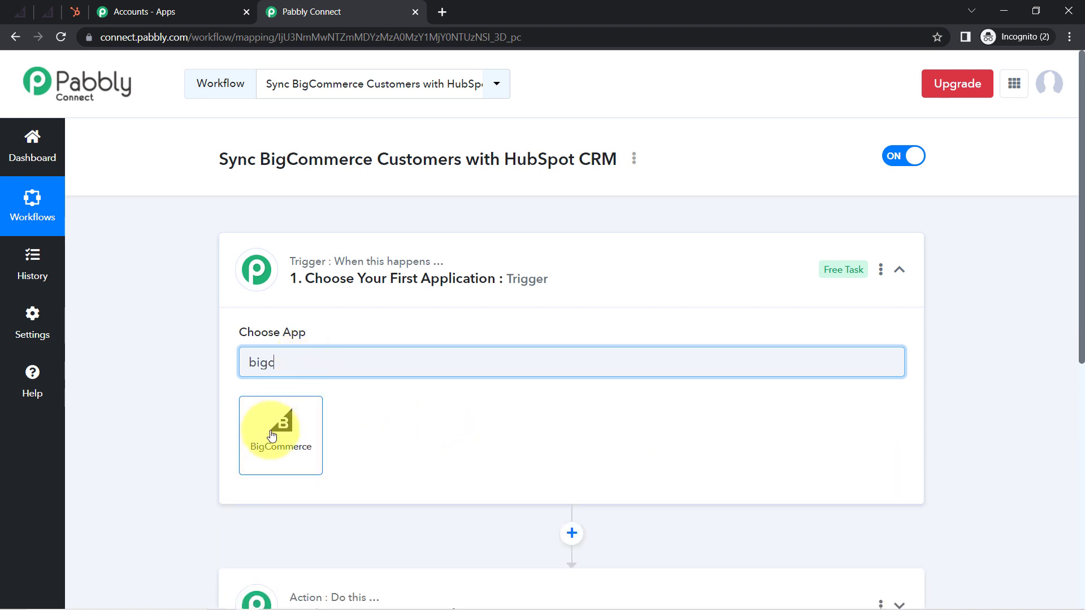
{"action": "left_click", "coordinate": [271, 435]}
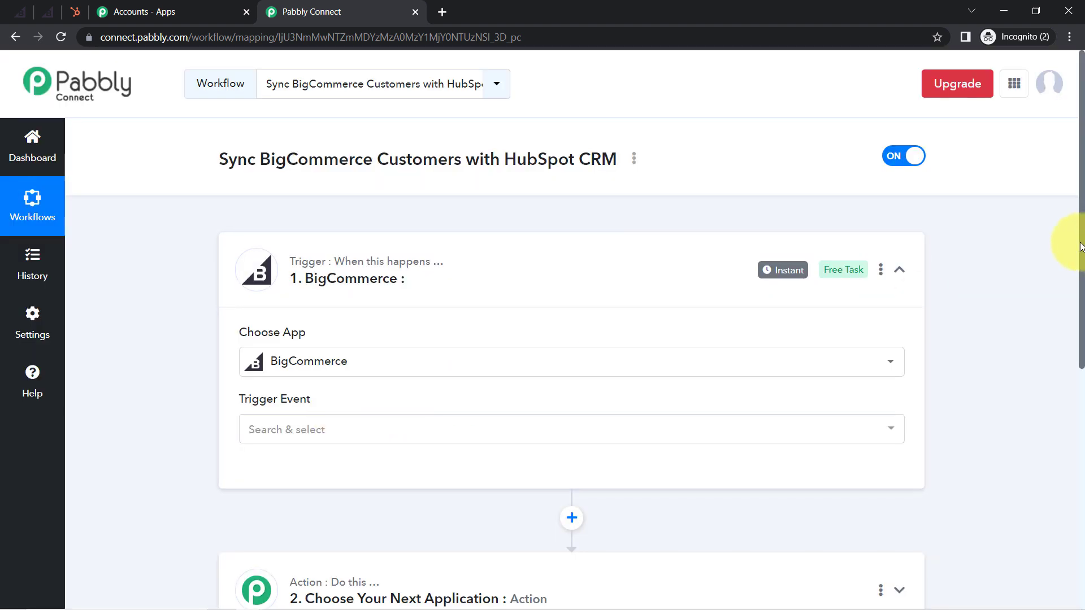
Step: Choose HubSpot CRM as the action application of the workflow
{"action": "left_click_drag", "start_coordinate": [1080, 248], "coordinate": [1073, 384]}
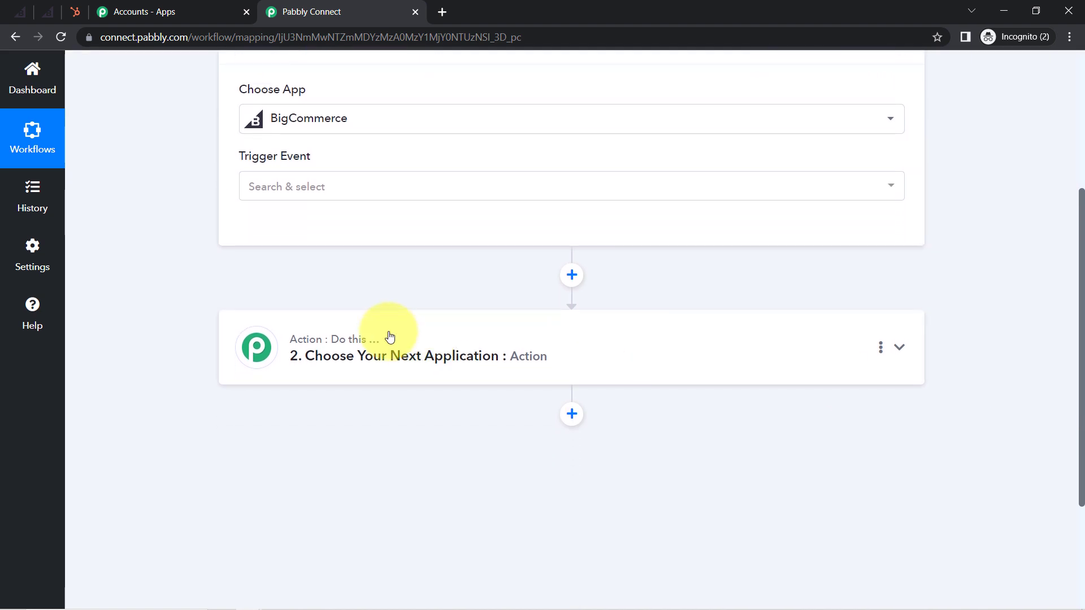
{"action": "left_click", "coordinate": [342, 347]}
{"action": "left_click", "coordinate": [294, 441]}
{"action": "type", "text": "h"}
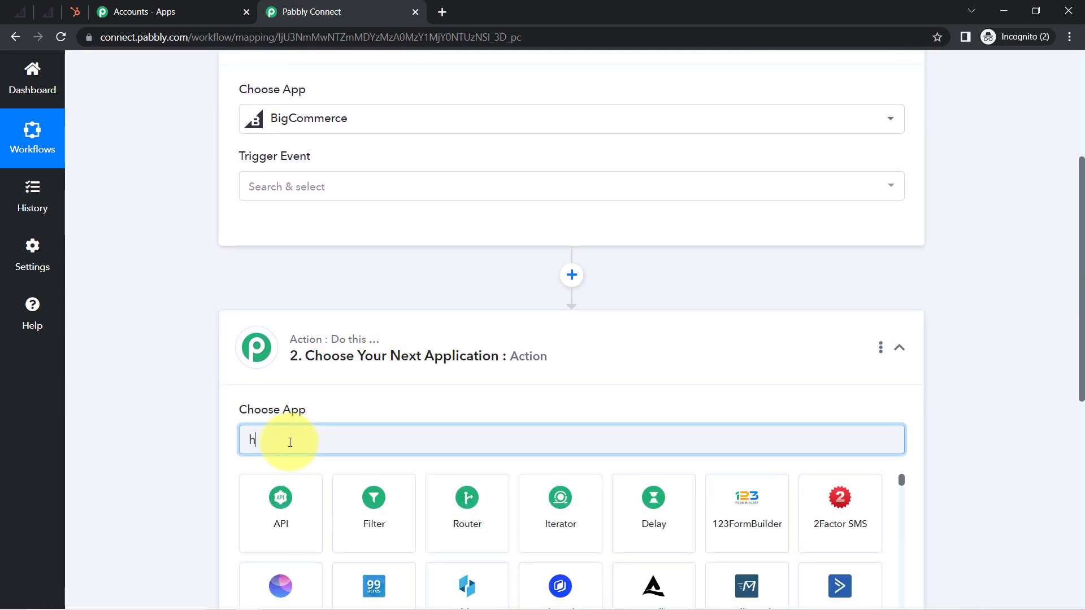
{"action": "type", "text": "ub"}
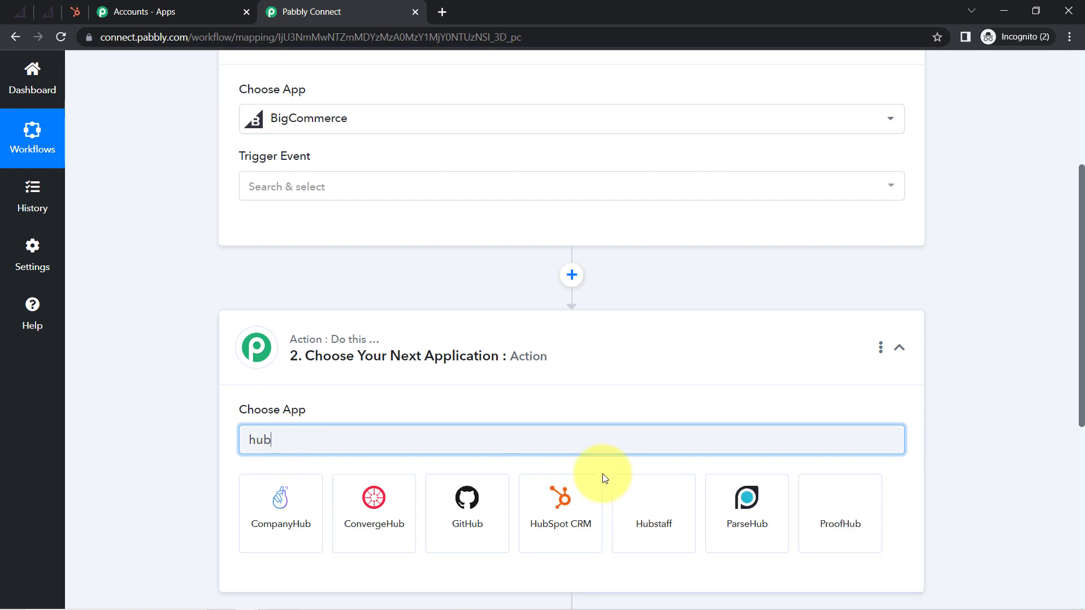
{"action": "left_click", "coordinate": [561, 497]}
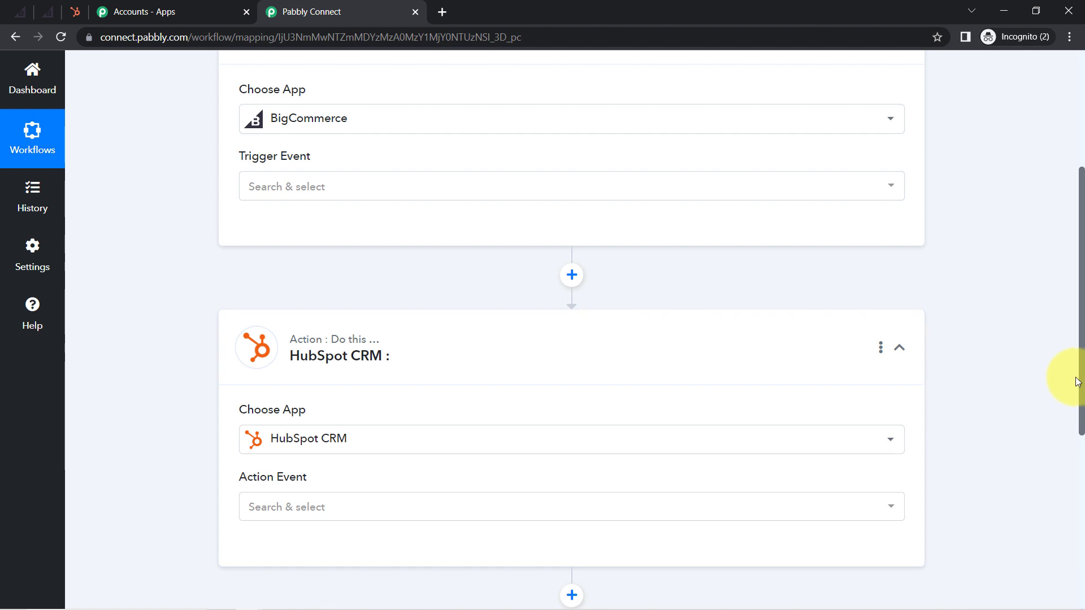
Step: Set the BigCommerce trigger event to New Customer
{"action": "left_click_drag", "start_coordinate": [1082, 387], "coordinate": [1068, 249]}
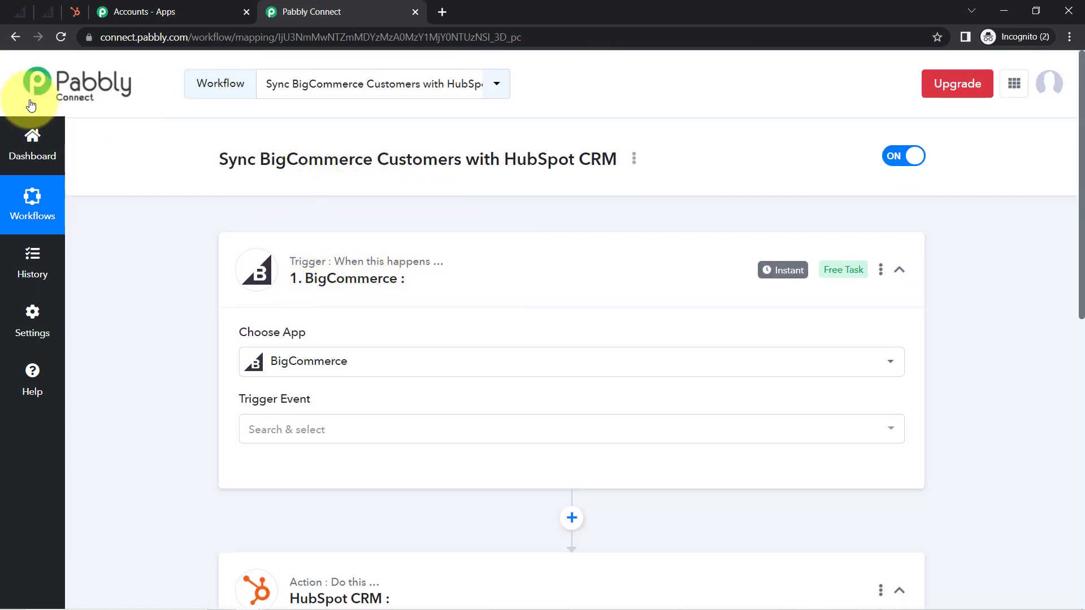
{"action": "left_click", "coordinate": [255, 429]}
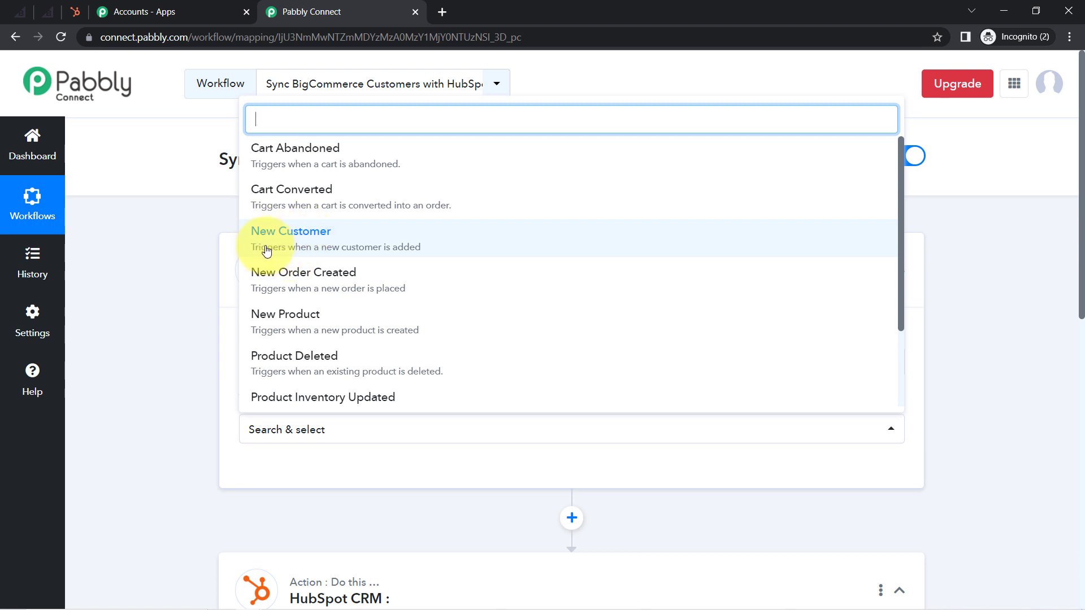
{"action": "left_click", "coordinate": [345, 242]}
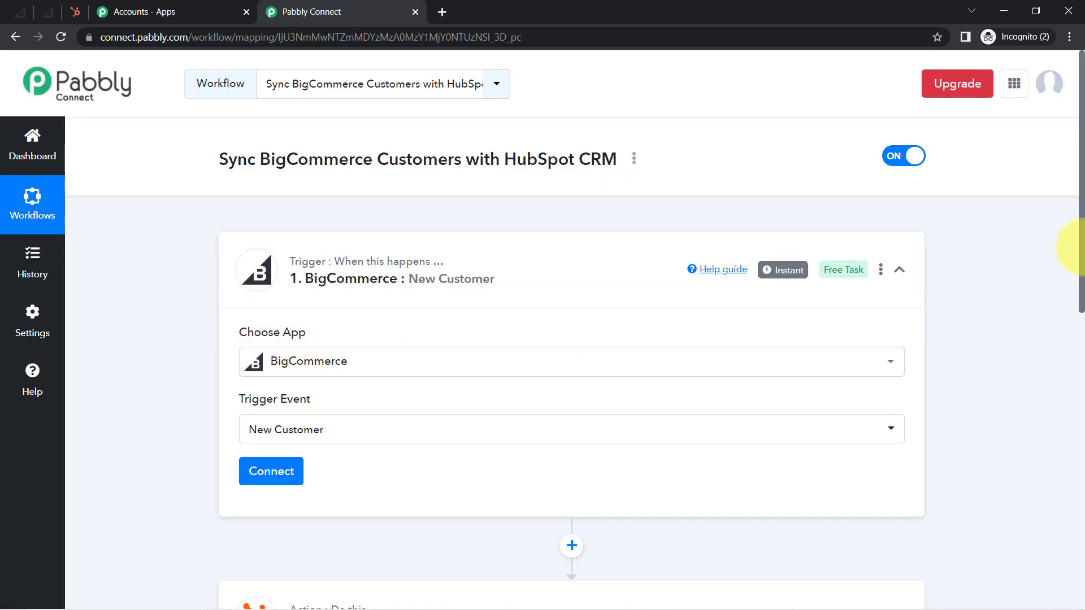
Step: Start adding a new BigCommerce connection for the trigger and review its Client Id, Access Token and Store Hash Key requirements
{"action": "scroll", "coordinate": [1068, 283], "scroll_direction": "down", "scroll_amount": 2}
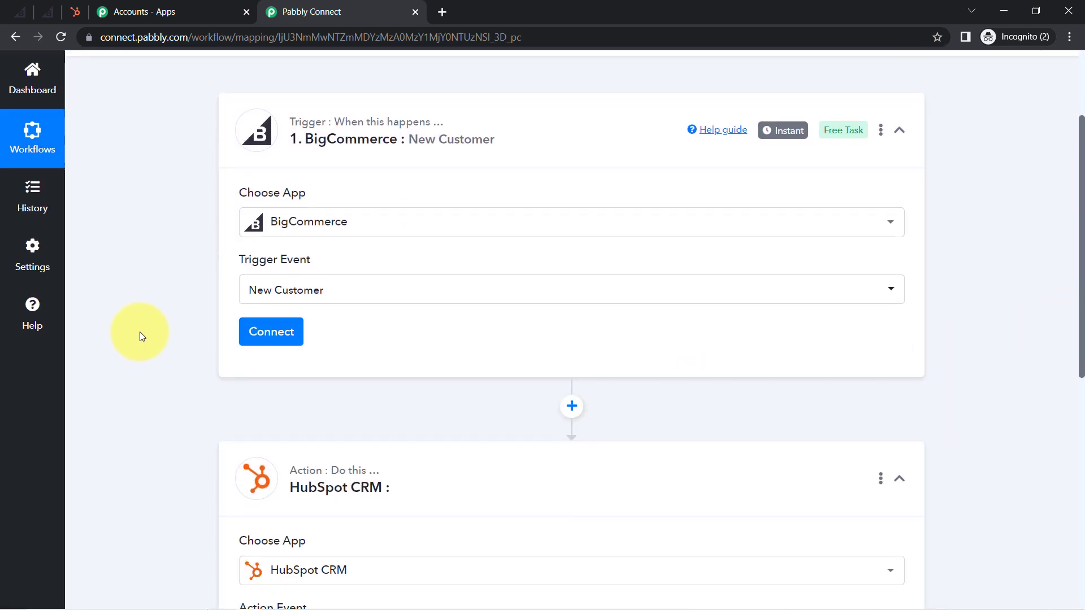
{"action": "left_click", "coordinate": [268, 335]}
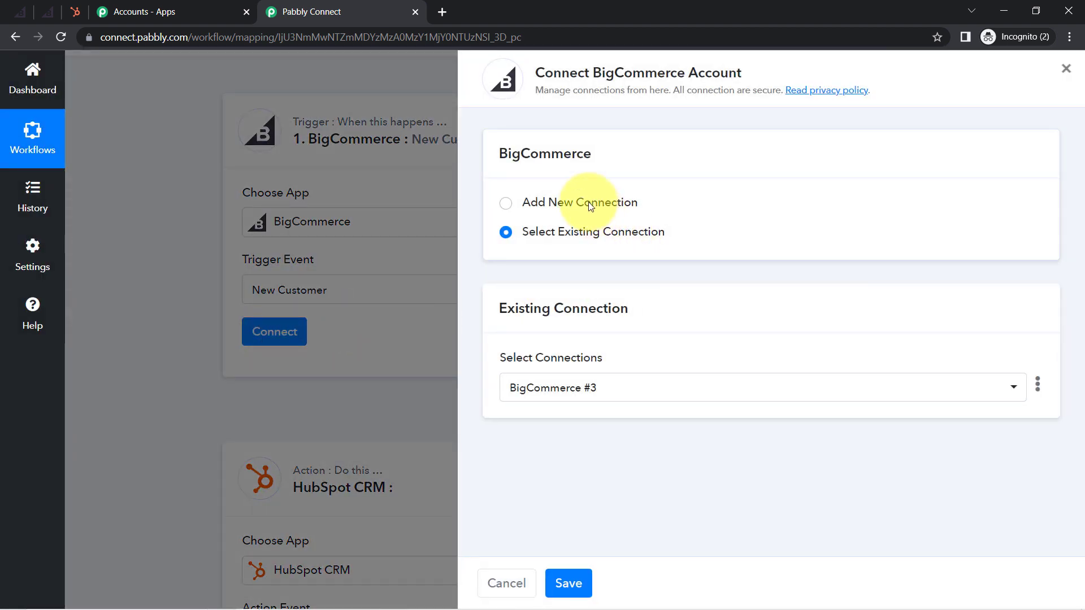
{"action": "left_click", "coordinate": [588, 202]}
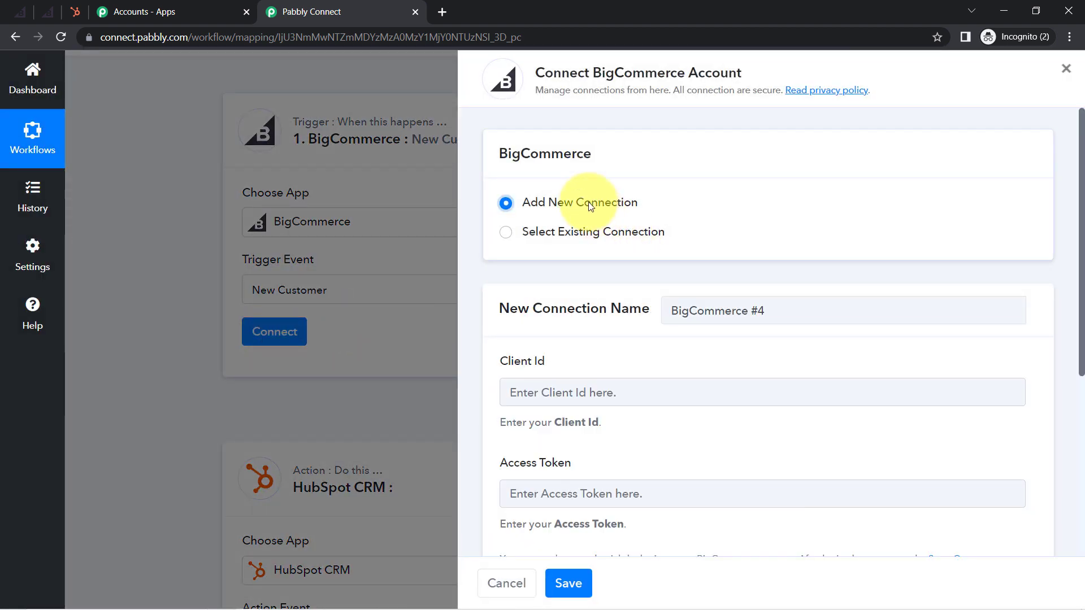
{"action": "left_click_drag", "start_coordinate": [1082, 200], "coordinate": [1082, 300]}
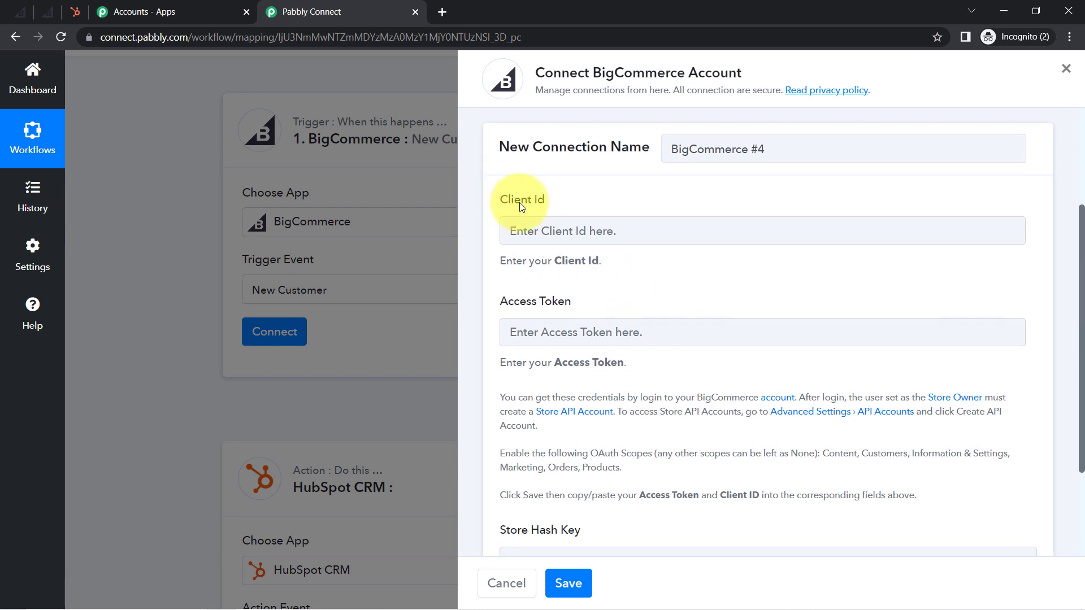
{"action": "left_click_drag", "start_coordinate": [520, 203], "coordinate": [559, 202]}
{"action": "left_click_drag", "start_coordinate": [536, 301], "coordinate": [571, 301]}
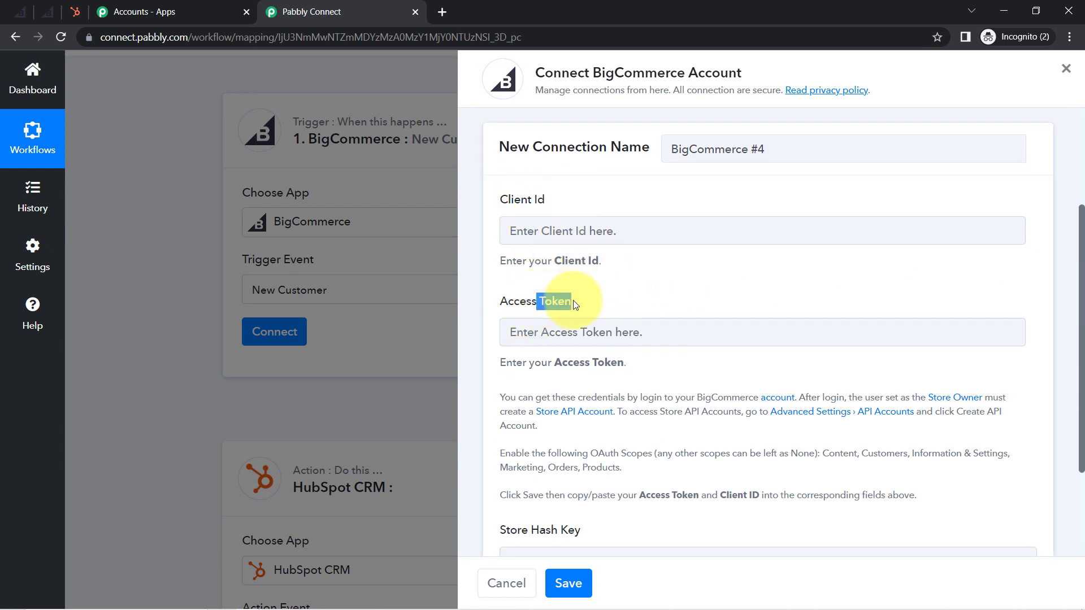
{"action": "mouse_move", "coordinate": [1082, 316]}
{"action": "left_mouse_down"}
{"action": "mouse_move", "coordinate": [1082, 364]}
{"action": "mouse_move", "coordinate": [1082, 322]}
{"action": "left_mouse_up"}
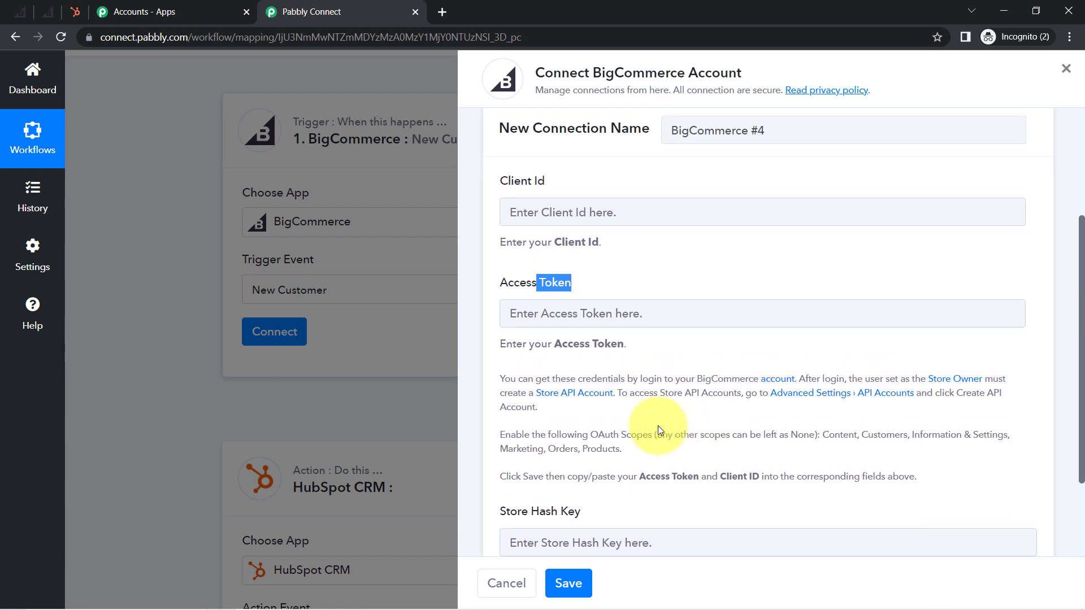
Step: Open the linked BigCommerce API Accounts page separately and log in to the store with the account email and password
{"action": "left_click_drag", "start_coordinate": [507, 378], "coordinate": [690, 470]}
{"action": "left_click", "coordinate": [759, 438]}
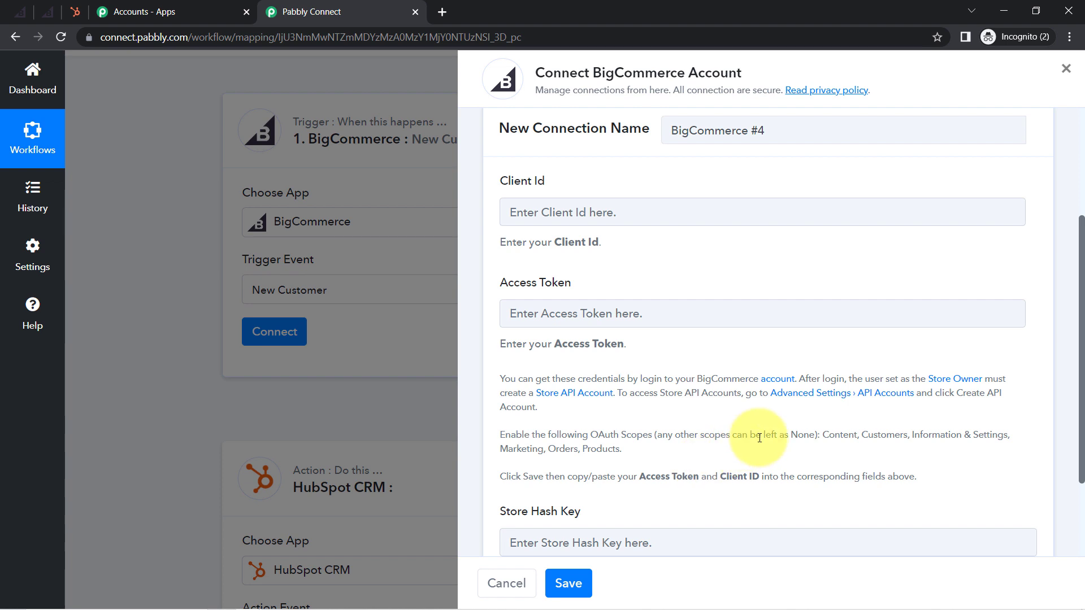
{"action": "right_click", "coordinate": [832, 396]}
{"action": "left_click", "coordinate": [852, 403]}
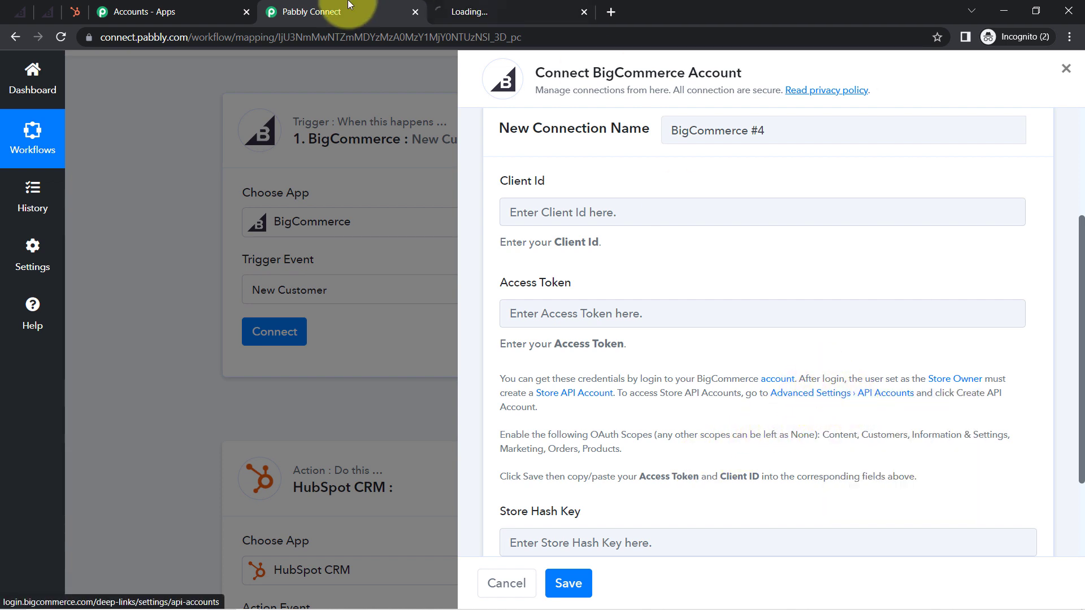
{"action": "left_click", "coordinate": [477, 6]}
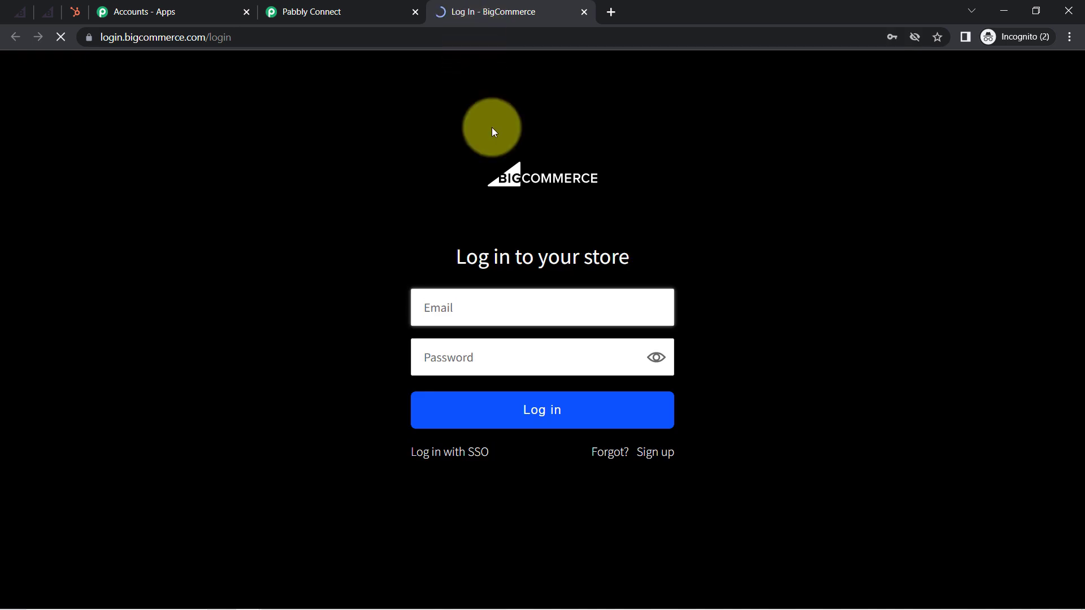
{"action": "left_click", "coordinate": [496, 315]}
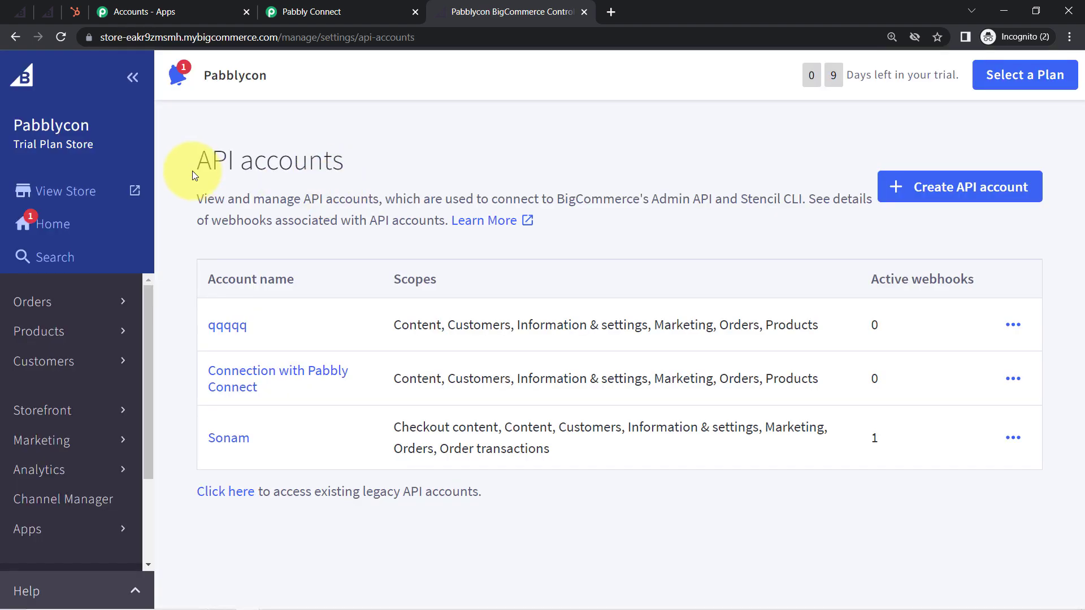
Step: Start creating a BigCommerce API account and name it "Connection with PC"
{"action": "left_click_drag", "start_coordinate": [209, 162], "coordinate": [344, 190]}
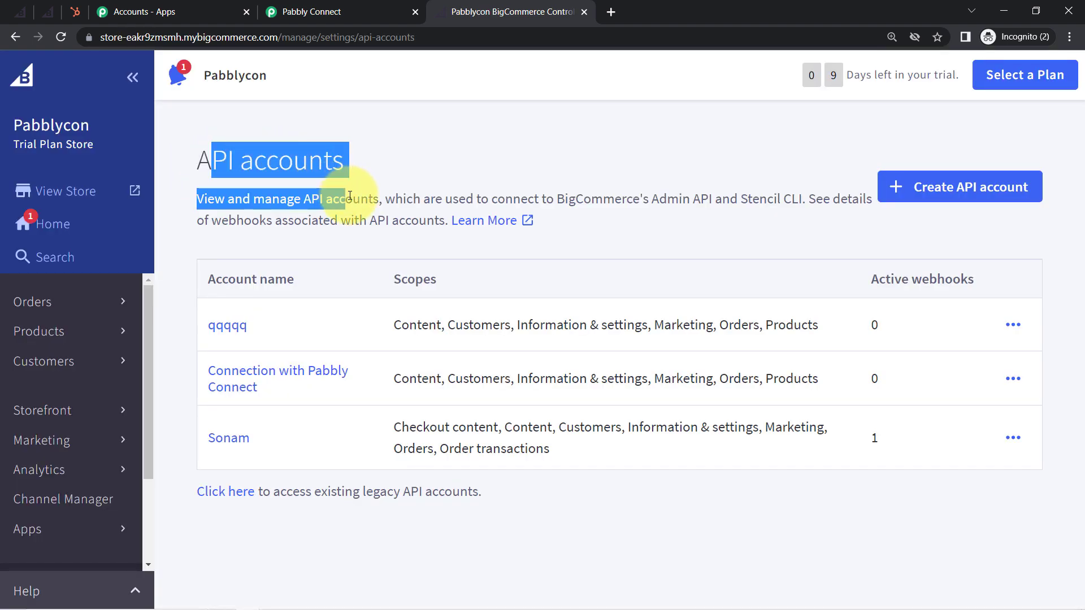
{"action": "left_click", "coordinate": [972, 194]}
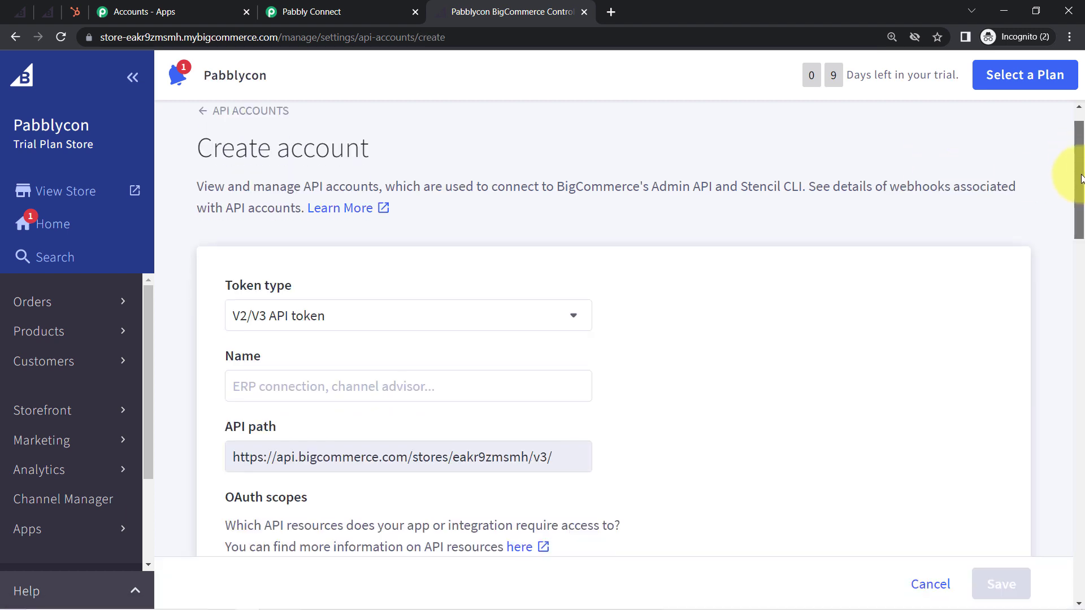
{"action": "left_click_drag", "start_coordinate": [1081, 178], "coordinate": [1075, 195]}
{"action": "left_click", "coordinate": [256, 238]}
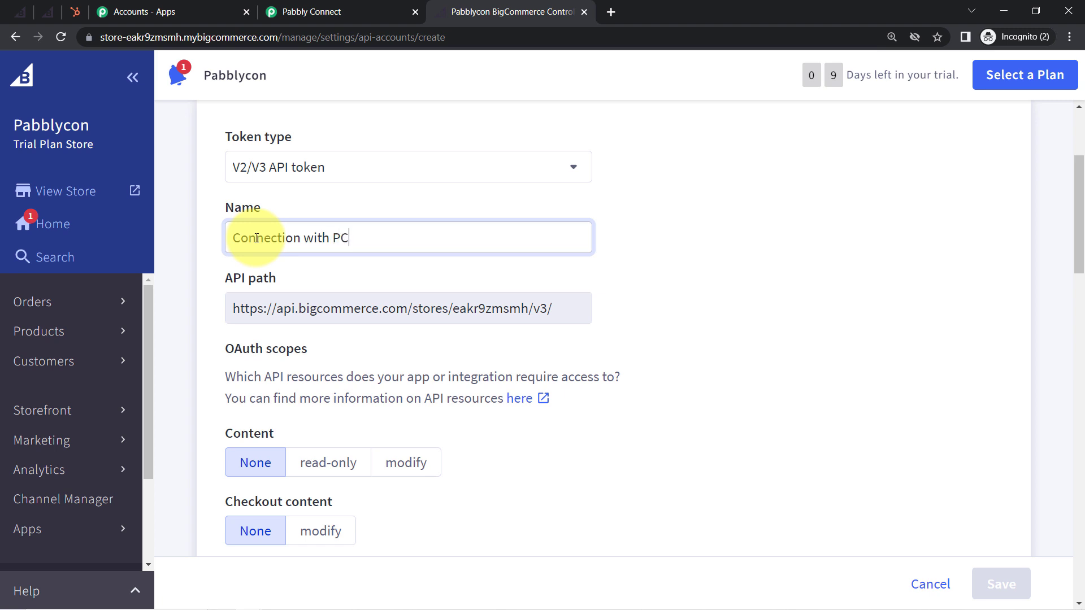
Step: Review which OAuth scopes the Pabbly Connect connection instructions require for the BigCommerce API account
{"action": "left_click_drag", "start_coordinate": [1080, 202], "coordinate": [1080, 247]}
{"action": "left_click", "coordinate": [339, 6]}
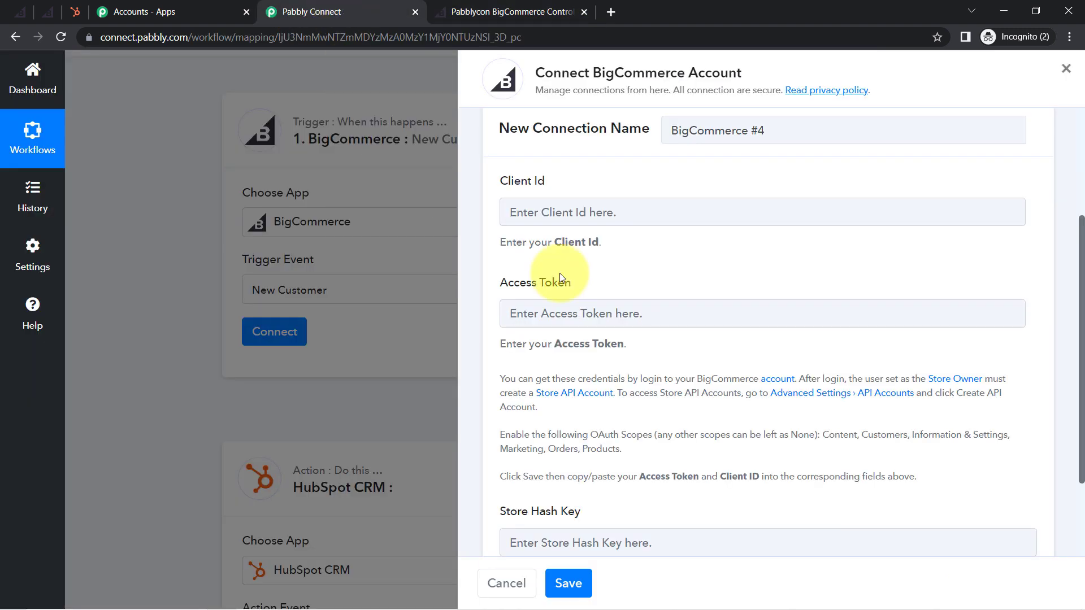
{"action": "scroll", "coordinate": [1082, 373], "scroll_direction": "down", "scroll_amount": 1}
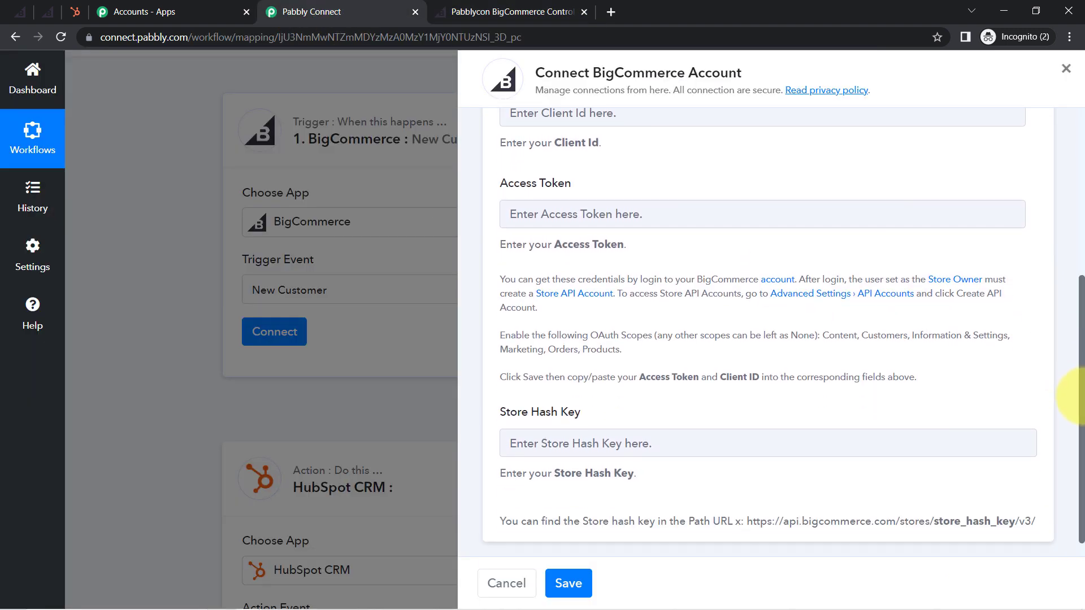
{"action": "left_click_drag", "start_coordinate": [523, 338], "coordinate": [610, 336]}
{"action": "left_click_drag", "start_coordinate": [683, 338], "coordinate": [772, 339]}
{"action": "double_click", "coordinate": [827, 335]}
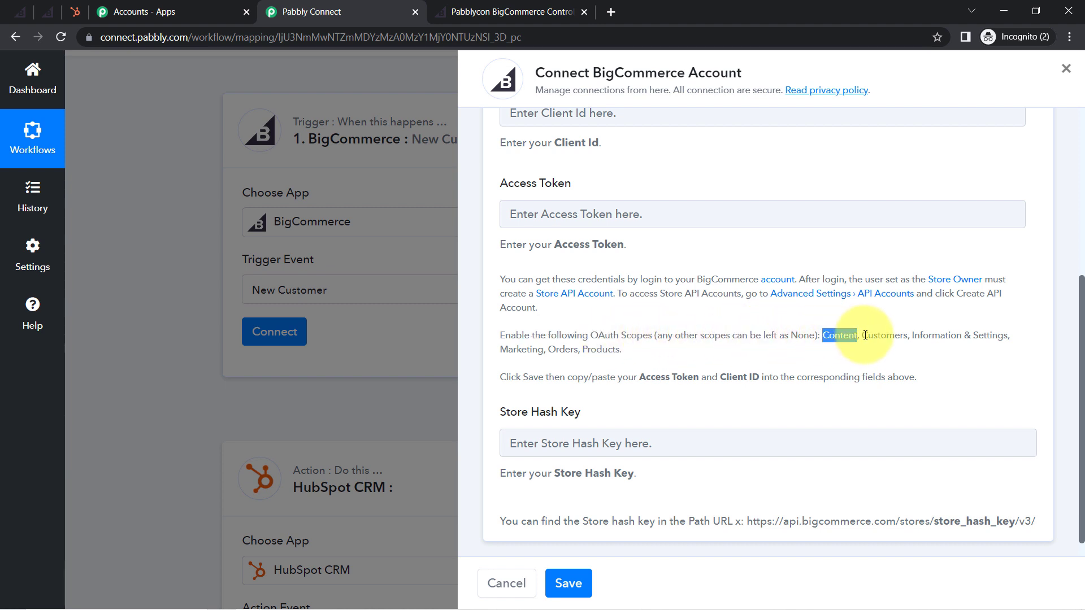
{"action": "left_click", "coordinate": [871, 335]}
{"action": "left_click_drag", "start_coordinate": [940, 339], "coordinate": [951, 339]}
{"action": "left_click_drag", "start_coordinate": [498, 346], "coordinate": [646, 345]}
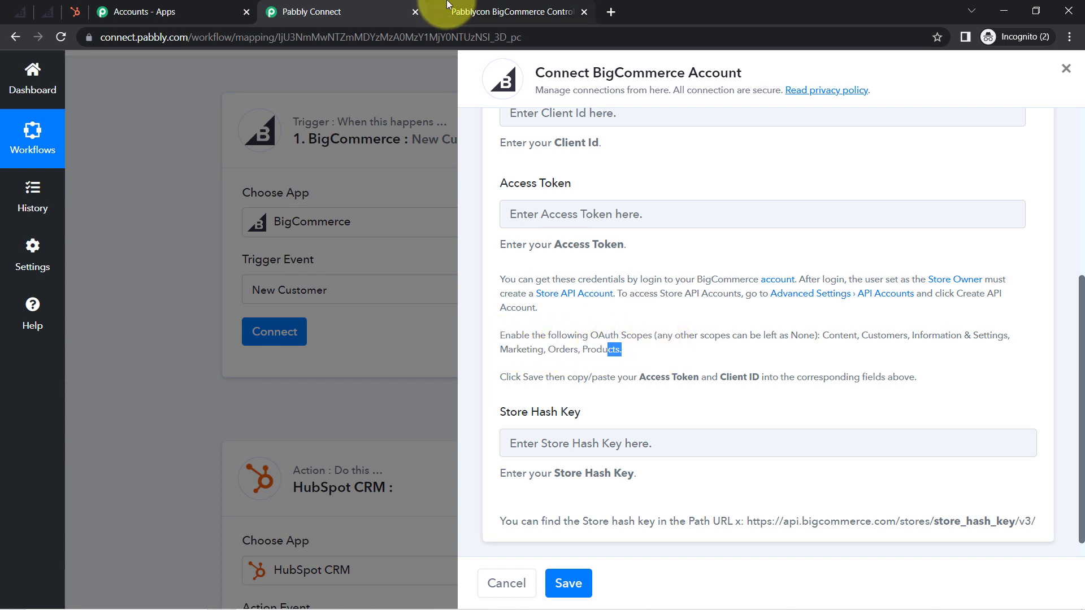
Step: Back in the BigCommerce API account form, set the Content and Customers OAuth scopes to modify
{"action": "left_click", "coordinate": [491, 12]}
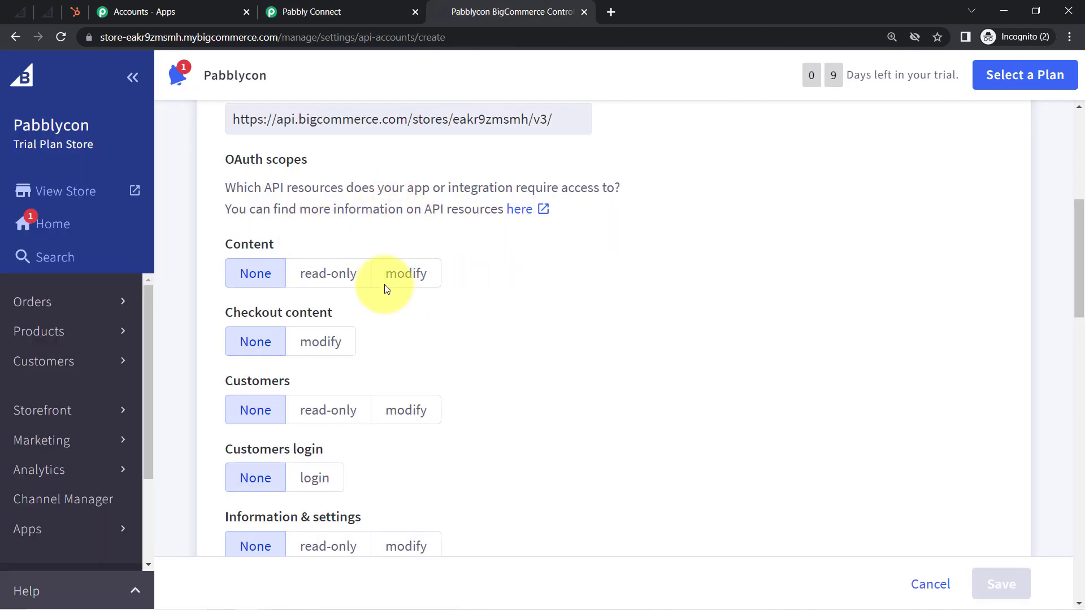
{"action": "left_click", "coordinate": [411, 283]}
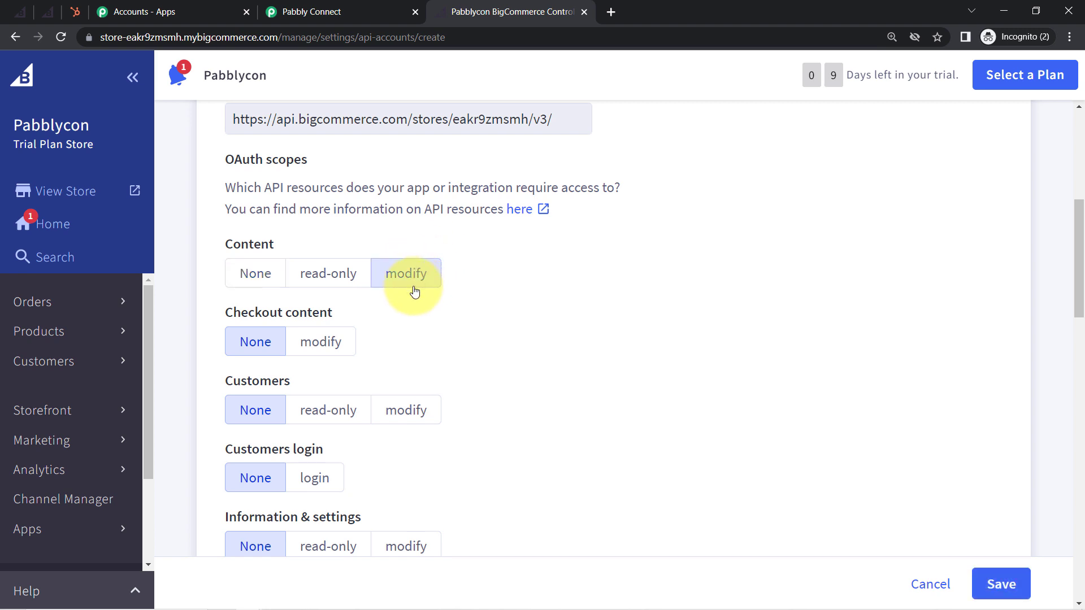
{"action": "left_click", "coordinate": [405, 421]}
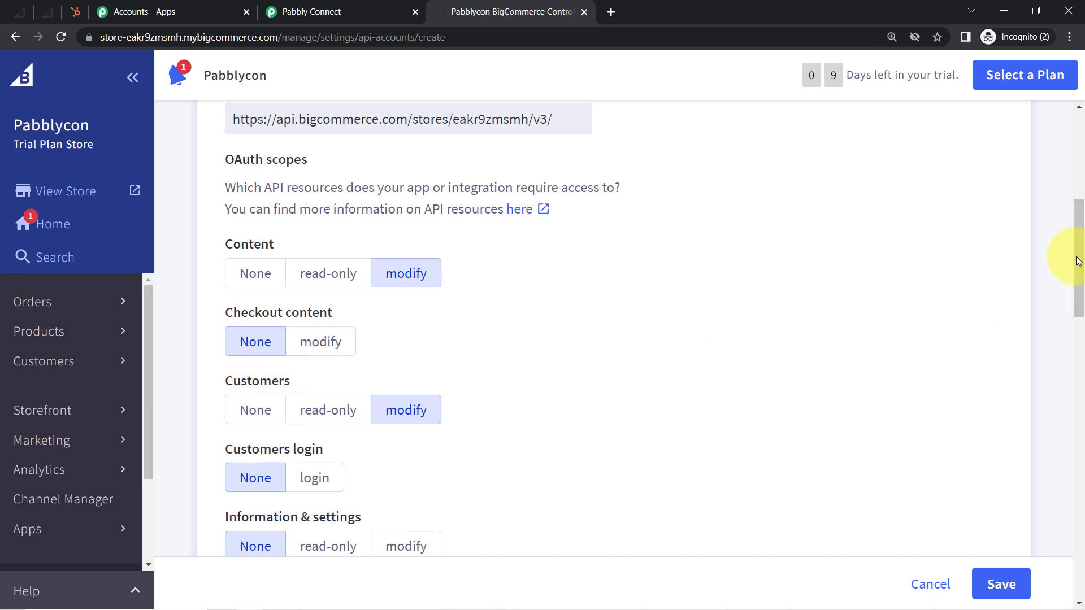
{"action": "left_click_drag", "start_coordinate": [1076, 259], "coordinate": [1075, 300]}
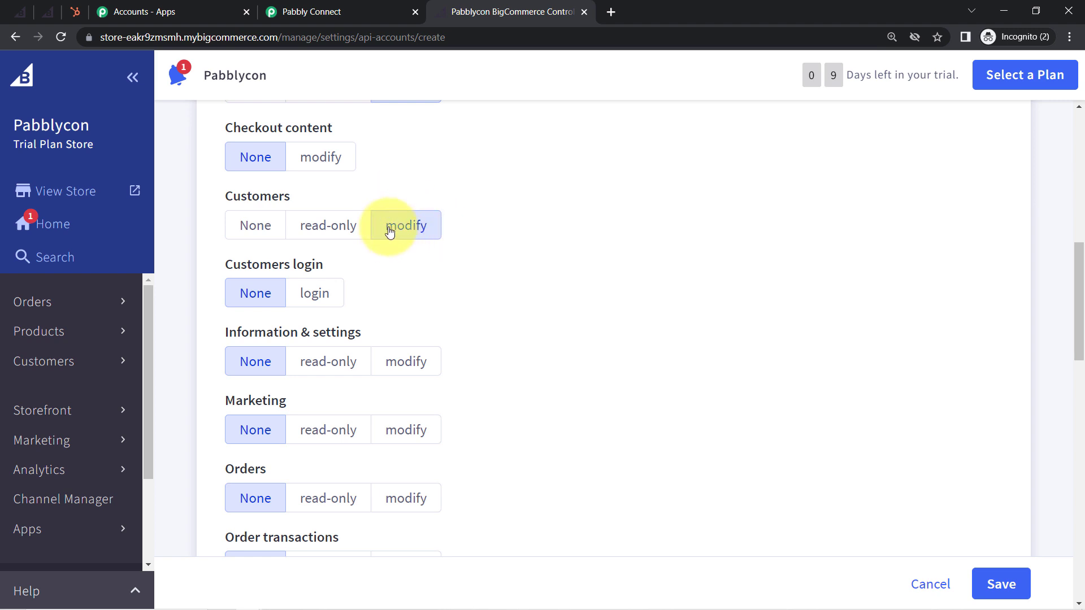
{"action": "left_click_drag", "start_coordinate": [224, 202], "coordinate": [289, 198]}
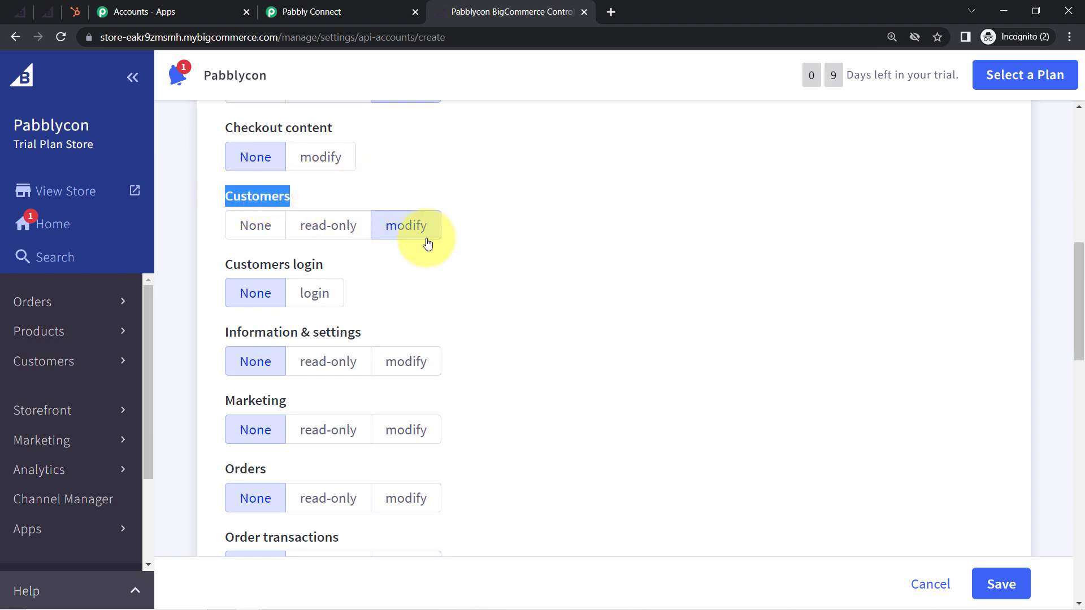
Step: Set the Information & settings, Marketing, Orders and Products OAuth scopes to modify
{"action": "left_click", "coordinate": [404, 362]}
{"action": "left_click", "coordinate": [404, 430]}
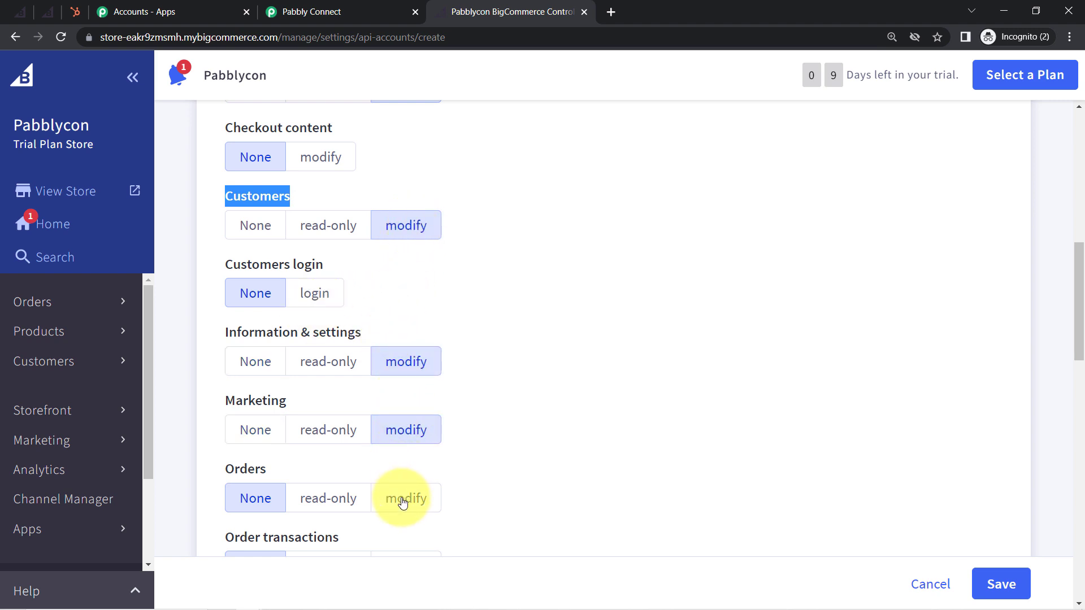
{"action": "left_click", "coordinate": [402, 498]}
{"action": "left_click_drag", "start_coordinate": [1080, 318], "coordinate": [1081, 475]}
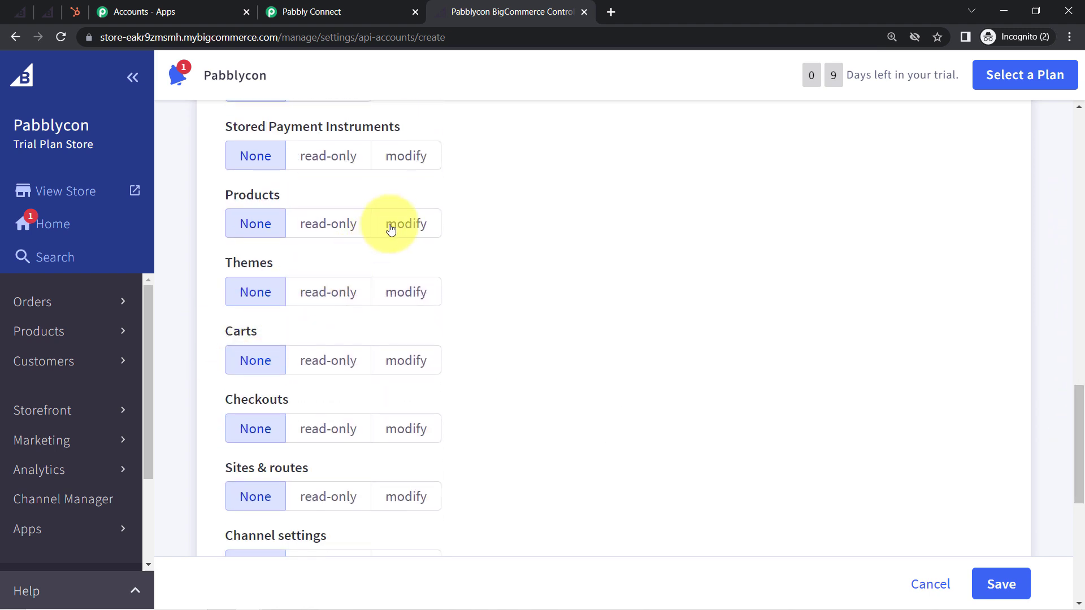
{"action": "left_click", "coordinate": [411, 227]}
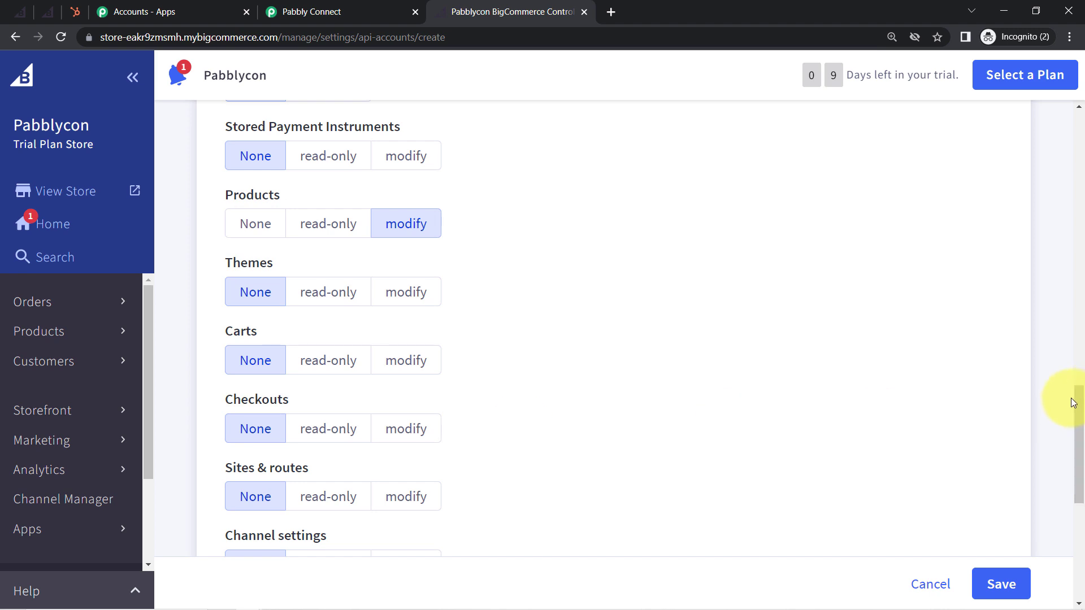
Step: Save the new API account and cancel the download of its credentials file
{"action": "left_click_drag", "start_coordinate": [1079, 416], "coordinate": [1082, 525]}
{"action": "left_click", "coordinate": [999, 583]}
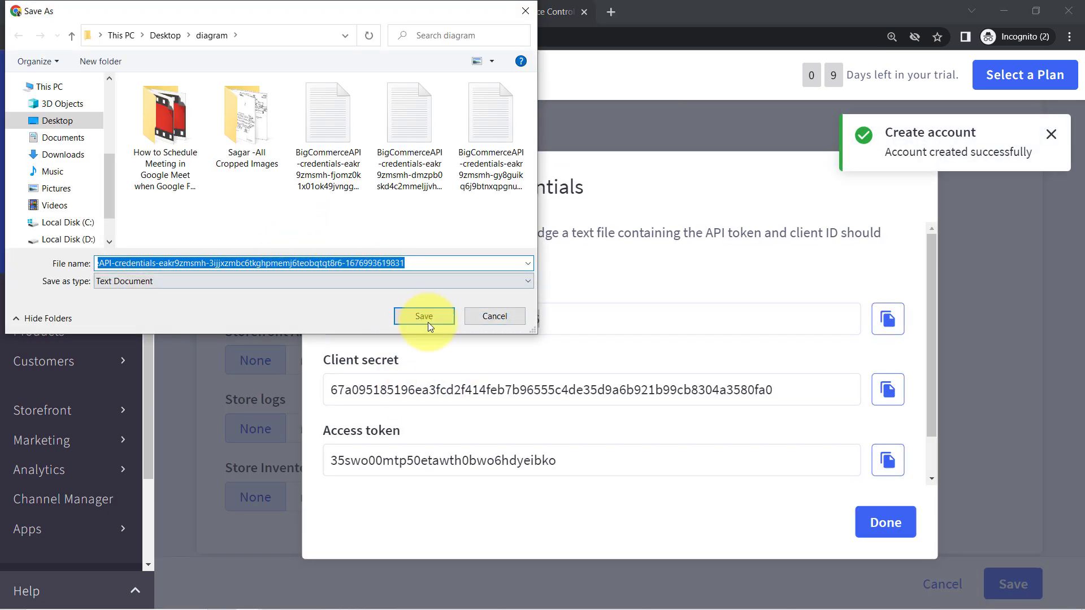
{"action": "left_click", "coordinate": [500, 317]}
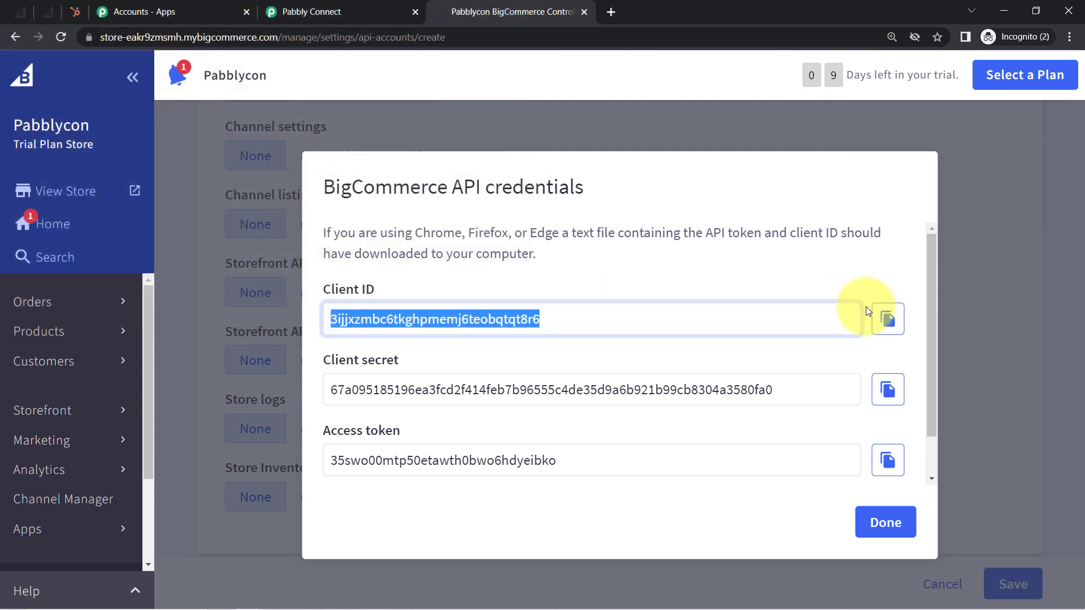
Step: Copy the Client ID from the BigCommerce API credentials into the Client Id field of the Pabbly Connect connection
{"action": "left_click", "coordinate": [887, 319]}
{"action": "left_click", "coordinate": [291, 7]}
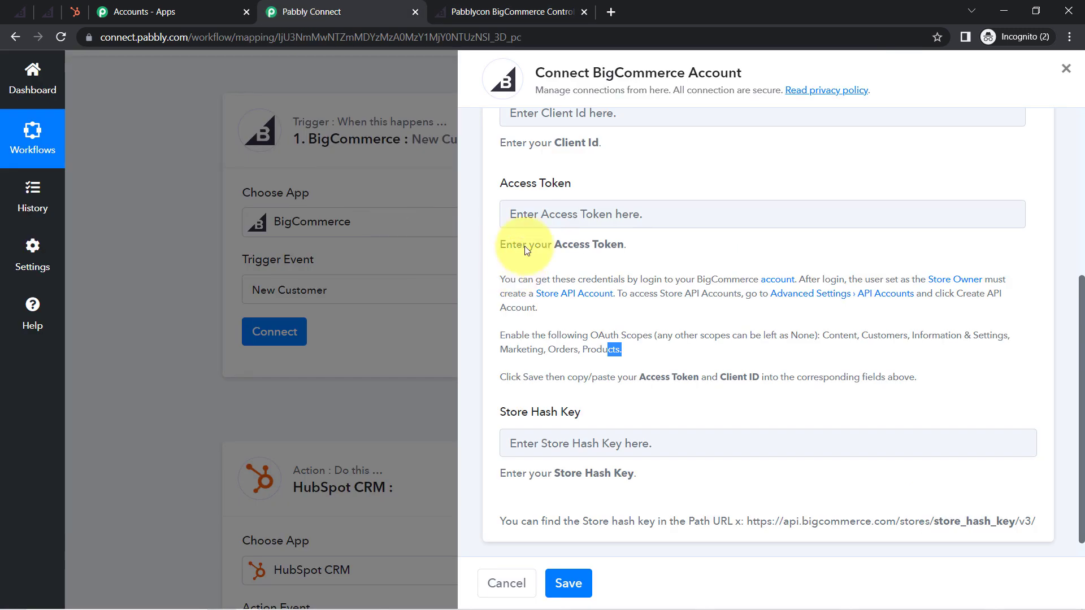
{"action": "left_click_drag", "start_coordinate": [1082, 346], "coordinate": [1073, 280]}
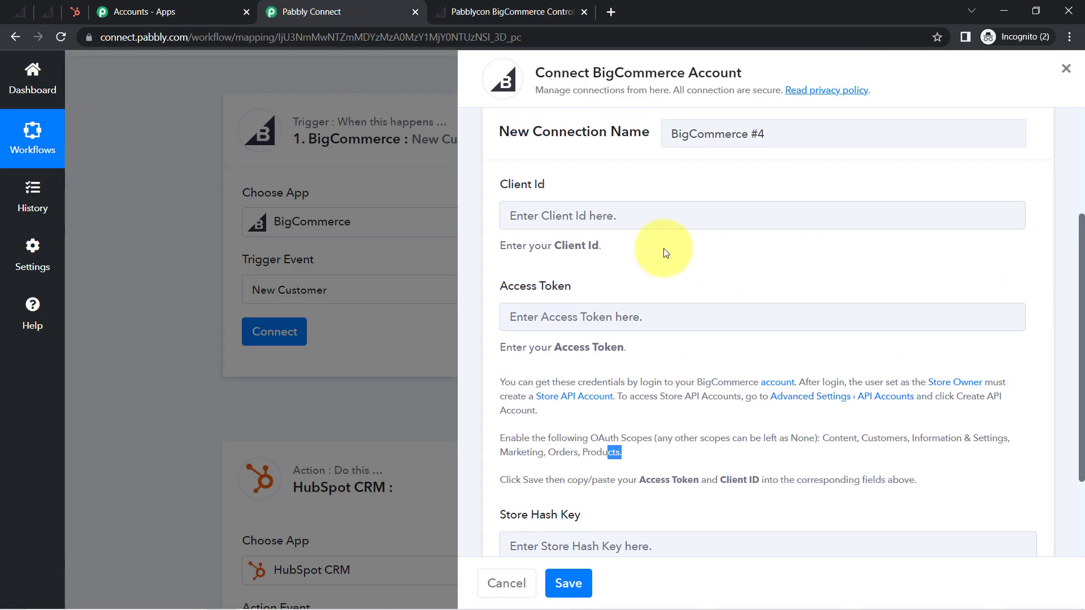
{"action": "left_click", "coordinate": [534, 215]}
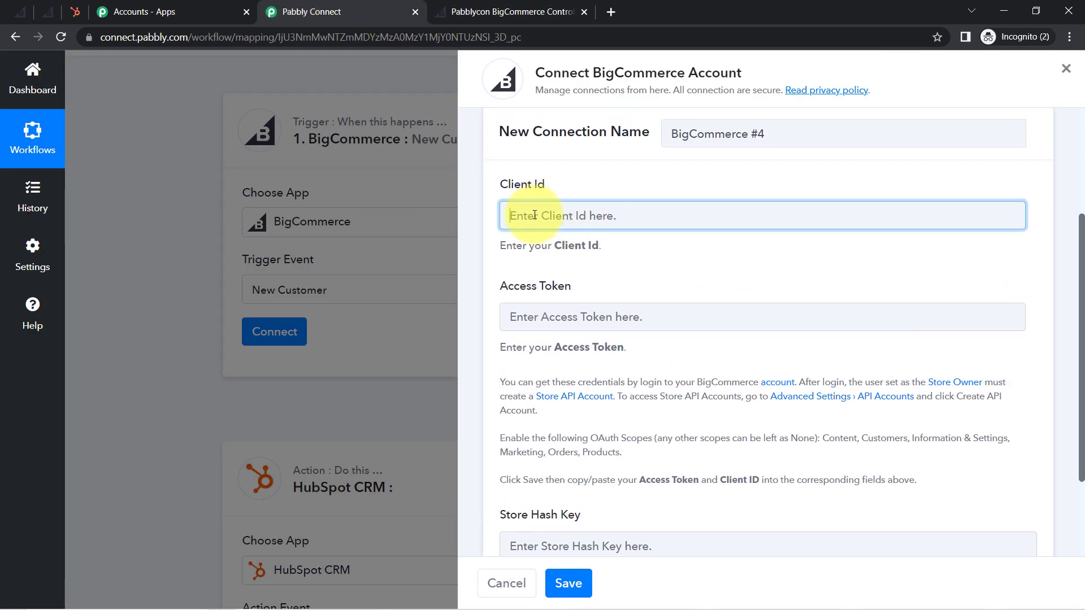
Step: Copy the access token from the BigCommerce API credentials into the connection's Access Token field in Pabbly Connect
{"action": "left_click", "coordinate": [478, 7]}
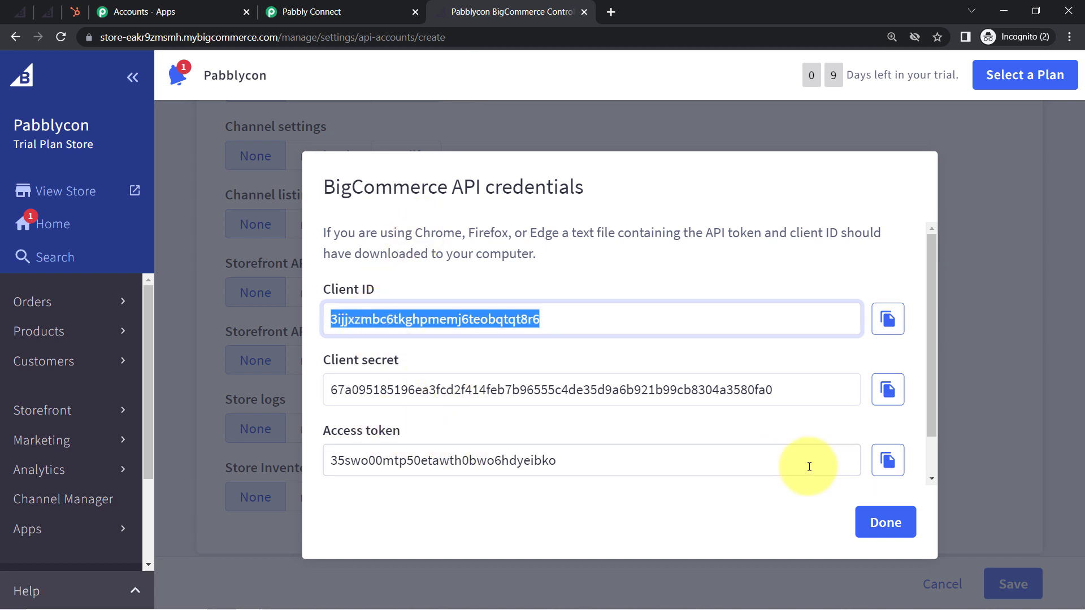
{"action": "left_click", "coordinate": [882, 469]}
{"action": "left_click", "coordinate": [280, 11]}
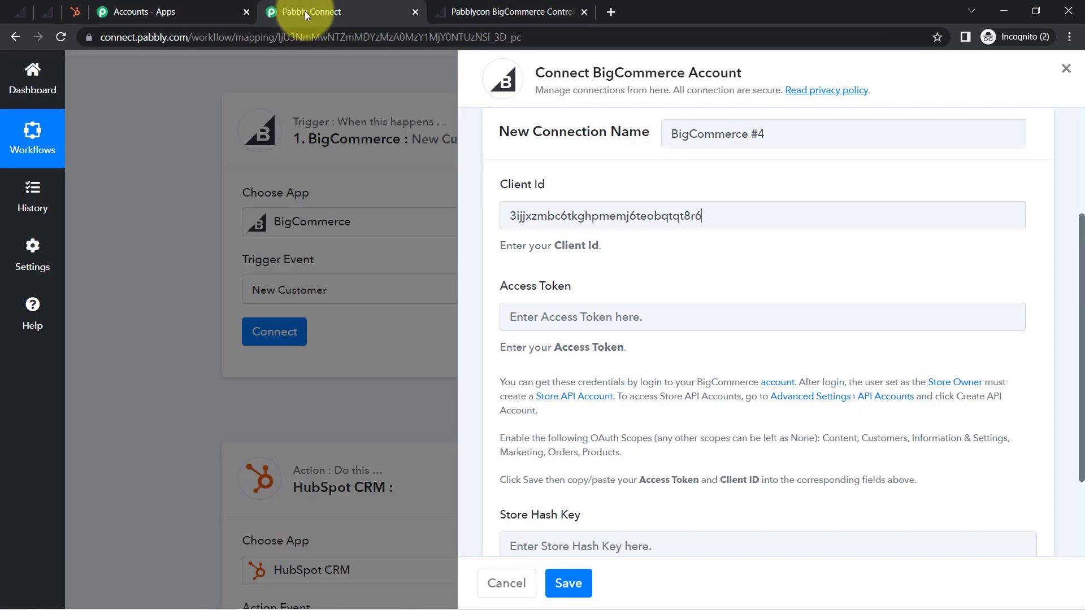
{"action": "left_click", "coordinate": [588, 319]}
{"action": "key", "text": "ctrl+v"}
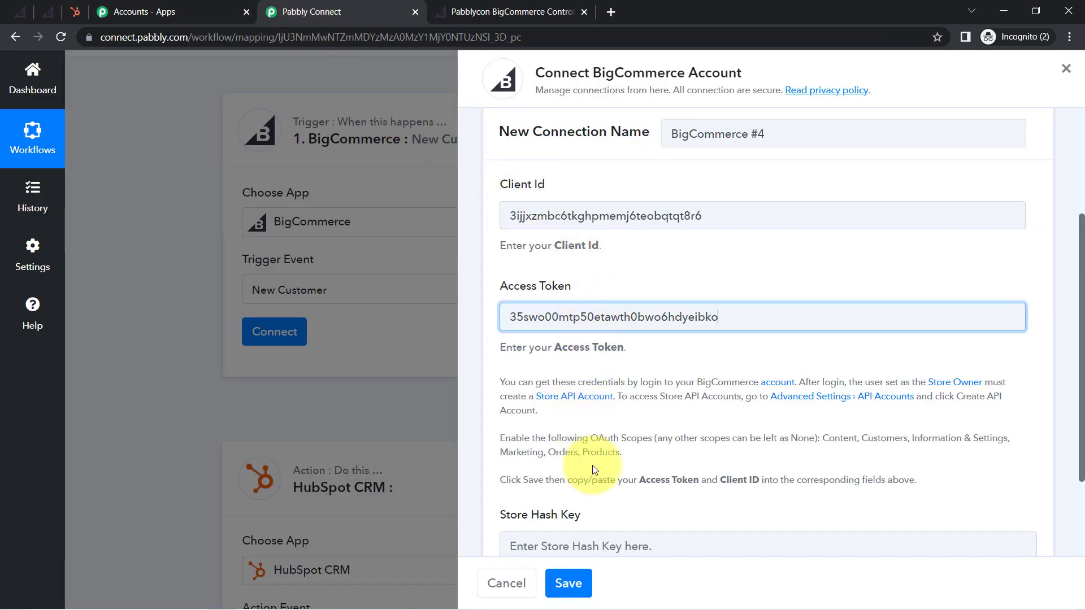
Step: Copy the store hash from the BigCommerce store URL into the Store Hash Key field and save the connection
{"action": "scroll", "coordinate": [1073, 339], "scroll_direction": "down", "scroll_amount": 3}
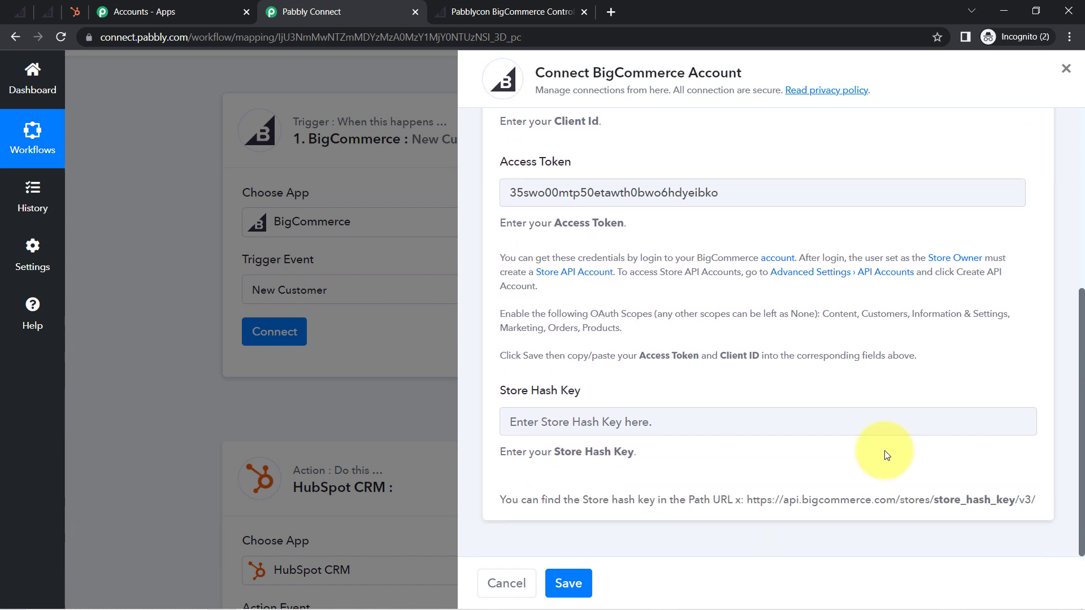
{"action": "left_click_drag", "start_coordinate": [669, 500], "coordinate": [963, 485]}
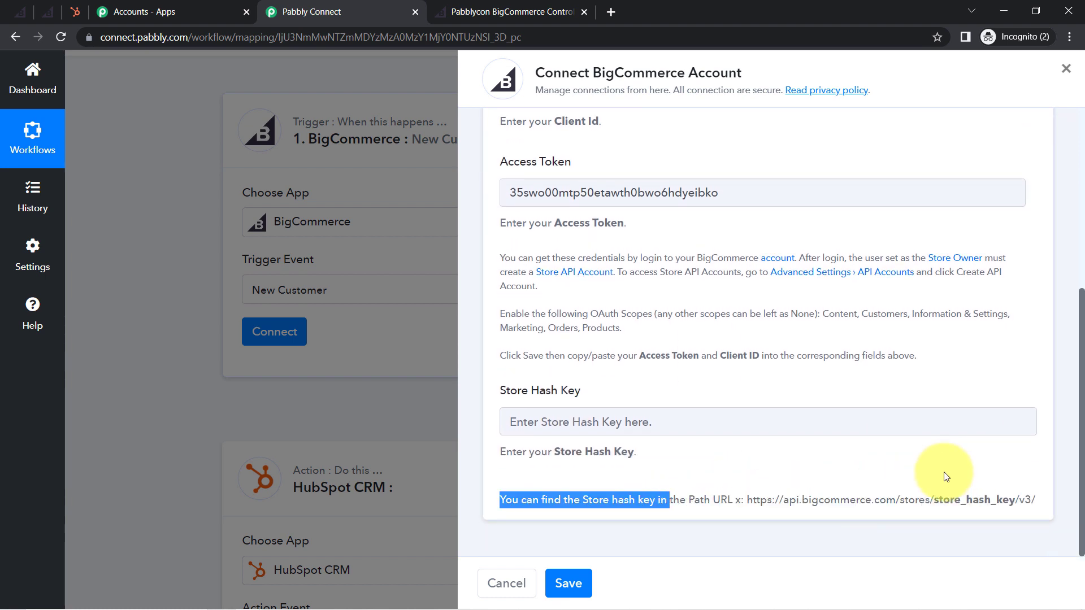
{"action": "left_click", "coordinate": [522, 6]}
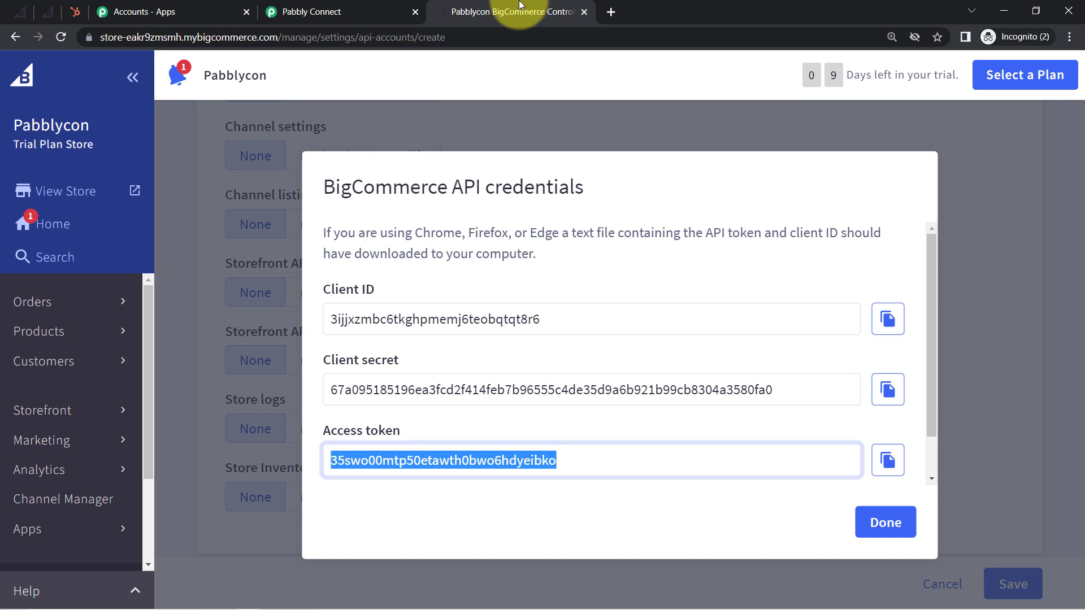
{"action": "left_click_drag", "start_coordinate": [135, 37], "coordinate": [255, 37]}
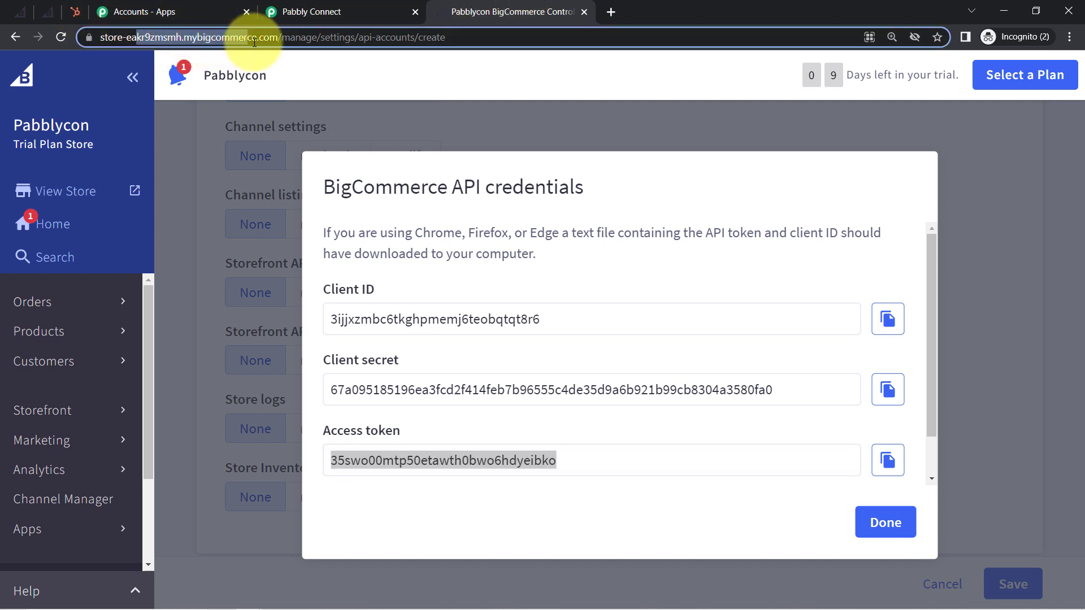
{"action": "left_click", "coordinate": [252, 41]}
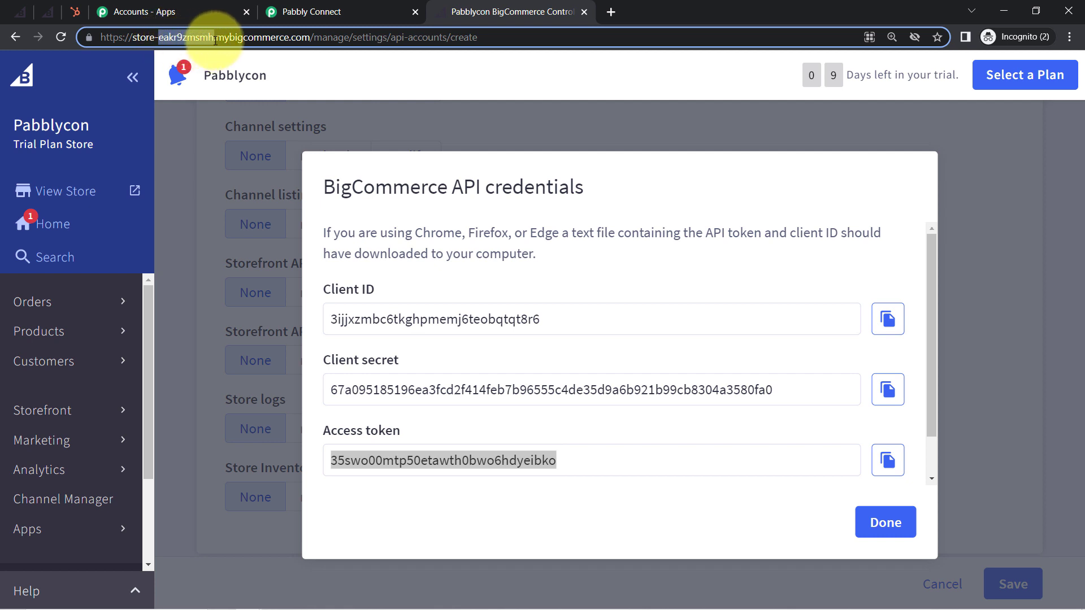
{"action": "left_click", "coordinate": [326, 5]}
{"action": "left_click", "coordinate": [530, 416]}
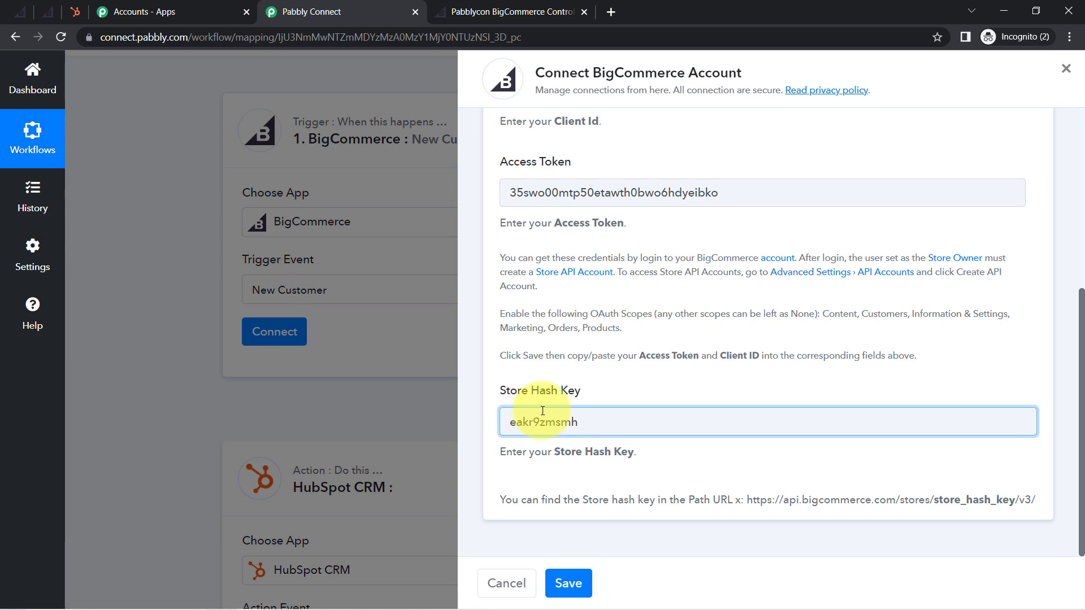
{"action": "left_click", "coordinate": [569, 588]}
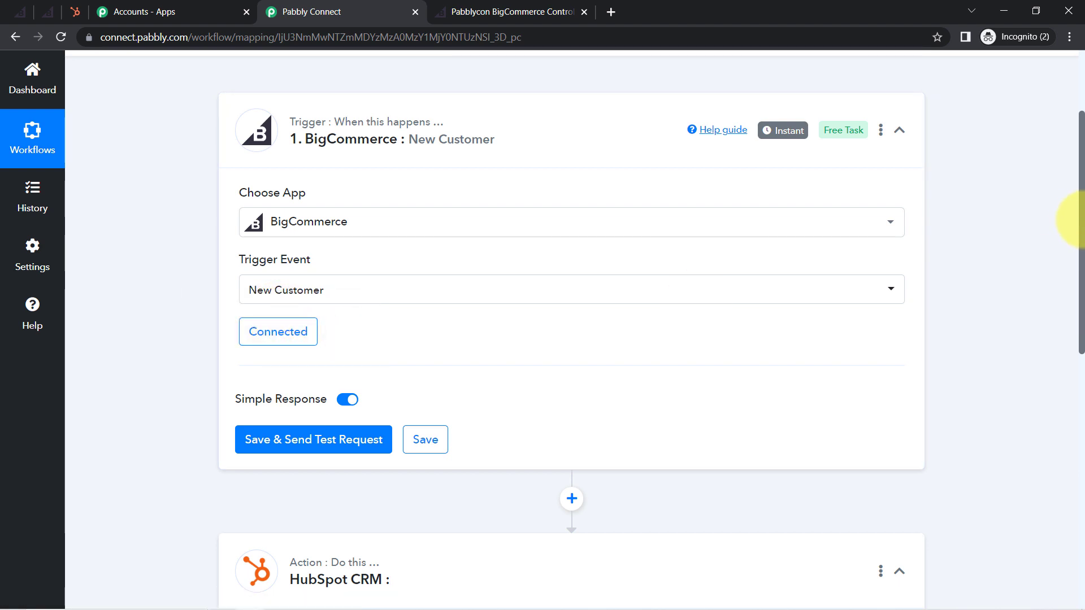
Step: Save the New Customer trigger and send a test request to start listening for a response
{"action": "scroll", "coordinate": [1068, 254], "scroll_direction": "down", "scroll_amount": 4}
{"action": "left_click", "coordinate": [266, 234]}
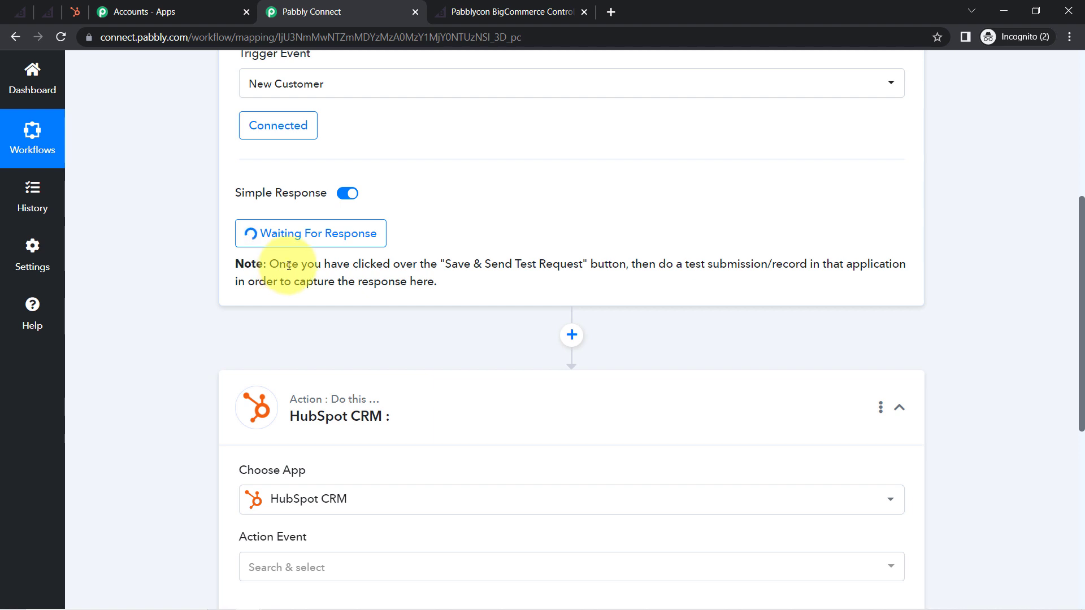
{"action": "left_click_drag", "start_coordinate": [288, 266], "coordinate": [452, 286]}
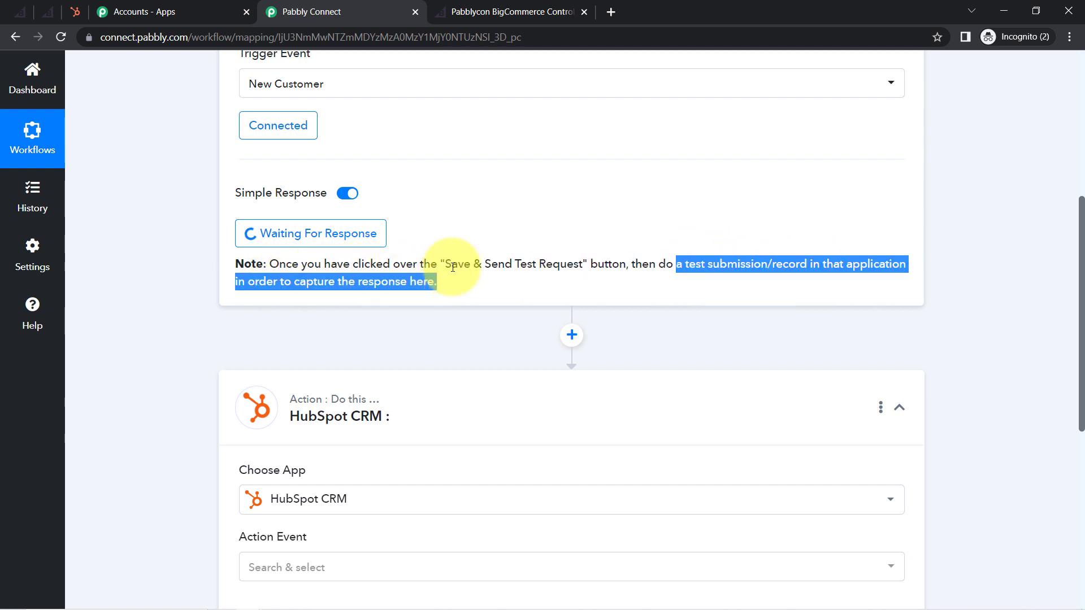
{"action": "left_click", "coordinate": [618, 260]}
{"action": "left_click_drag", "start_coordinate": [681, 263], "coordinate": [794, 265]}
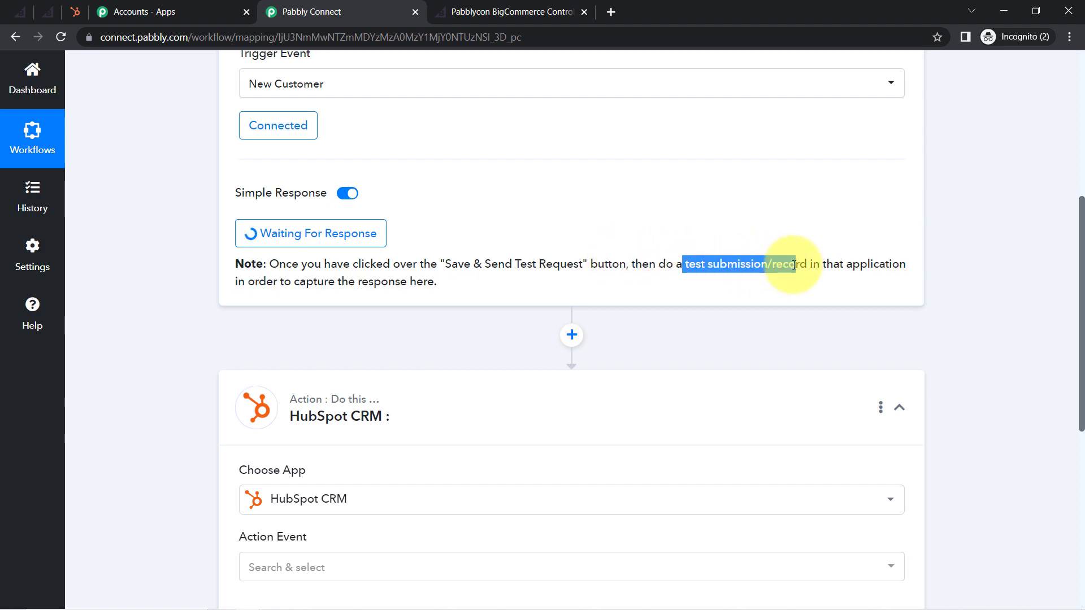
{"action": "left_click_drag", "start_coordinate": [1082, 283], "coordinate": [1080, 199]}
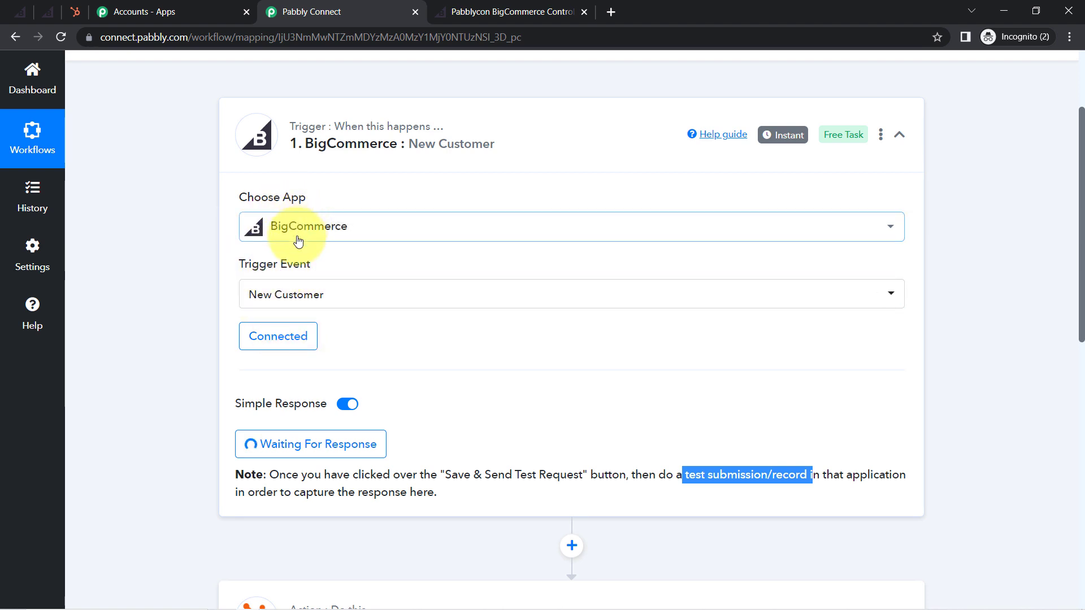
Step: Open the new customer registration form on the Pabblycon storefront
{"action": "left_click", "coordinate": [474, 11]}
{"action": "left_click", "coordinate": [51, 7]}
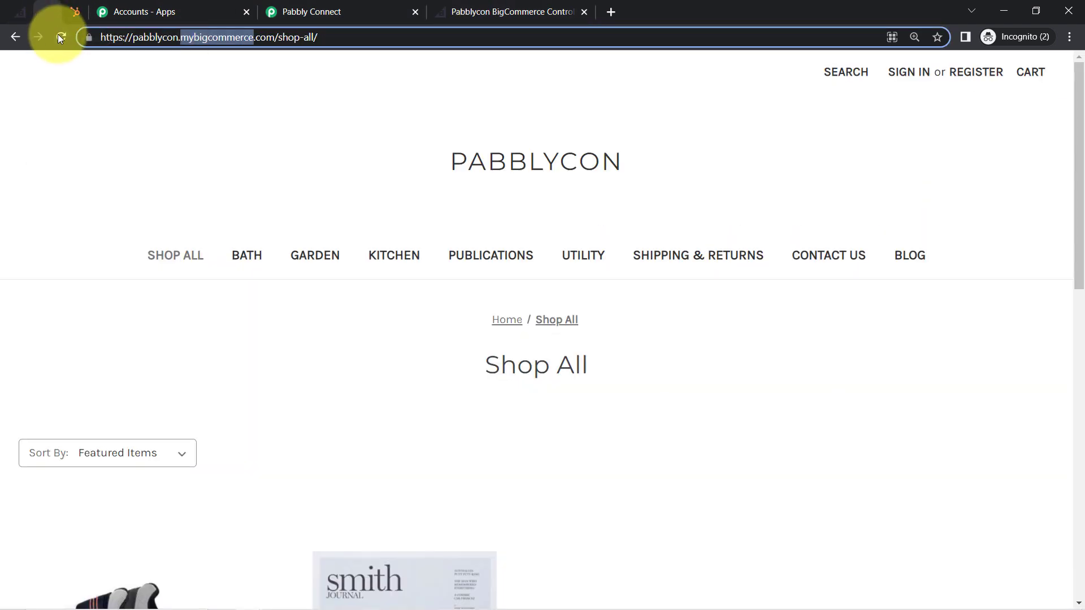
{"action": "left_click", "coordinate": [59, 36]}
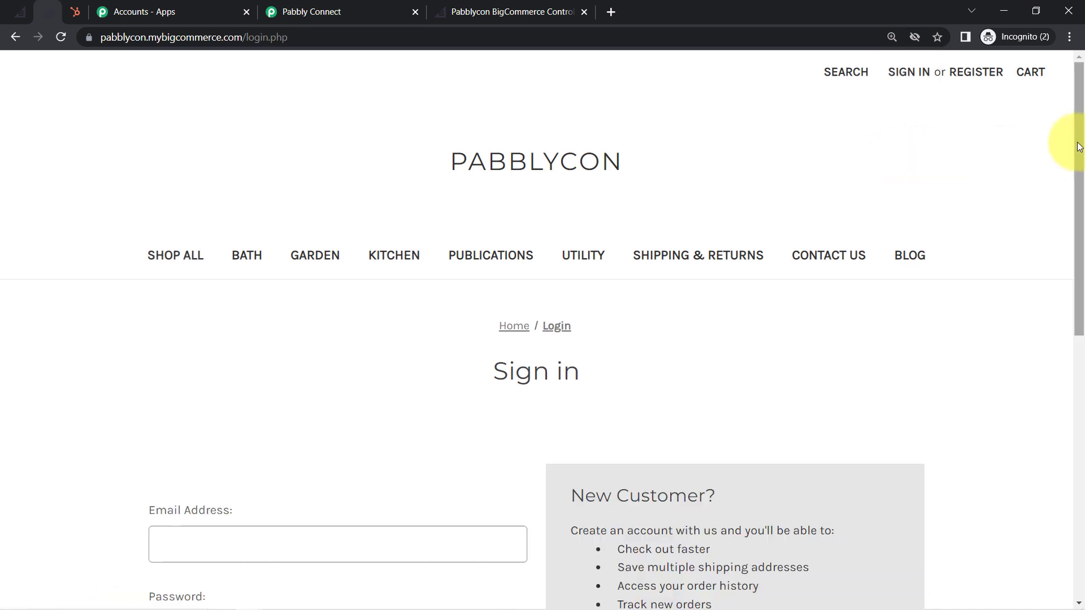
{"action": "left_click_drag", "start_coordinate": [1078, 148], "coordinate": [1061, 273]}
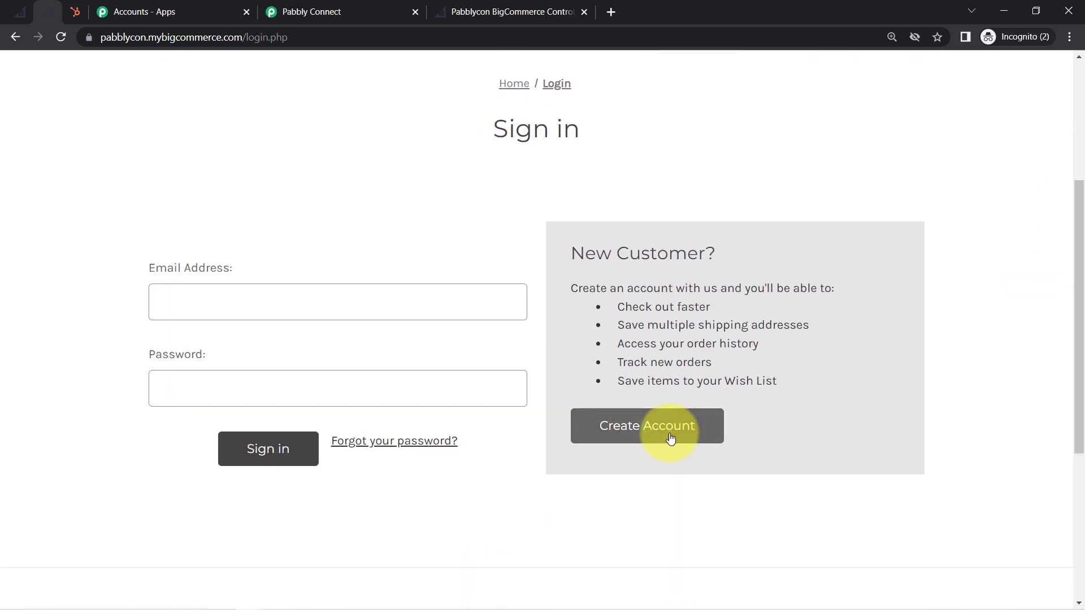
{"action": "left_click", "coordinate": [695, 430]}
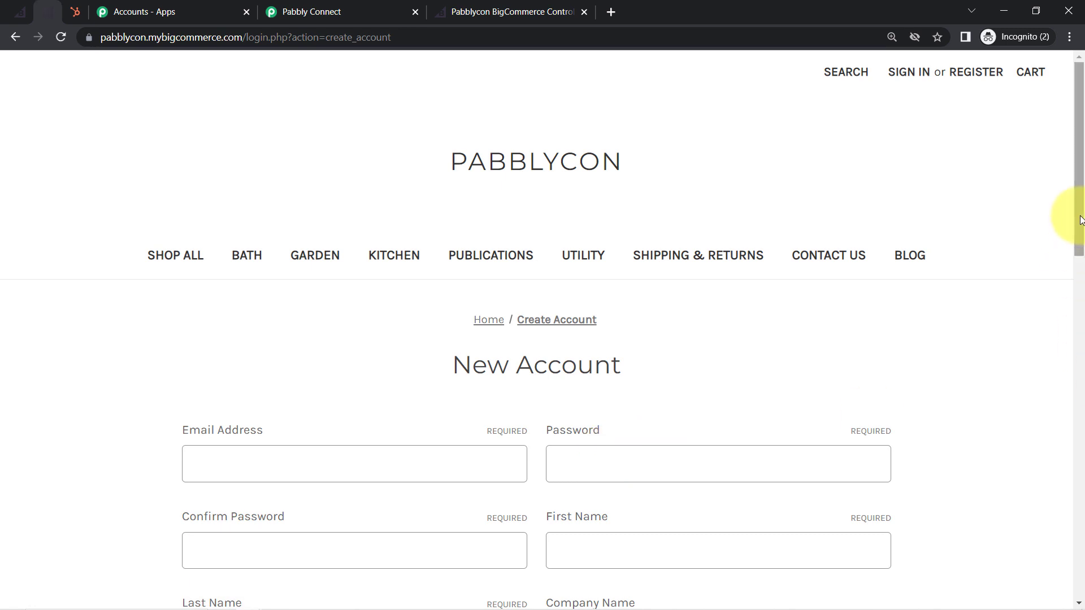
{"action": "left_click_drag", "start_coordinate": [1078, 218], "coordinate": [1077, 305]}
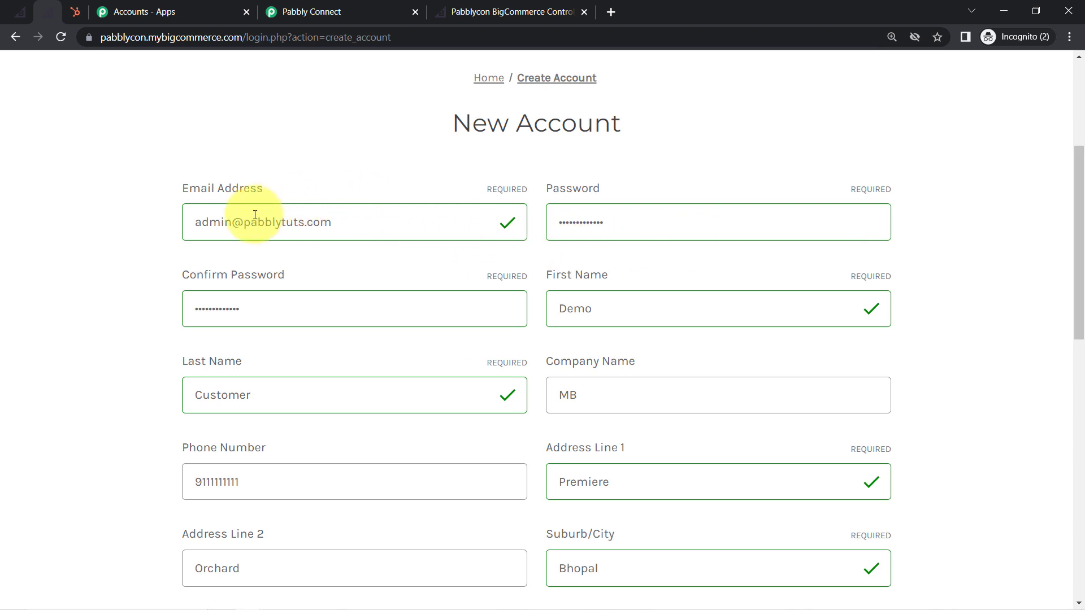
Step: Check the test customer's details in the New Account form and create the store account
{"action": "left_click_drag", "start_coordinate": [205, 221], "coordinate": [277, 230]}
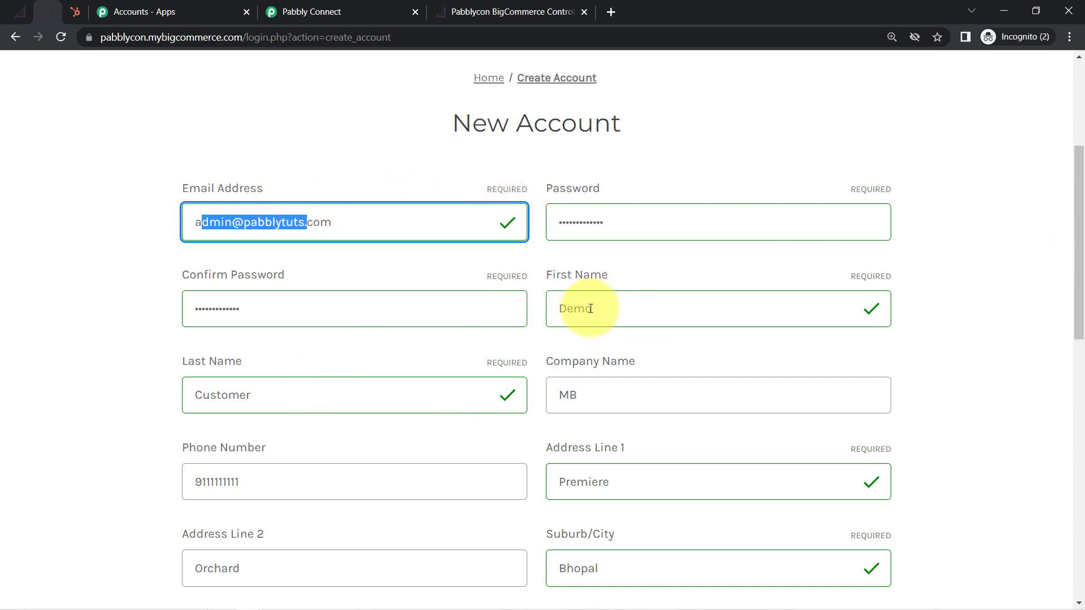
{"action": "left_click_drag", "start_coordinate": [595, 308], "coordinate": [567, 309]}
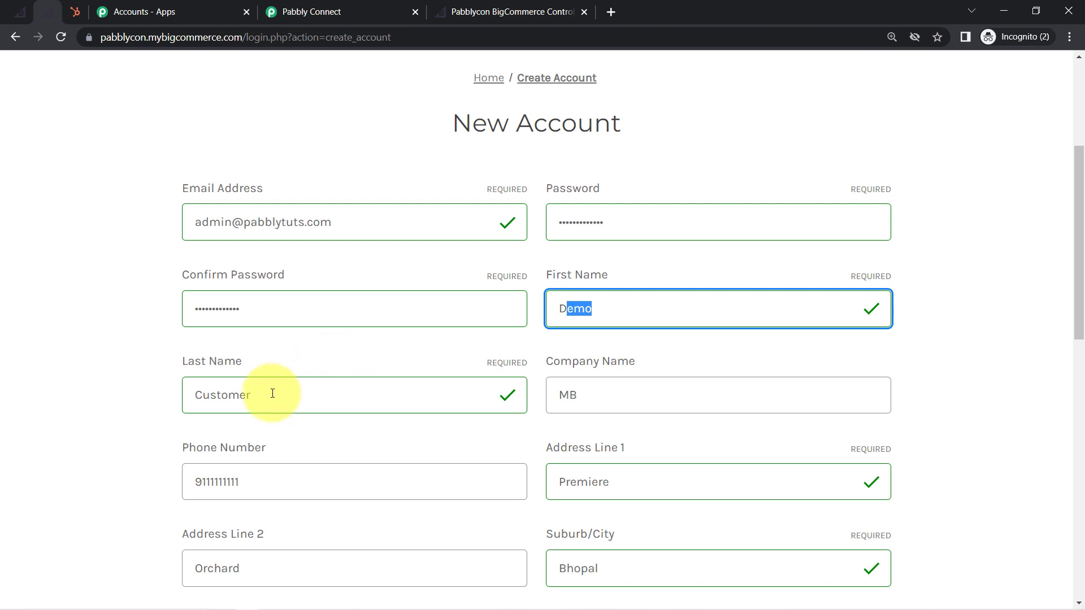
{"action": "left_click_drag", "start_coordinate": [274, 395], "coordinate": [221, 395]}
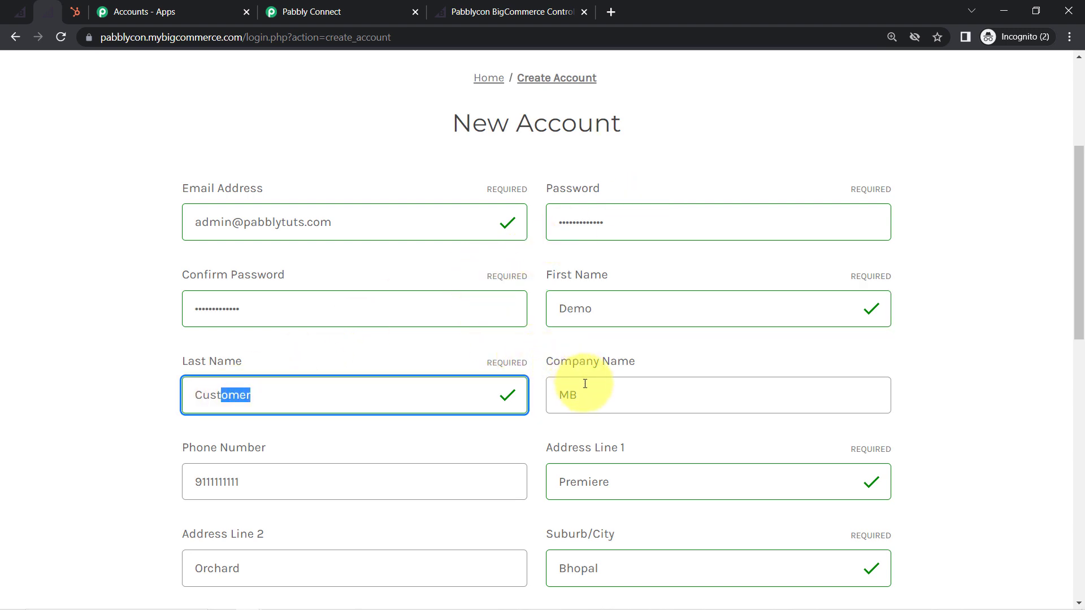
{"action": "left_click_drag", "start_coordinate": [585, 390], "coordinate": [538, 393]}
{"action": "left_click_drag", "start_coordinate": [218, 482], "coordinate": [1079, 438]}
{"action": "left_click", "coordinate": [529, 448]}
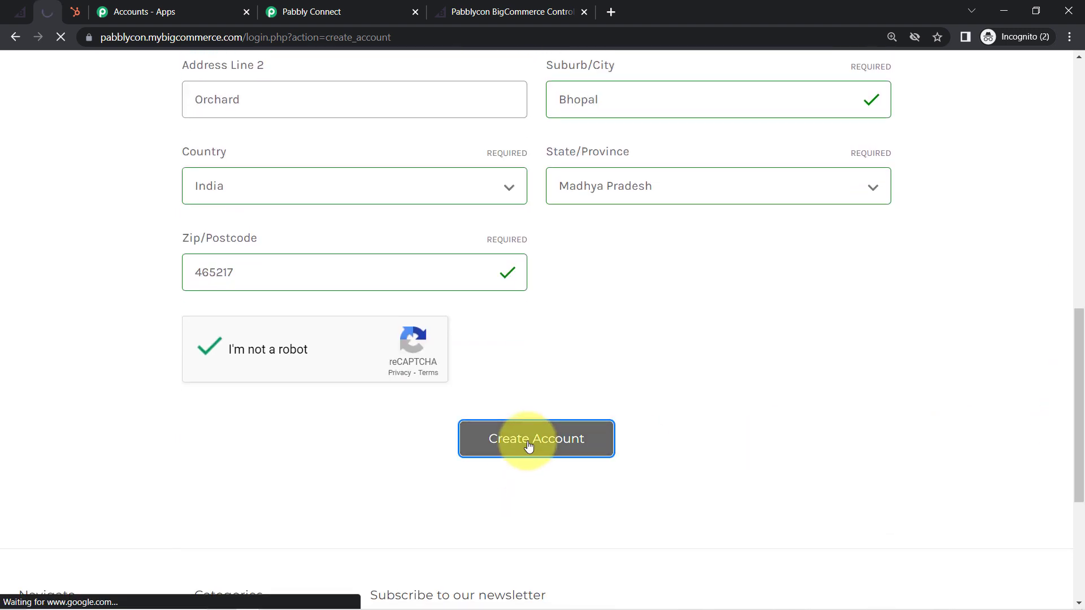
Step: Return to the Pabbly Connect workflow and examine the response captured by the New Customer trigger, including scope, data type and data ID
{"action": "left_click", "coordinate": [290, 8]}
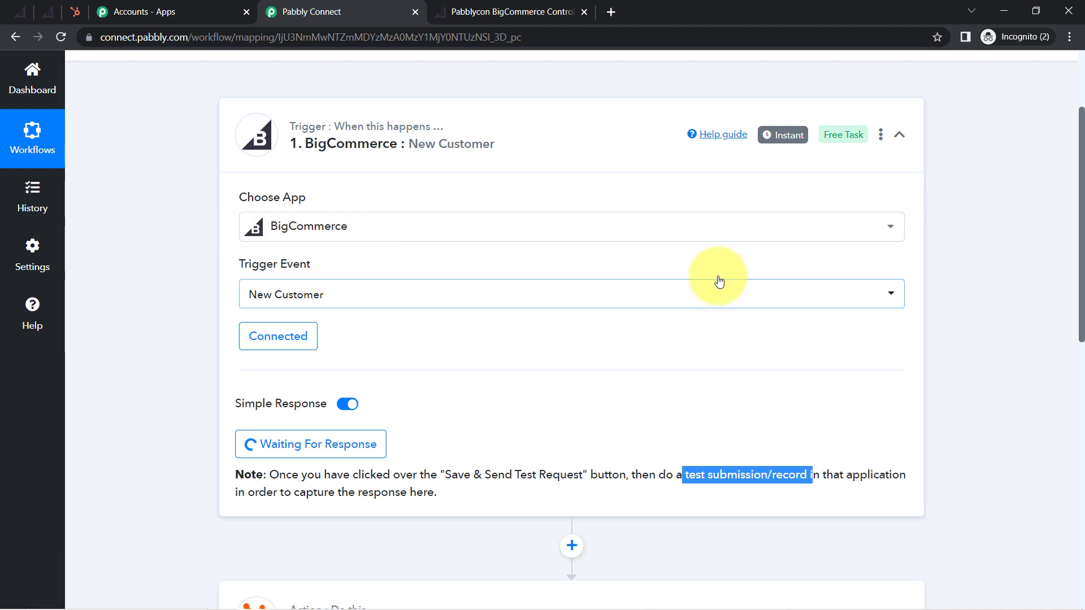
{"action": "left_click_drag", "start_coordinate": [1082, 167], "coordinate": [1075, 216]}
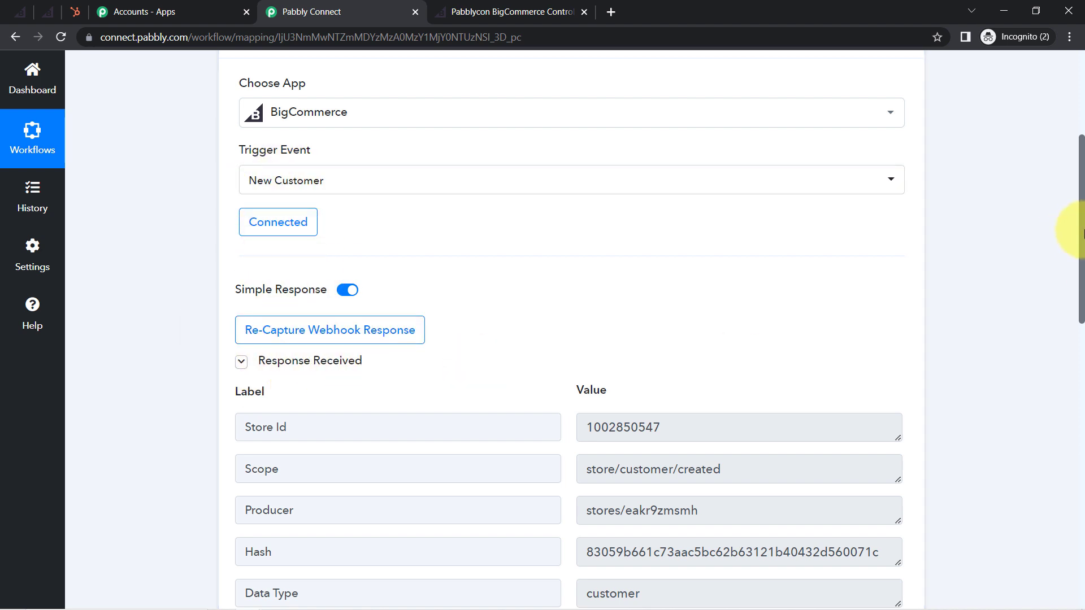
{"action": "left_click_drag", "start_coordinate": [1082, 234], "coordinate": [1077, 315]}
{"action": "left_click_drag", "start_coordinate": [620, 210], "coordinate": [657, 207]}
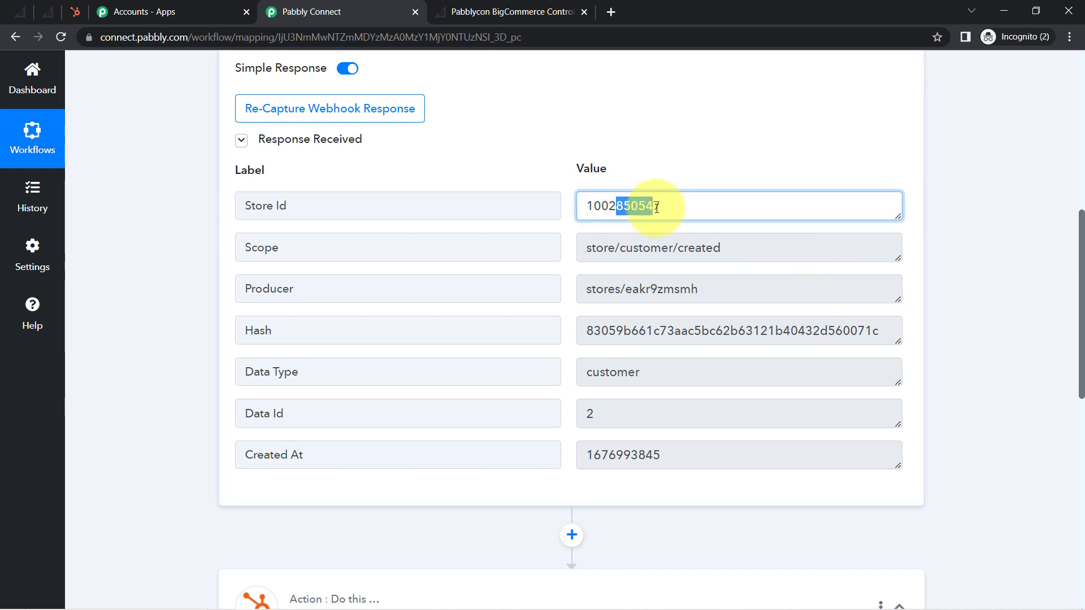
{"action": "left_click_drag", "start_coordinate": [614, 252], "coordinate": [726, 243]}
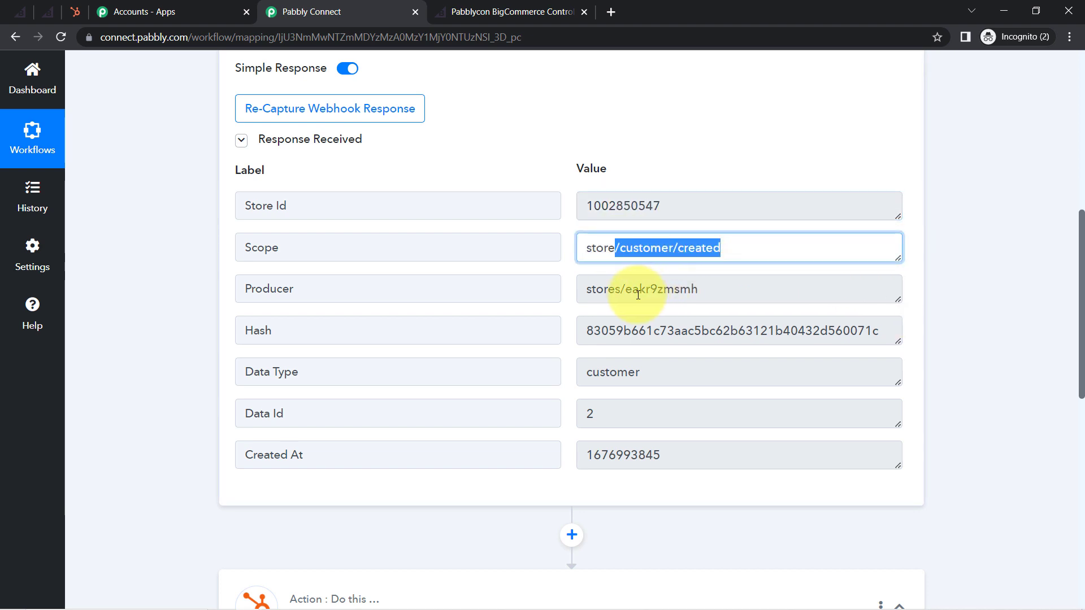
{"action": "left_click_drag", "start_coordinate": [639, 291], "coordinate": [688, 298]}
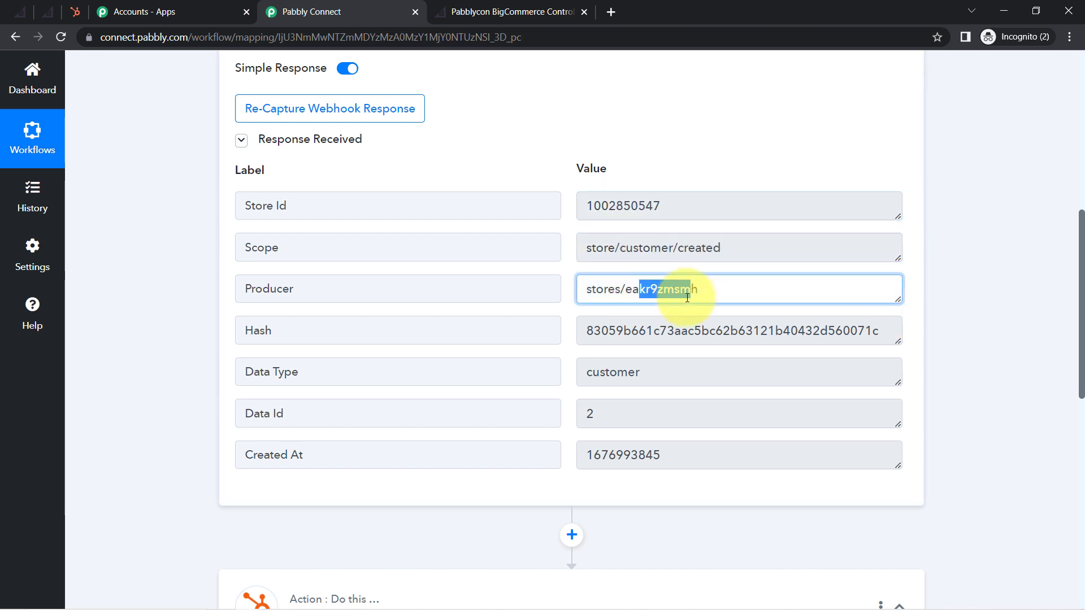
{"action": "double_click", "coordinate": [622, 371]}
{"action": "double_click", "coordinate": [589, 413]}
{"action": "left_click_drag", "start_coordinate": [631, 460], "coordinate": [605, 460]}
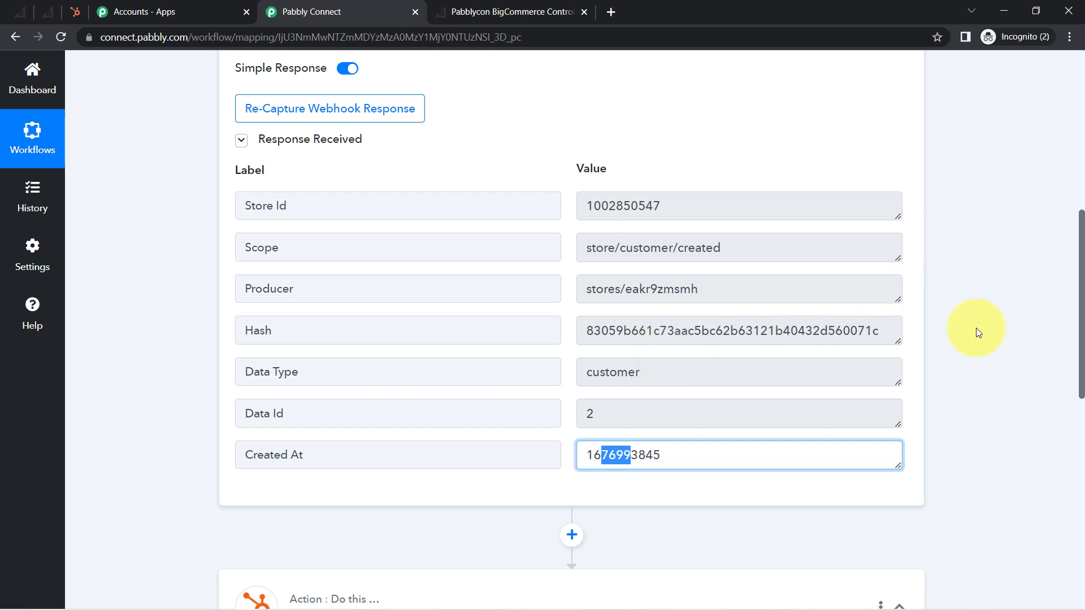
Step: Insert a BigCommerce action between the trigger and the HubSpot CRM action, using Get Customer By Id as its event
{"action": "left_click_drag", "start_coordinate": [1082, 268], "coordinate": [1082, 358]}
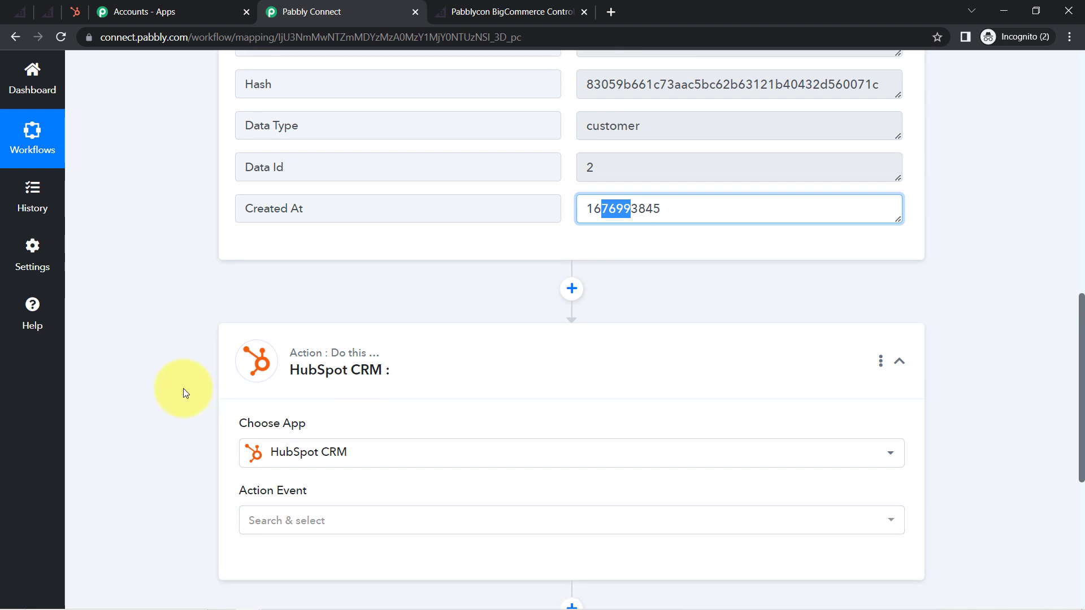
{"action": "left_click", "coordinate": [571, 298]}
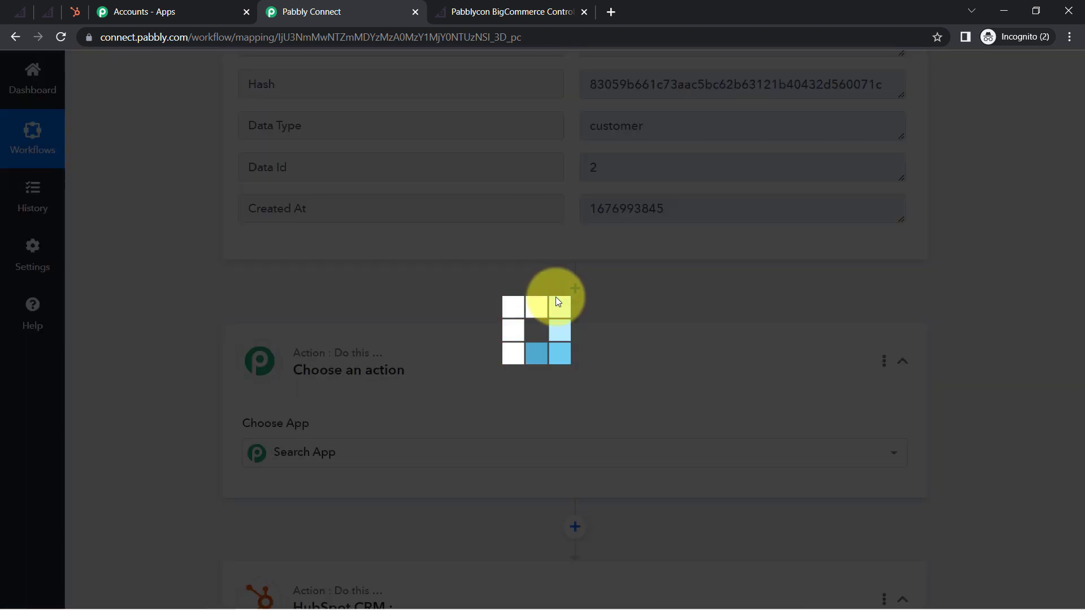
{"action": "type", "text": "b"}
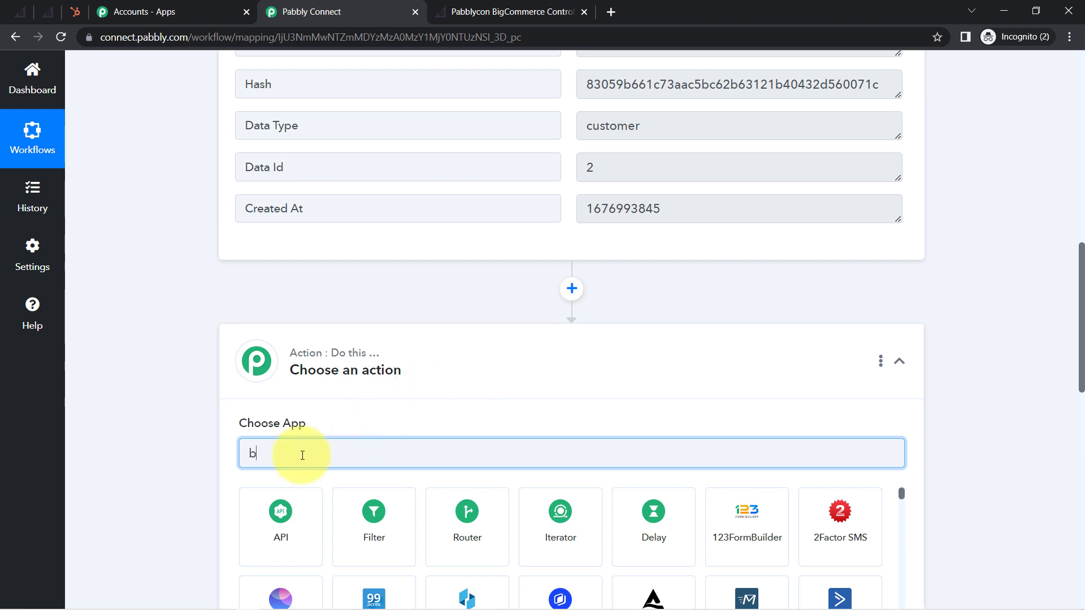
{"action": "type", "text": "igc"}
{"action": "left_click", "coordinate": [279, 502]}
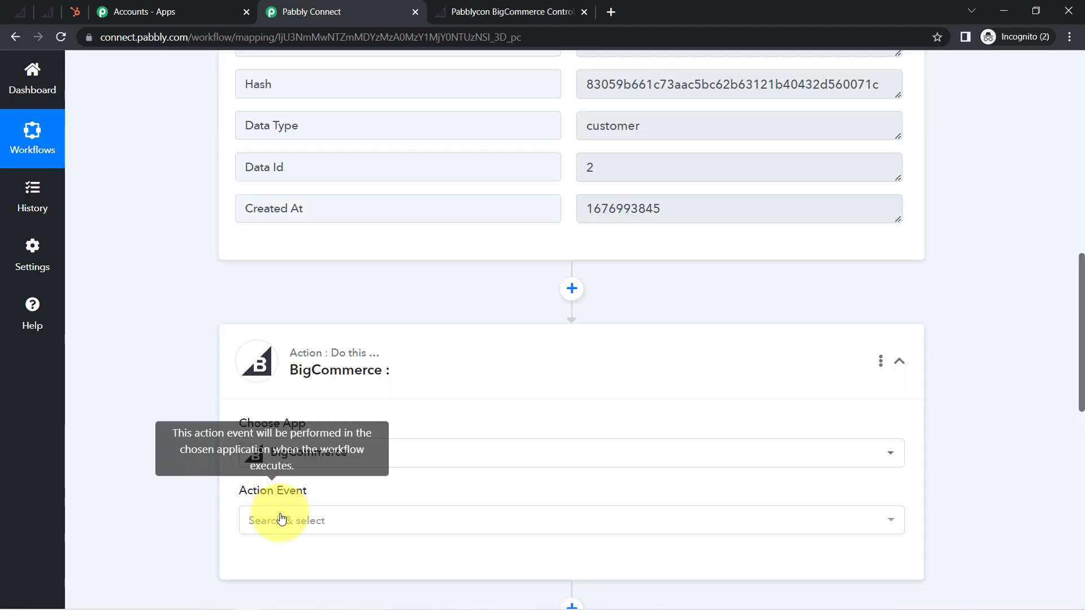
{"action": "left_click", "coordinate": [282, 518]}
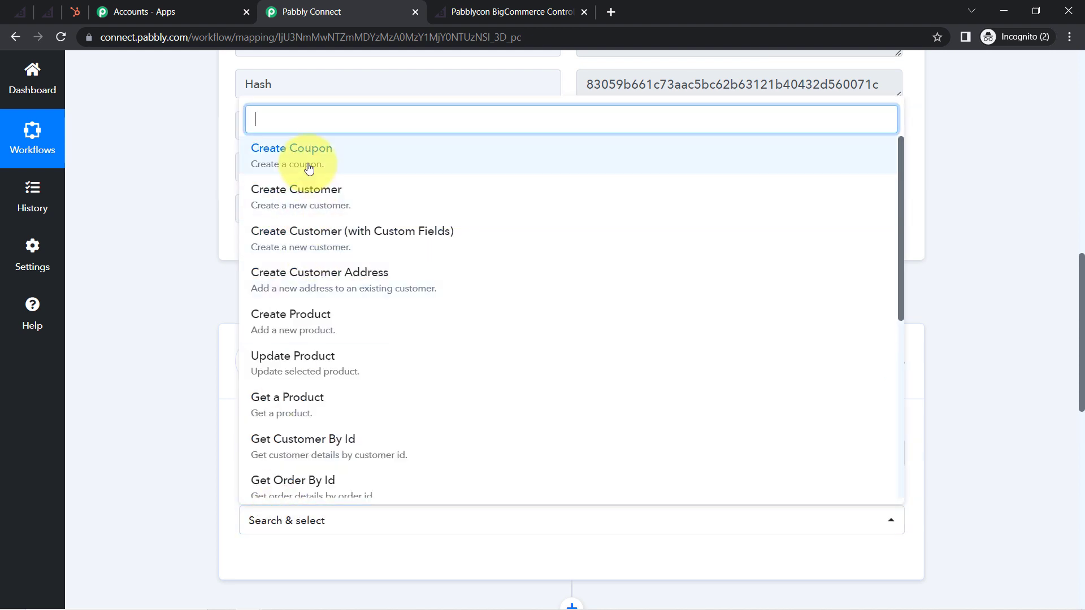
{"action": "type", "text": "get"}
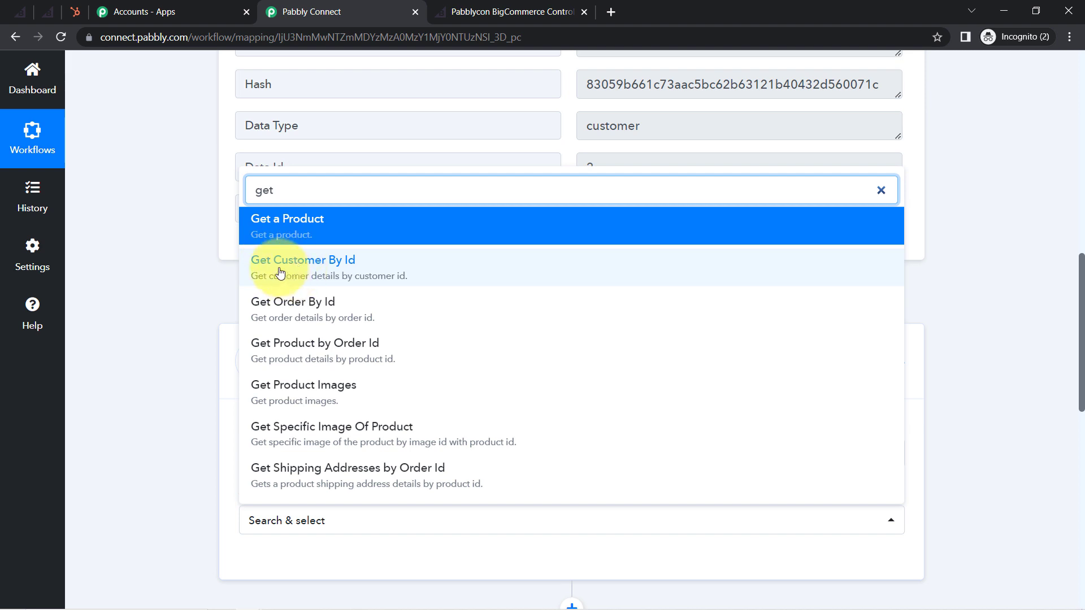
{"action": "left_click", "coordinate": [345, 277]}
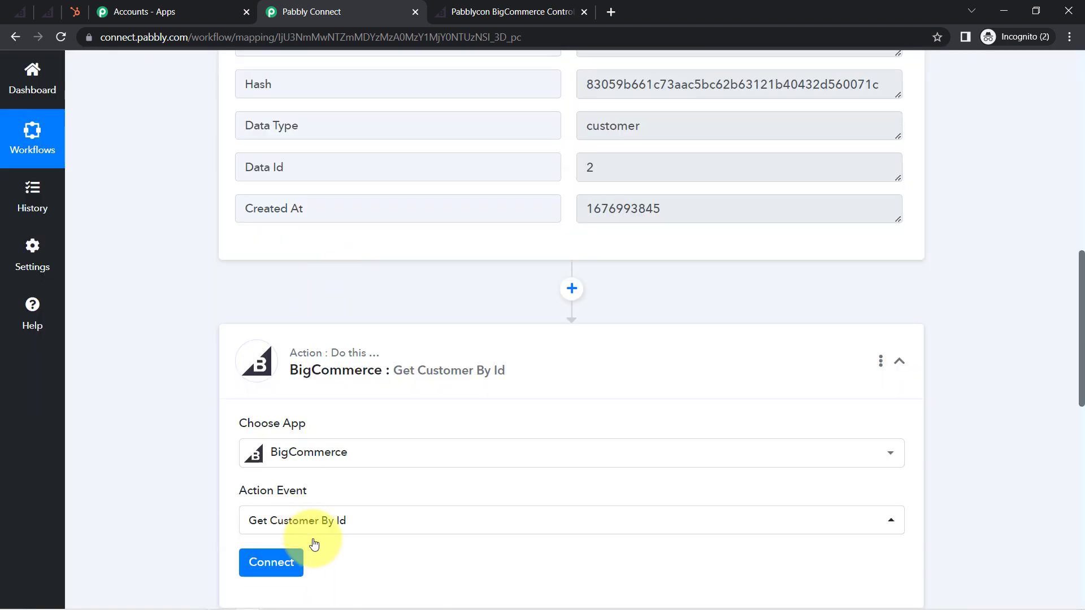
Step: Open the BigCommerce account connection settings for the Get Customer By Id action
{"action": "left_click_drag", "start_coordinate": [605, 176], "coordinate": [538, 170]}
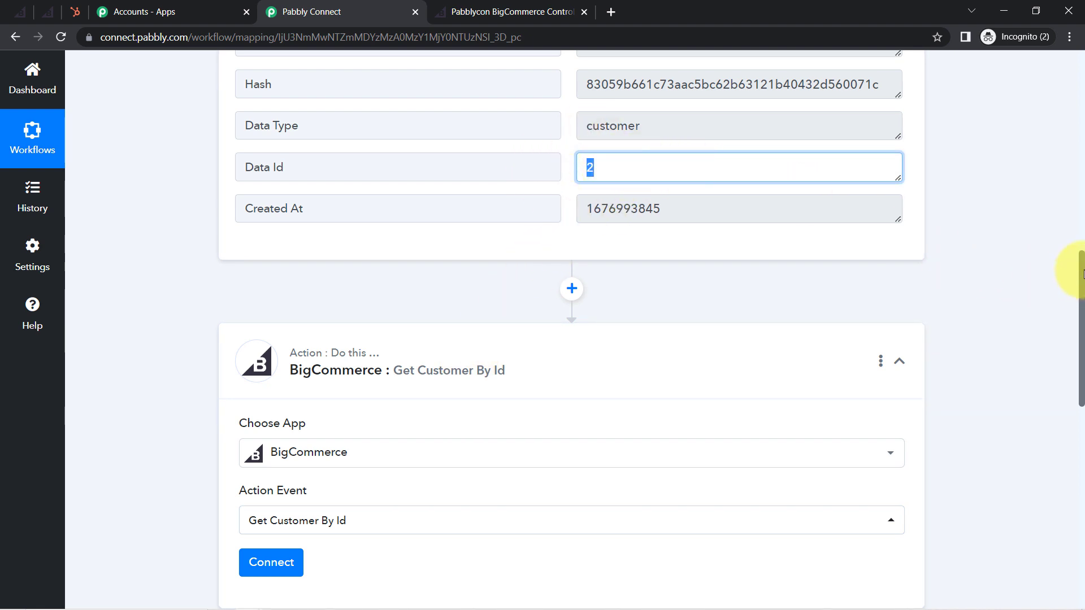
{"action": "left_click_drag", "start_coordinate": [1083, 272], "coordinate": [1083, 378]}
{"action": "left_click", "coordinate": [277, 201]}
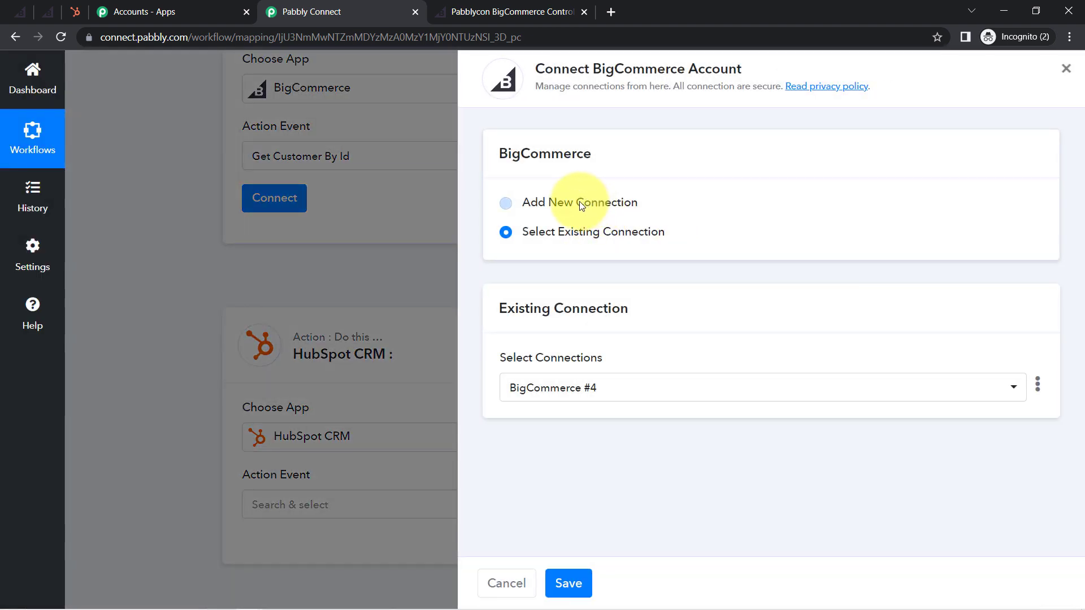
{"action": "left_click", "coordinate": [579, 202]}
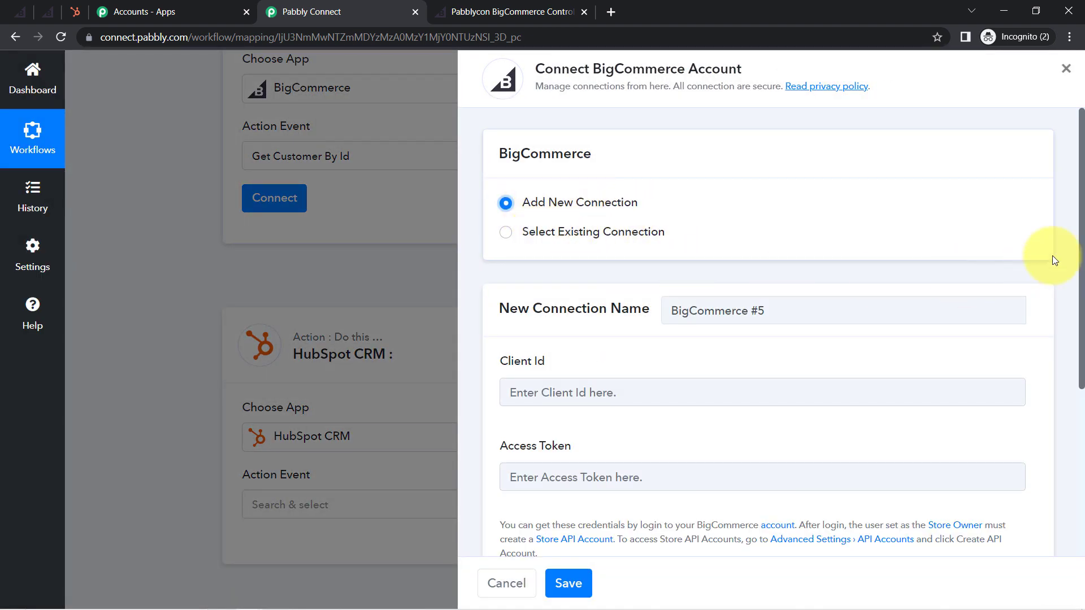
{"action": "left_click_drag", "start_coordinate": [1080, 232], "coordinate": [1080, 289]}
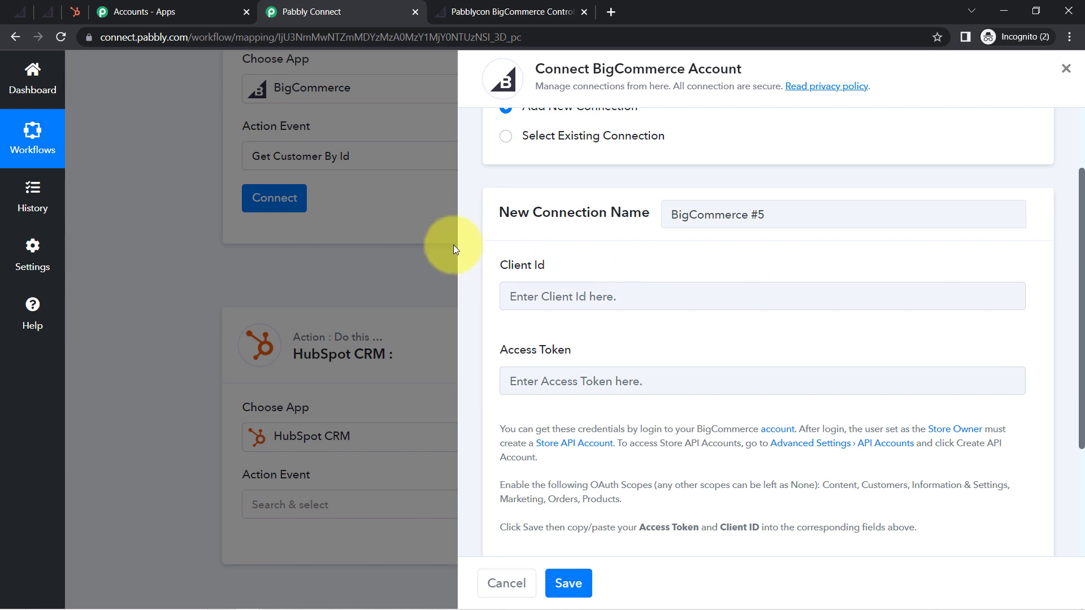
{"action": "left_click_drag", "start_coordinate": [511, 265], "coordinate": [562, 266]}
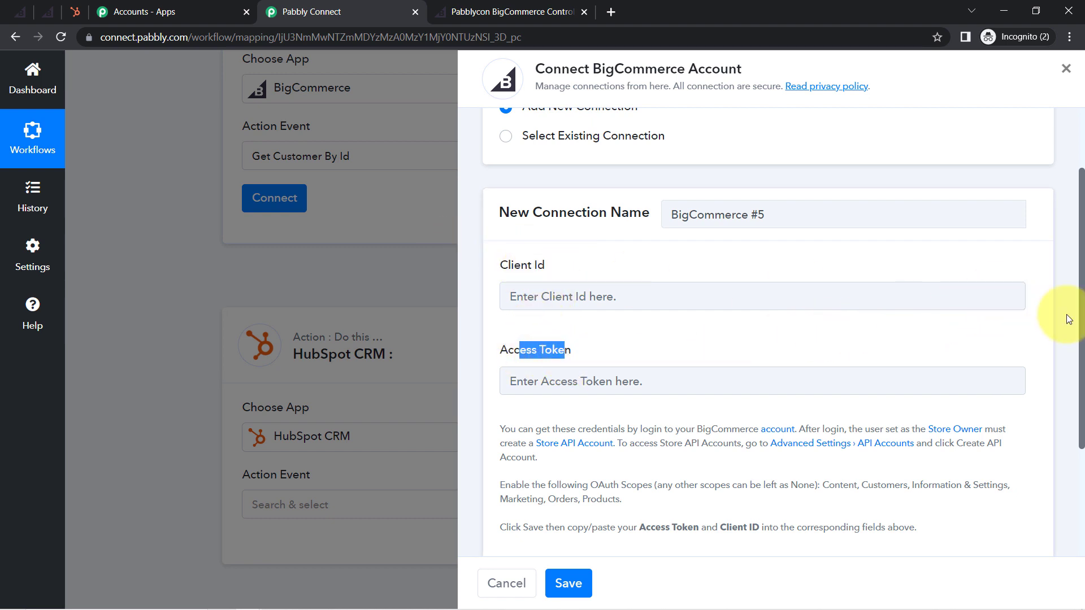
{"action": "left_click_drag", "start_coordinate": [1082, 326], "coordinate": [1080, 264]}
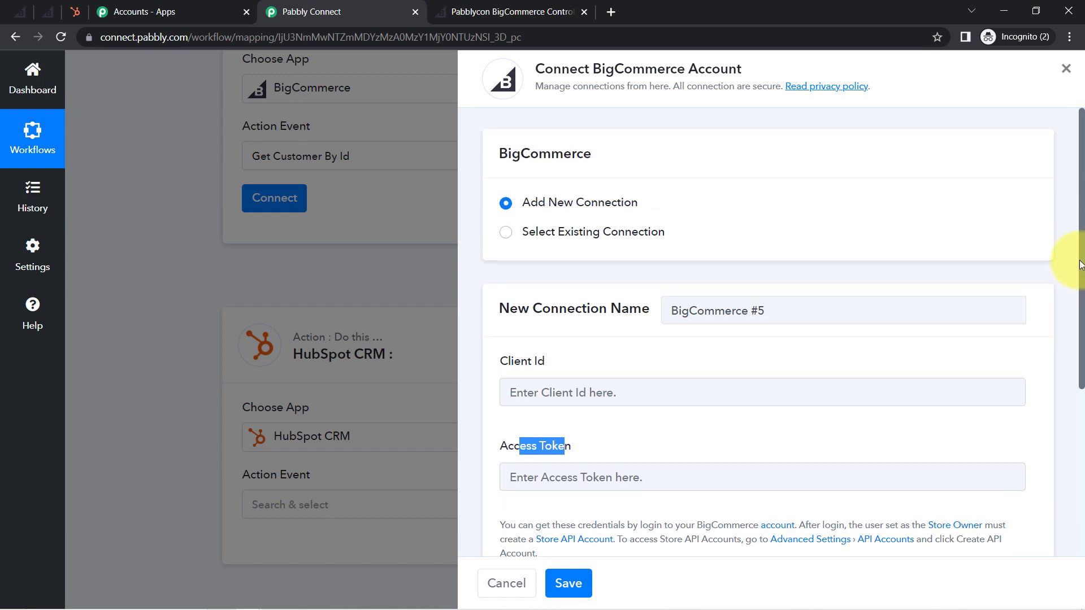
Step: Connect the Get Customer By Id action with the existing connection BigCommerce #4 and save it
{"action": "left_click", "coordinate": [570, 232]}
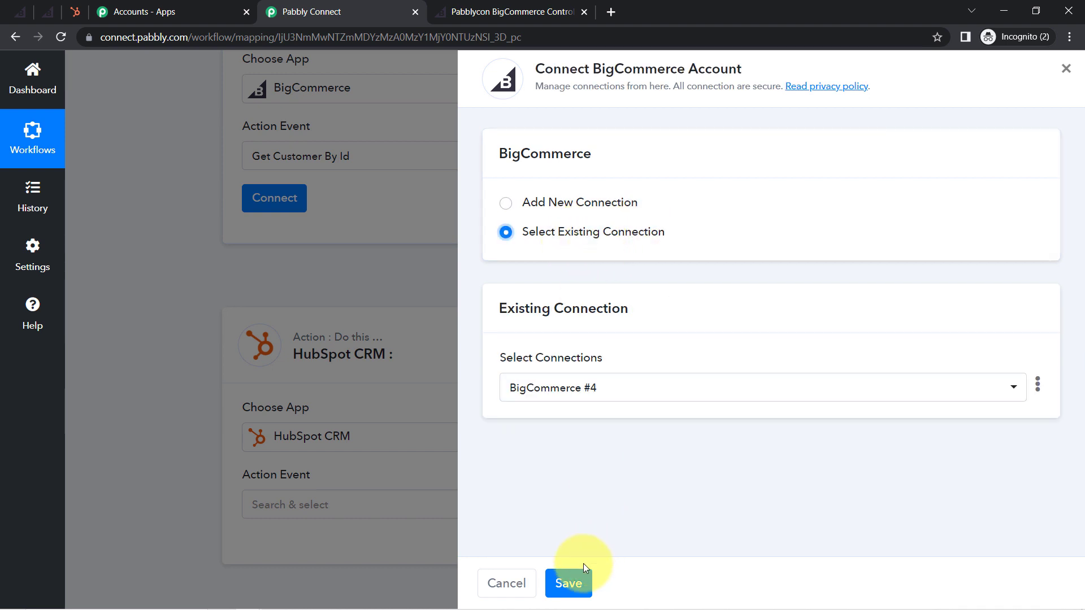
{"action": "left_click", "coordinate": [563, 585]}
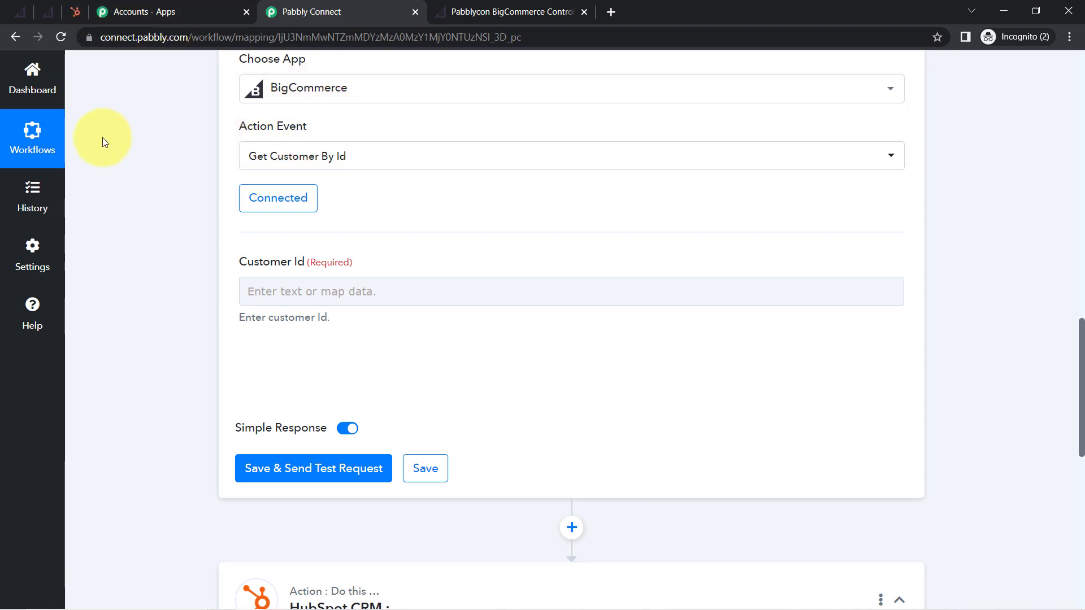
{"action": "left_click_drag", "start_coordinate": [239, 261], "coordinate": [350, 266]}
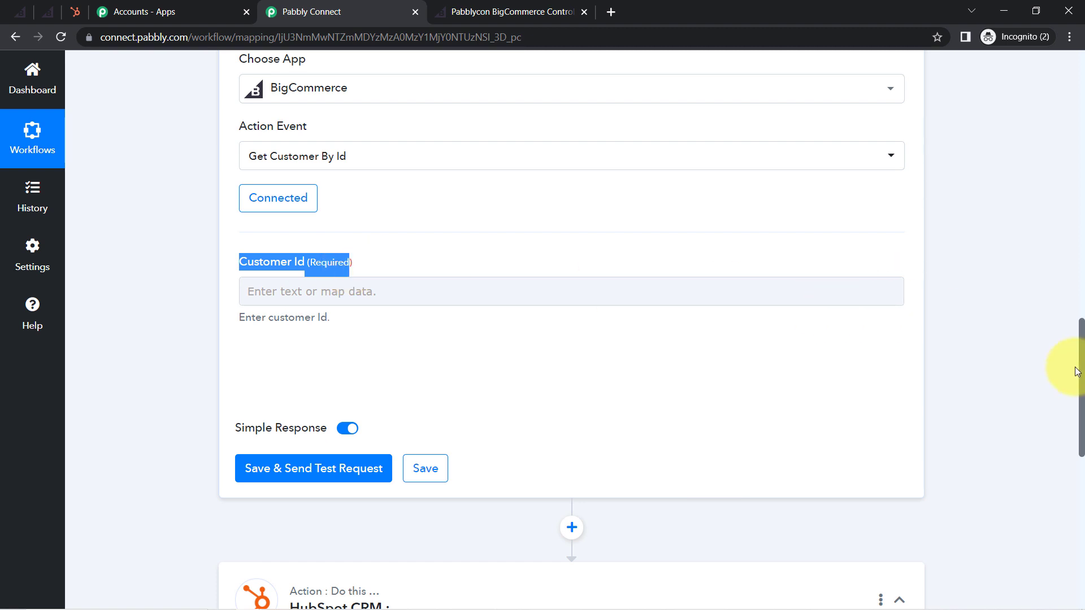
{"action": "left_click_drag", "start_coordinate": [1082, 370], "coordinate": [1050, 370]}
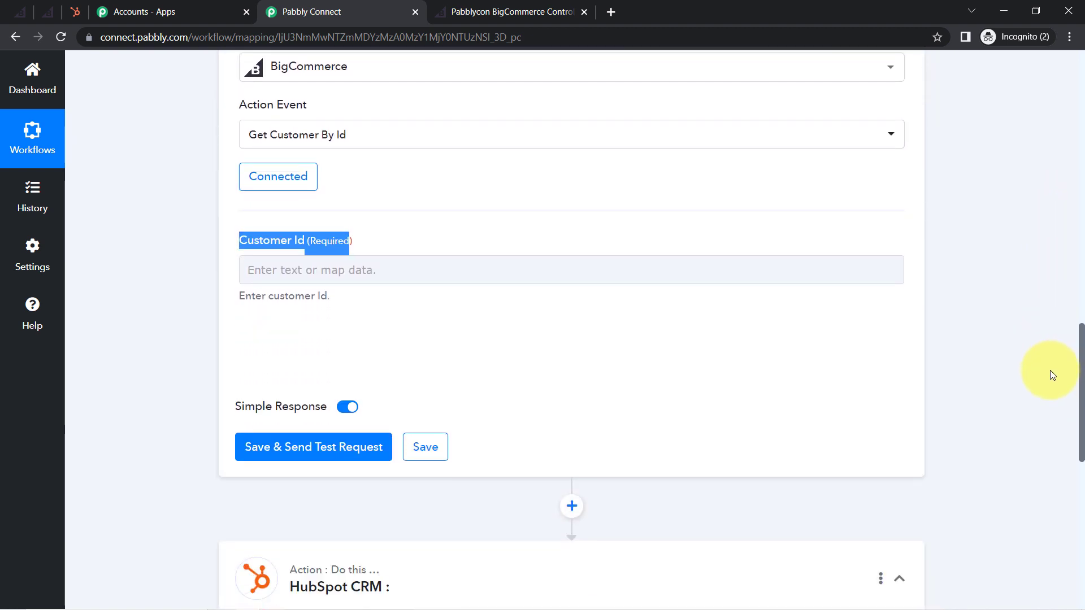
Step: Map Customer Id to the New Customer trigger's Data Id, then save the Get Customer By Id action and send a test request
{"action": "left_click", "coordinate": [272, 272]}
{"action": "left_click", "coordinate": [291, 382]}
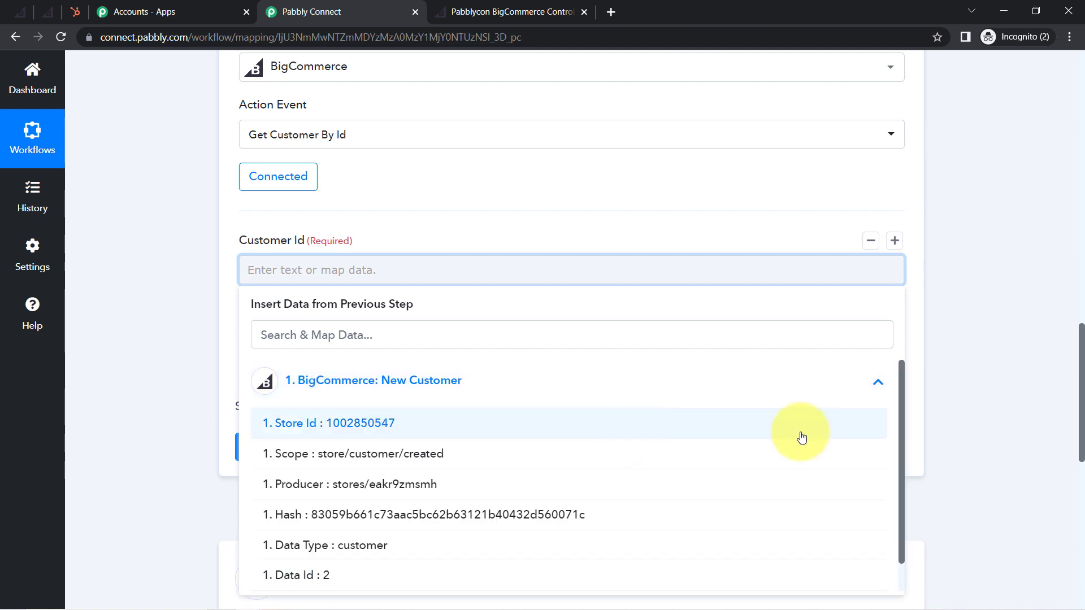
{"action": "left_click", "coordinate": [302, 575]}
{"action": "left_click", "coordinate": [167, 306]}
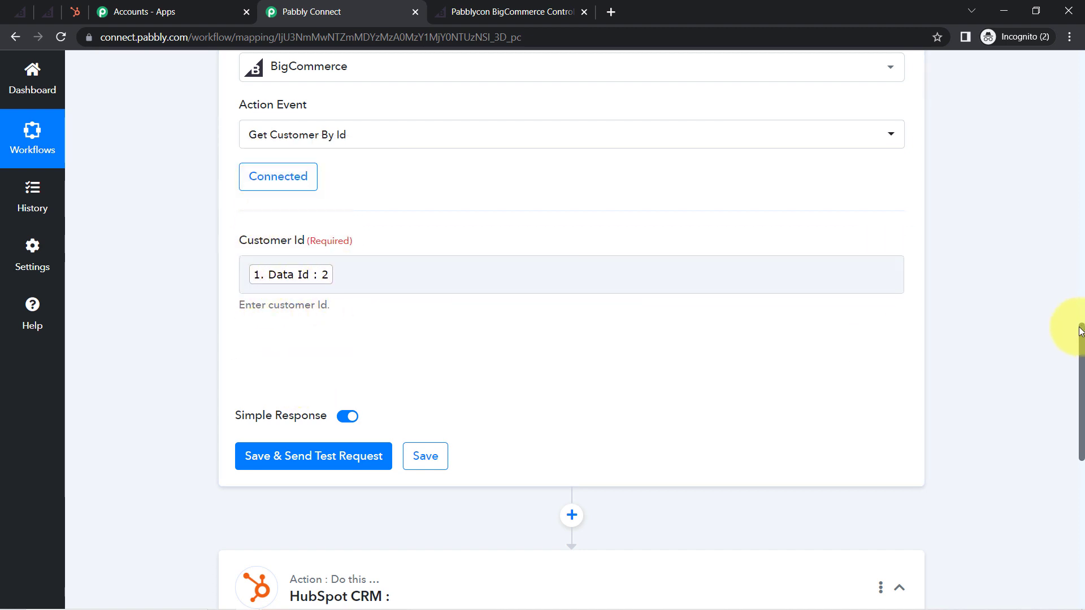
{"action": "scroll", "coordinate": [1082, 333], "scroll_direction": "down", "scroll_amount": 1}
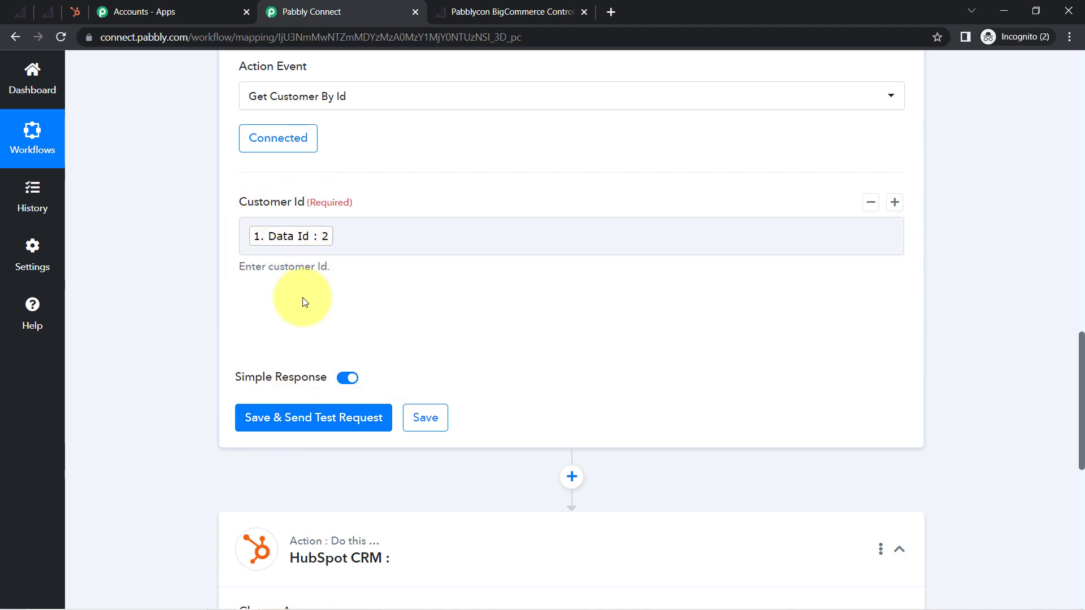
{"action": "left_click", "coordinate": [281, 417]}
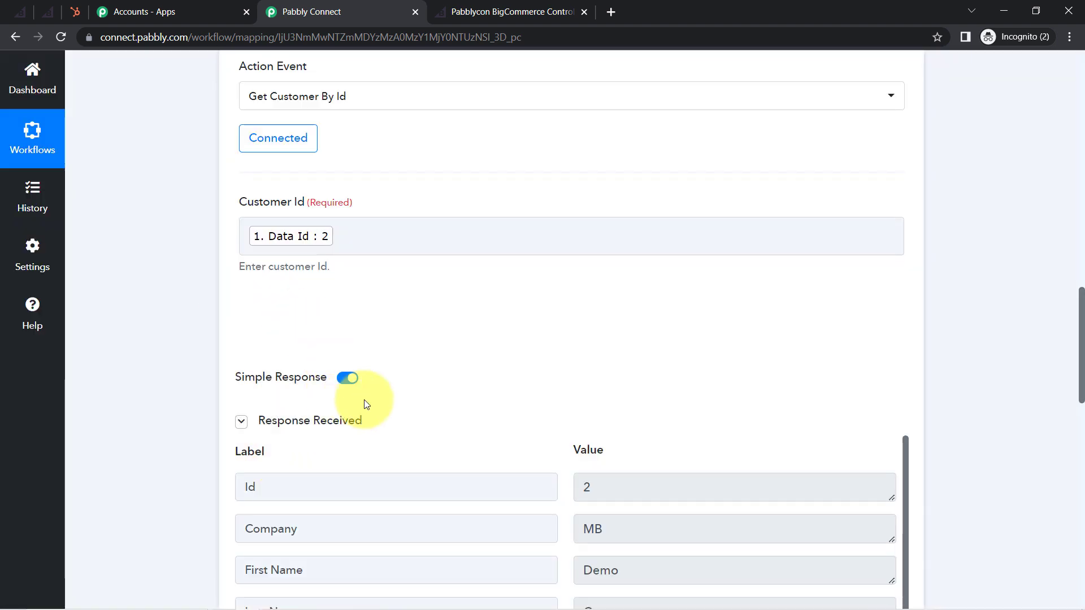
Step: Examine the customer details returned by Get Customer By Id and the explanation of the New Customer trigger's Instant label
{"action": "left_click_drag", "start_coordinate": [1082, 305], "coordinate": [1076, 370]}
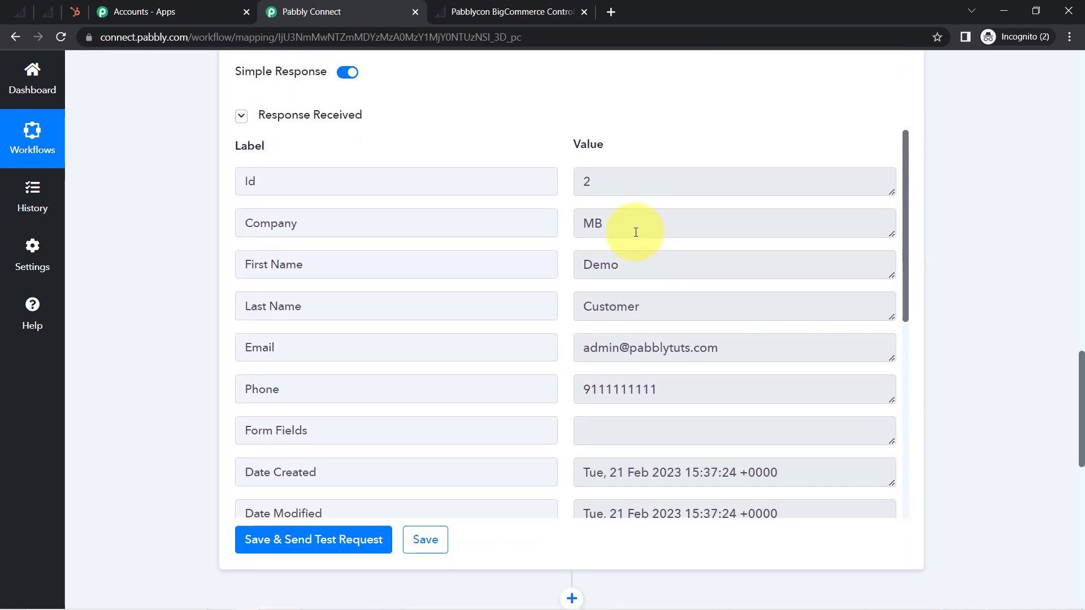
{"action": "left_click_drag", "start_coordinate": [636, 232], "coordinate": [570, 238]}
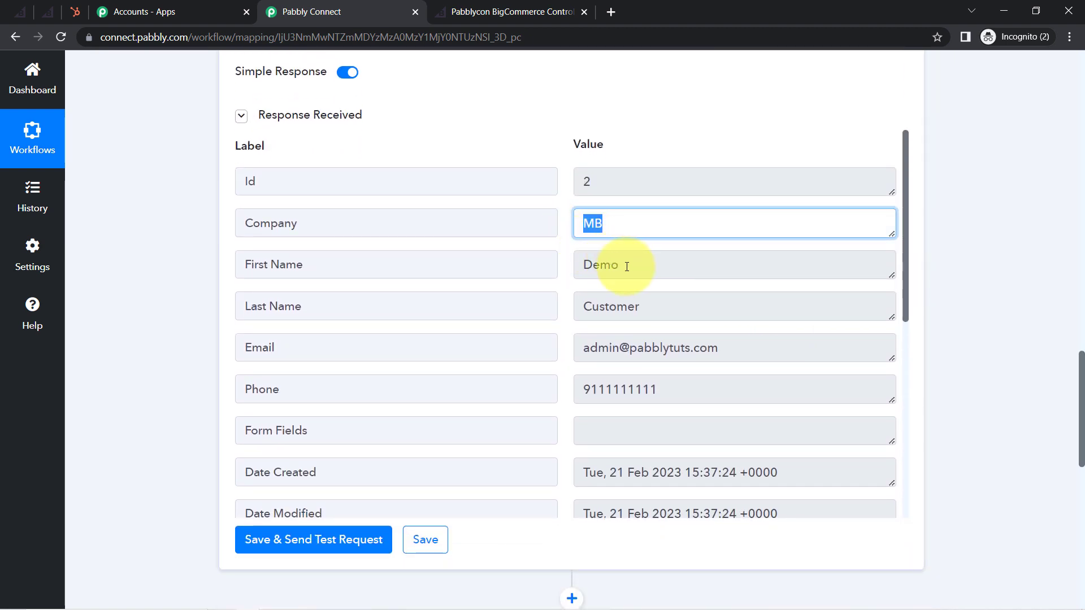
{"action": "left_click_drag", "start_coordinate": [626, 267], "coordinate": [583, 264]}
{"action": "left_click_drag", "start_coordinate": [634, 305], "coordinate": [565, 298]}
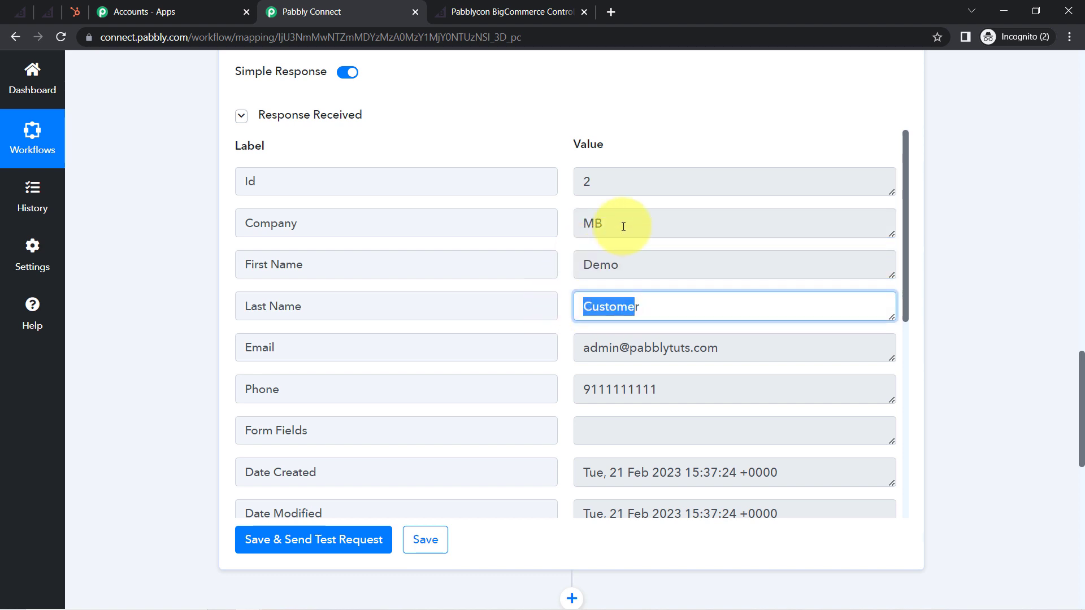
{"action": "left_click_drag", "start_coordinate": [622, 227], "coordinate": [593, 225]}
{"action": "left_click_drag", "start_coordinate": [643, 357], "coordinate": [590, 351]}
{"action": "left_click_drag", "start_coordinate": [643, 388], "coordinate": [577, 387]}
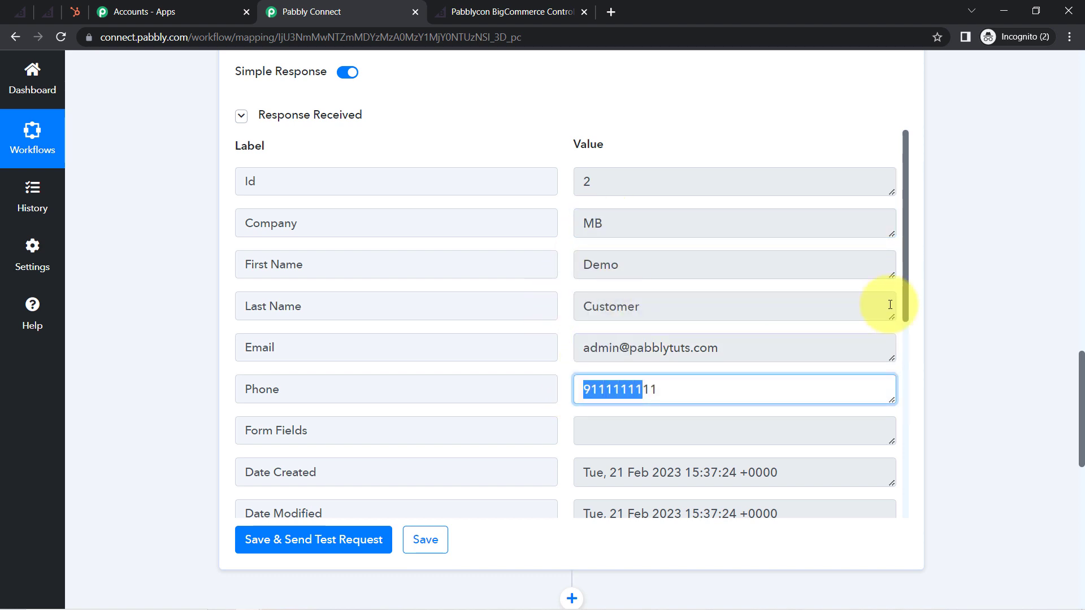
{"action": "left_click_drag", "start_coordinate": [909, 256], "coordinate": [885, 474]}
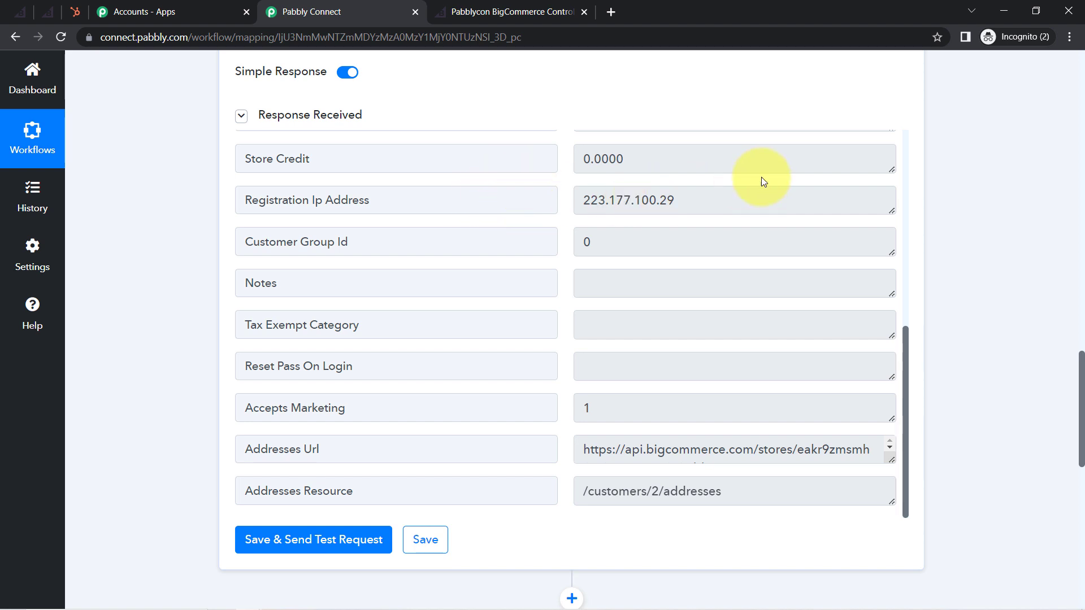
{"action": "left_click_drag", "start_coordinate": [1082, 367], "coordinate": [1058, 21]}
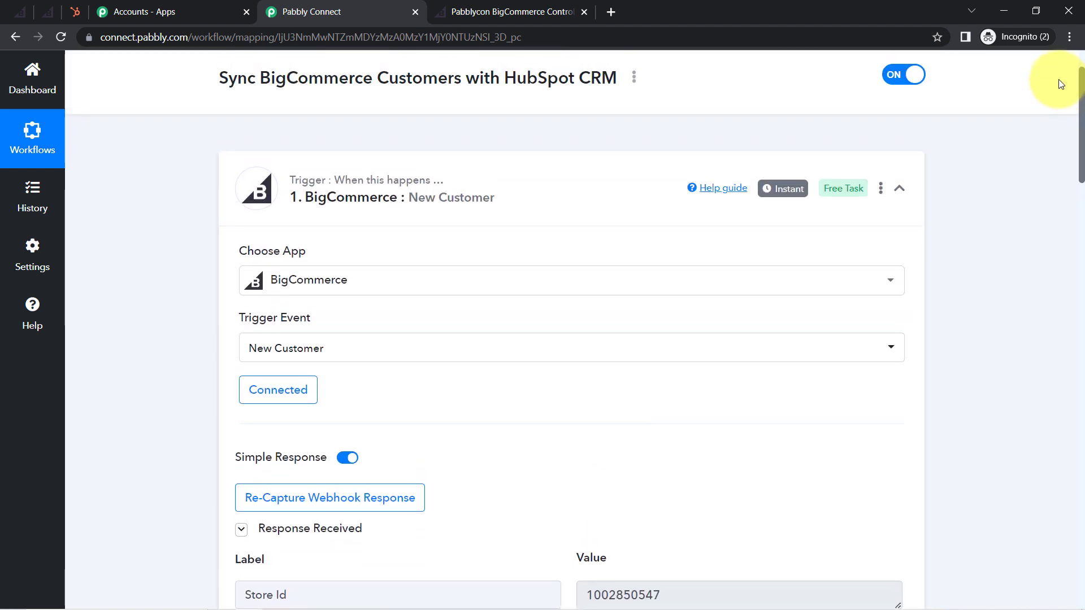
{"action": "mouse_move", "coordinate": [781, 196]}
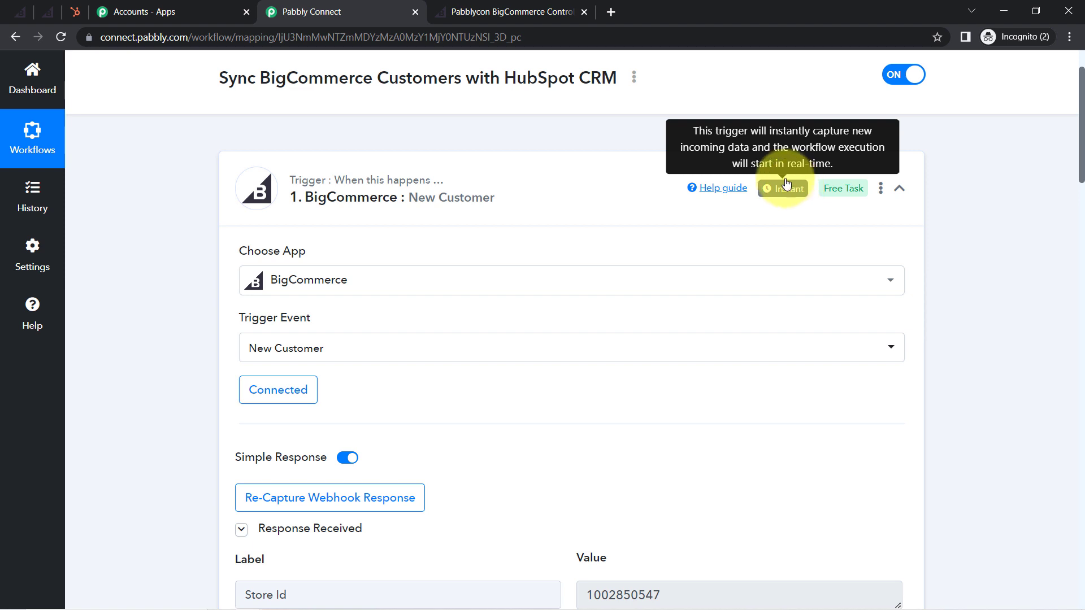
{"action": "mouse_move", "coordinate": [386, 188]}
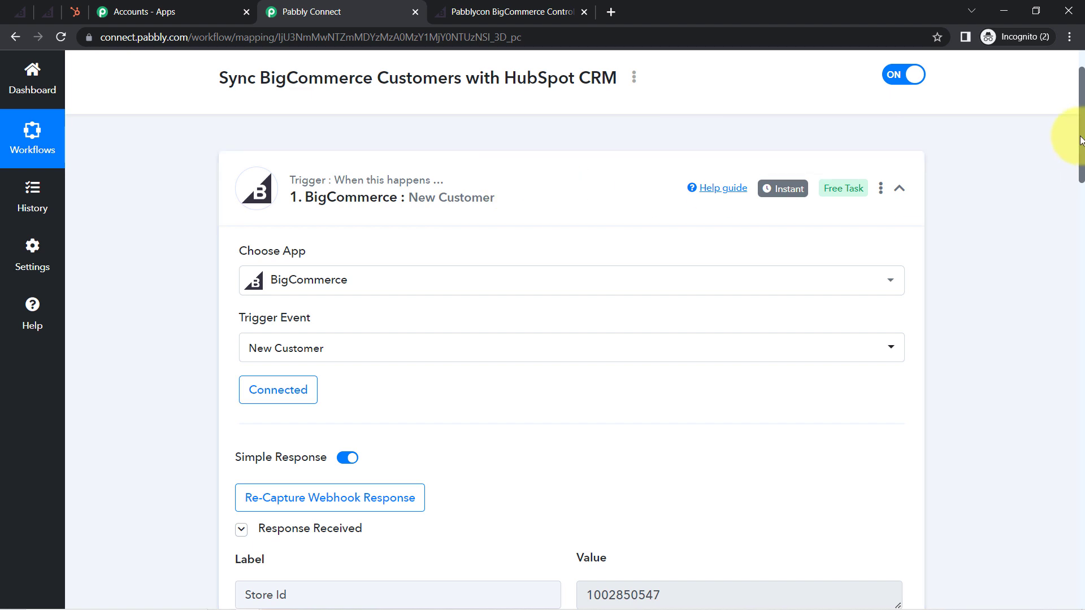
Step: Set the HubSpot CRM action's event to Create a Contact
{"action": "left_click_drag", "start_coordinate": [1080, 140], "coordinate": [1057, 508]}
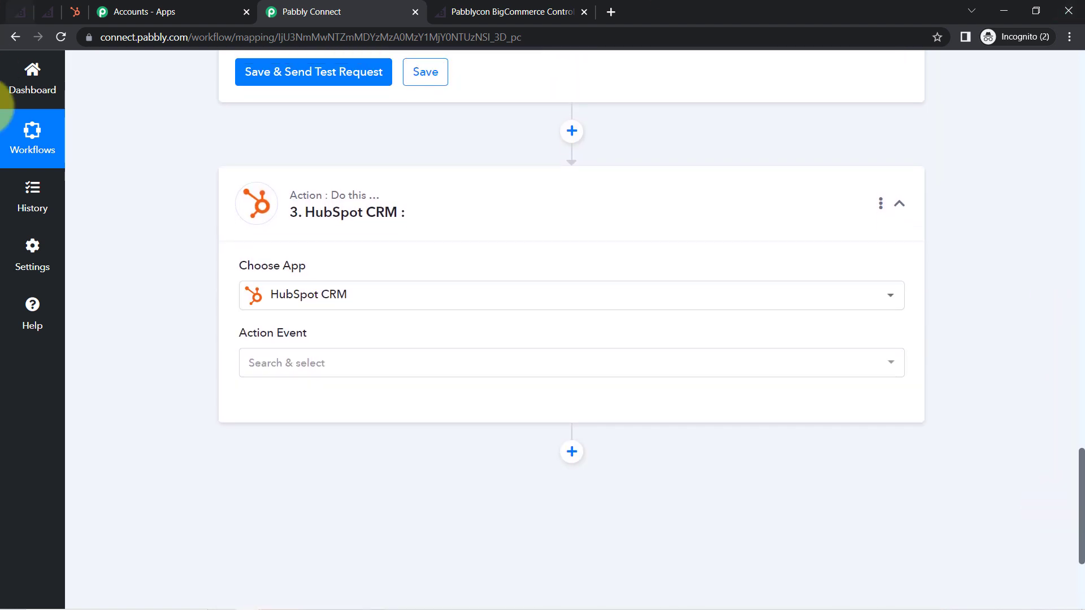
{"action": "left_click", "coordinate": [253, 363]}
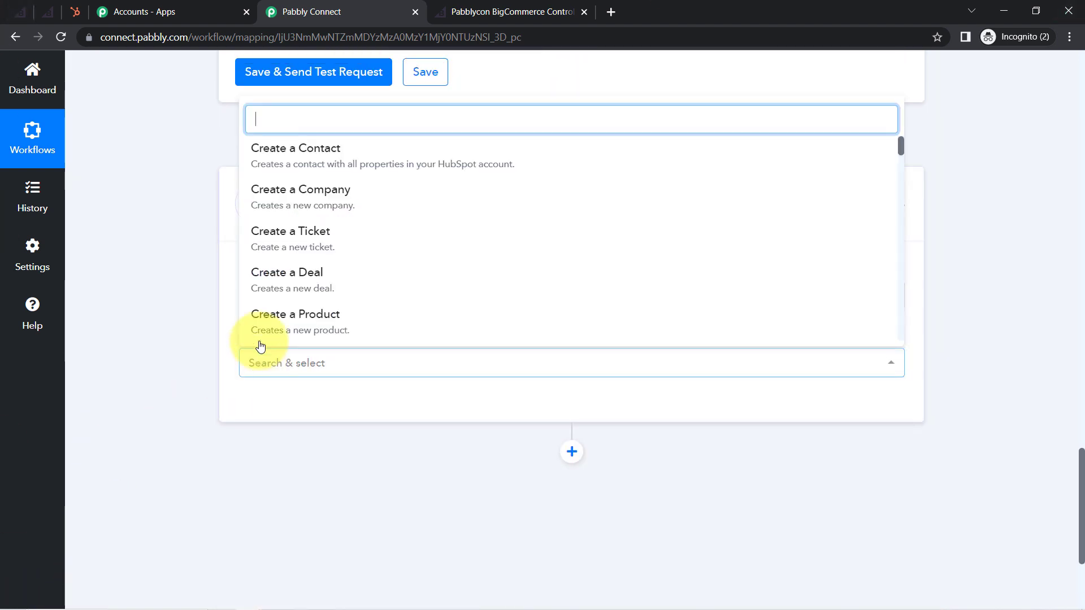
{"action": "left_click", "coordinate": [329, 153]}
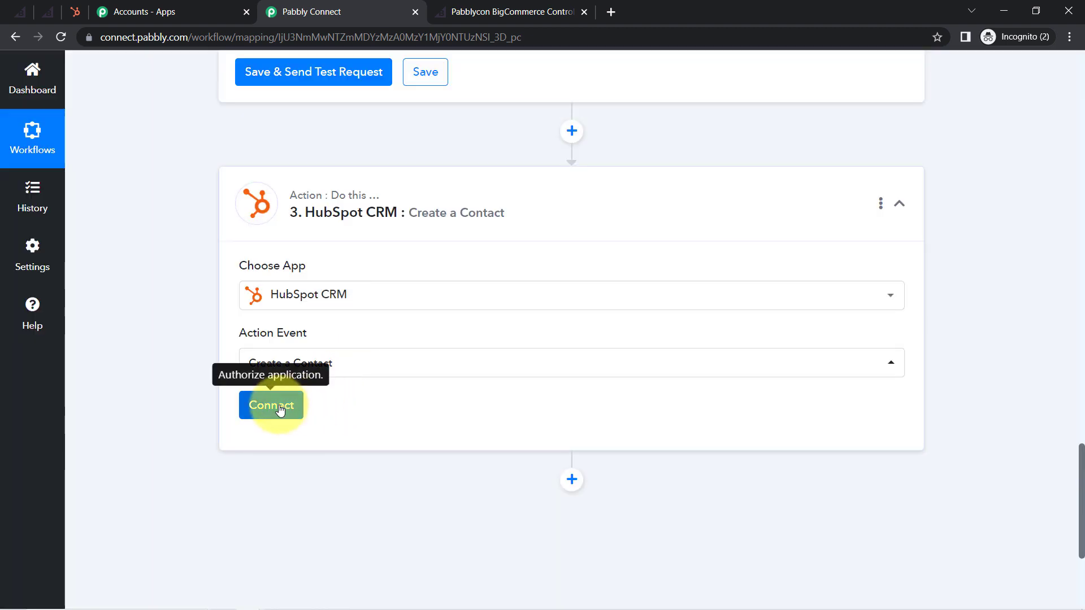
Step: Connect the HubSpot CRM action through a new connection, authorizing Pabbly Connect for the Magnet Brains account
{"action": "left_click", "coordinate": [286, 417]}
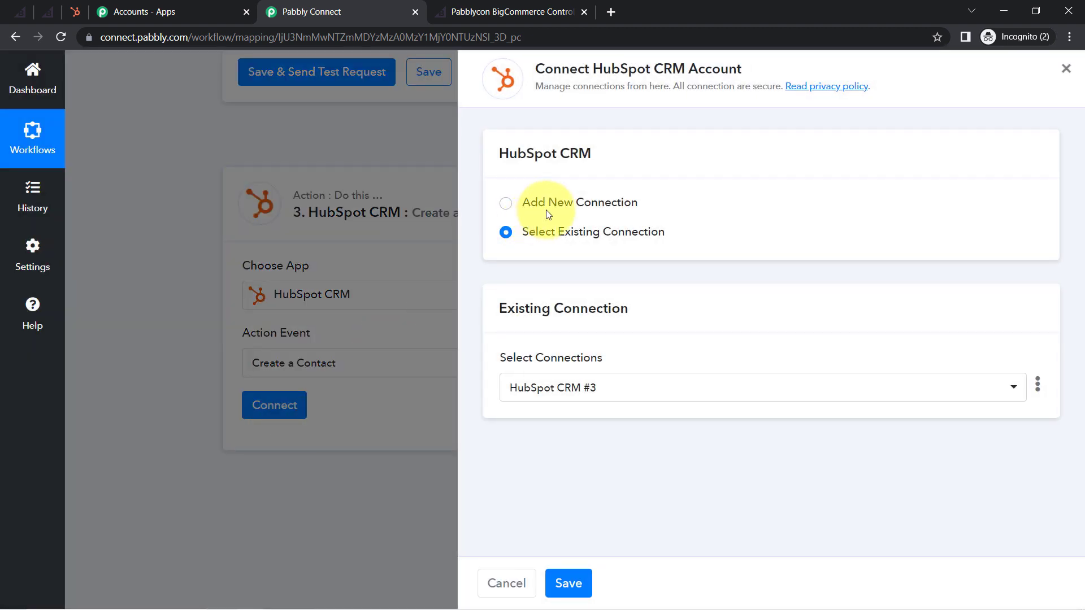
{"action": "left_click", "coordinate": [559, 207]}
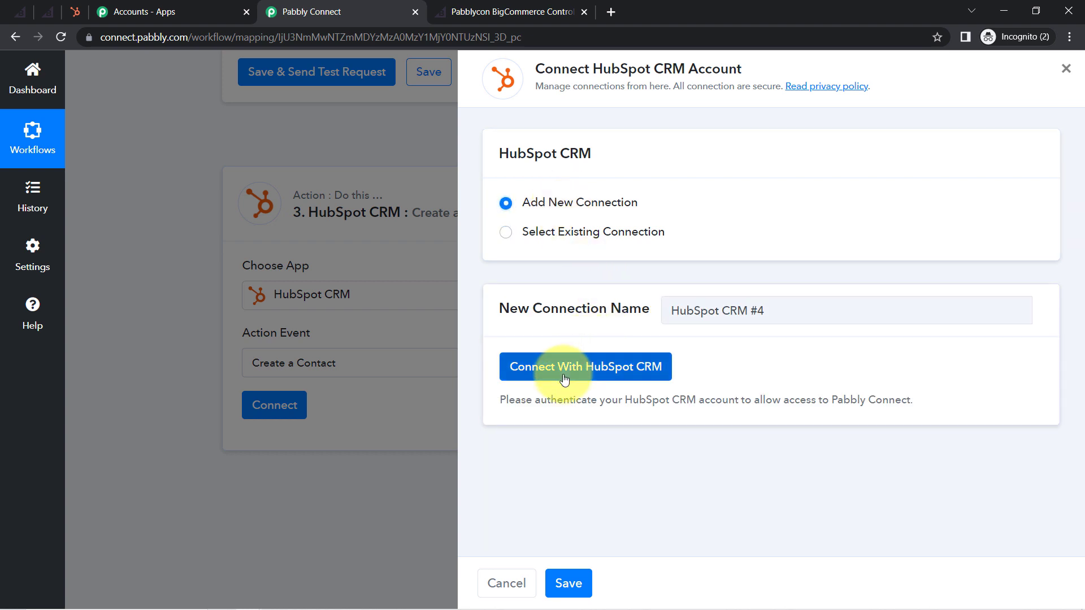
{"action": "left_click", "coordinate": [563, 373]}
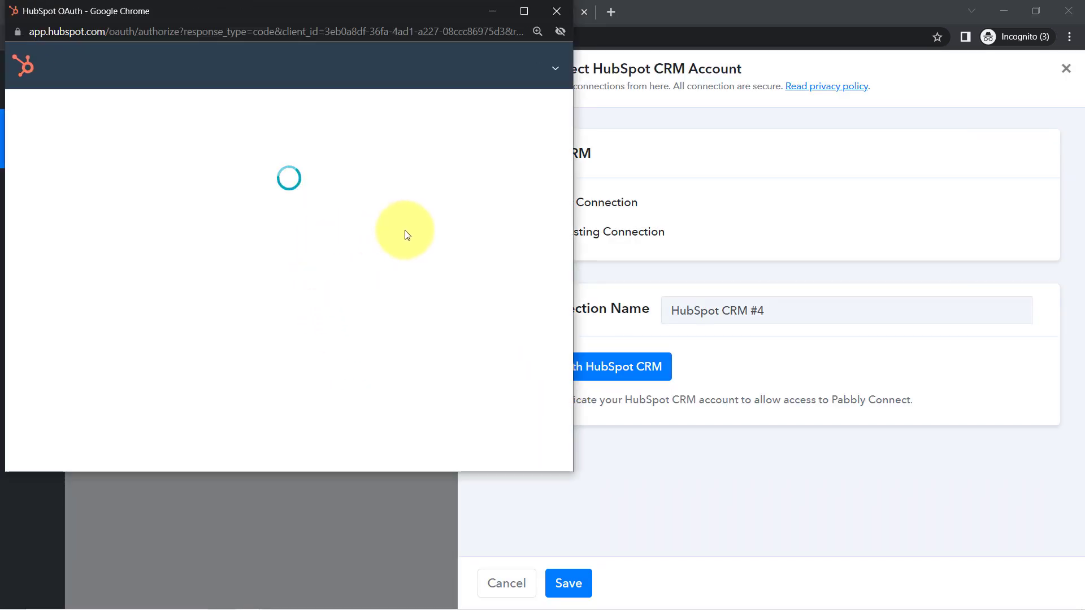
{"action": "left_click_drag", "start_coordinate": [564, 180], "coordinate": [552, 351]}
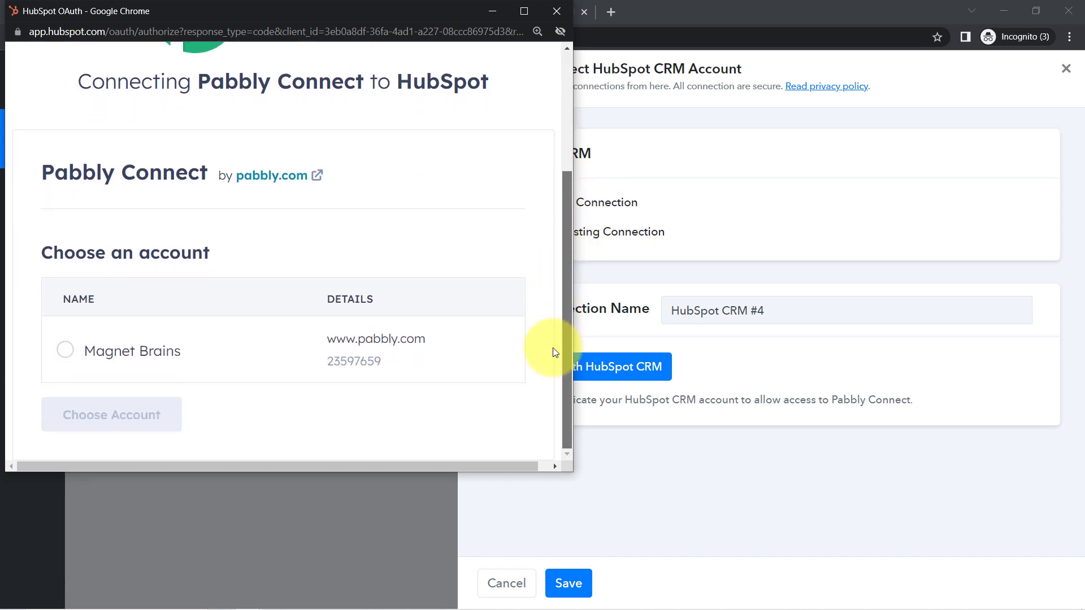
{"action": "left_click", "coordinate": [65, 351]}
{"action": "left_click", "coordinate": [84, 415]}
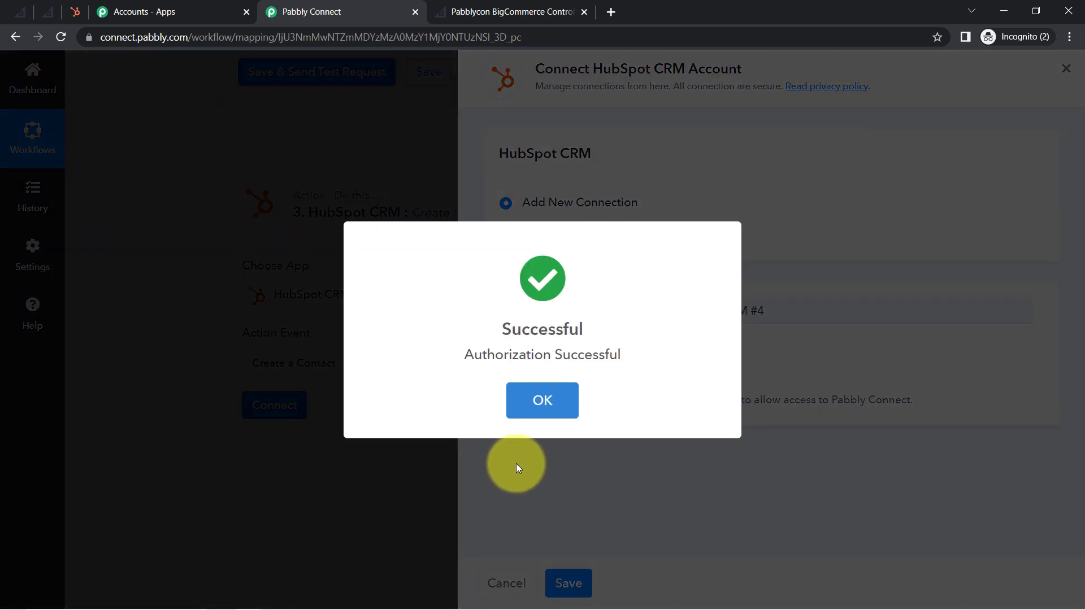
{"action": "left_click", "coordinate": [542, 396]}
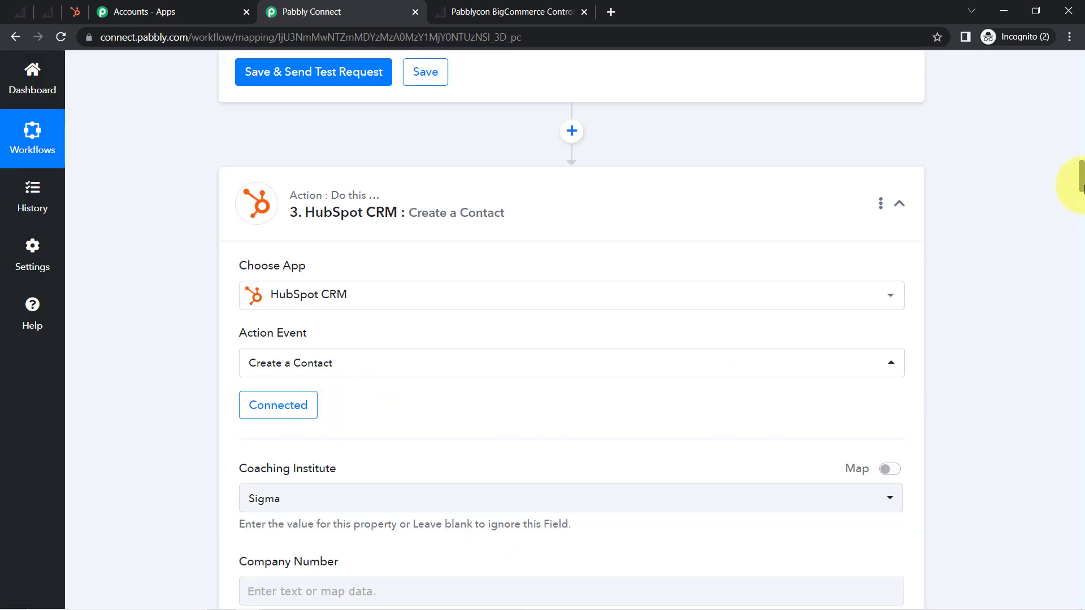
Step: Enable mapping for the Coaching Institute field of the contact and clear its value
{"action": "left_click_drag", "start_coordinate": [1082, 166], "coordinate": [1081, 192]}
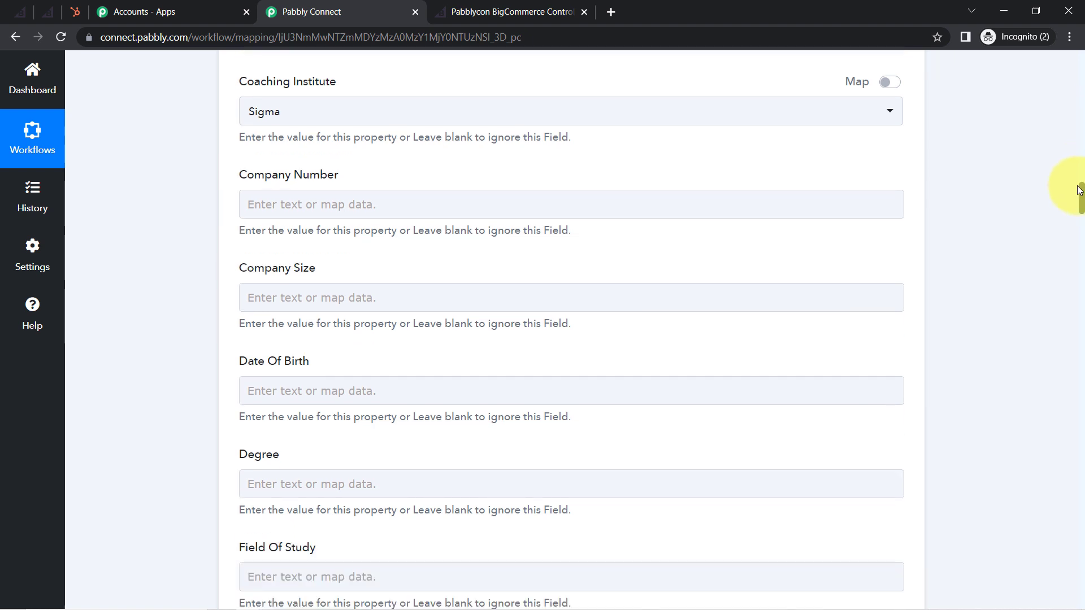
{"action": "left_click_drag", "start_coordinate": [313, 90], "coordinate": [333, 86]}
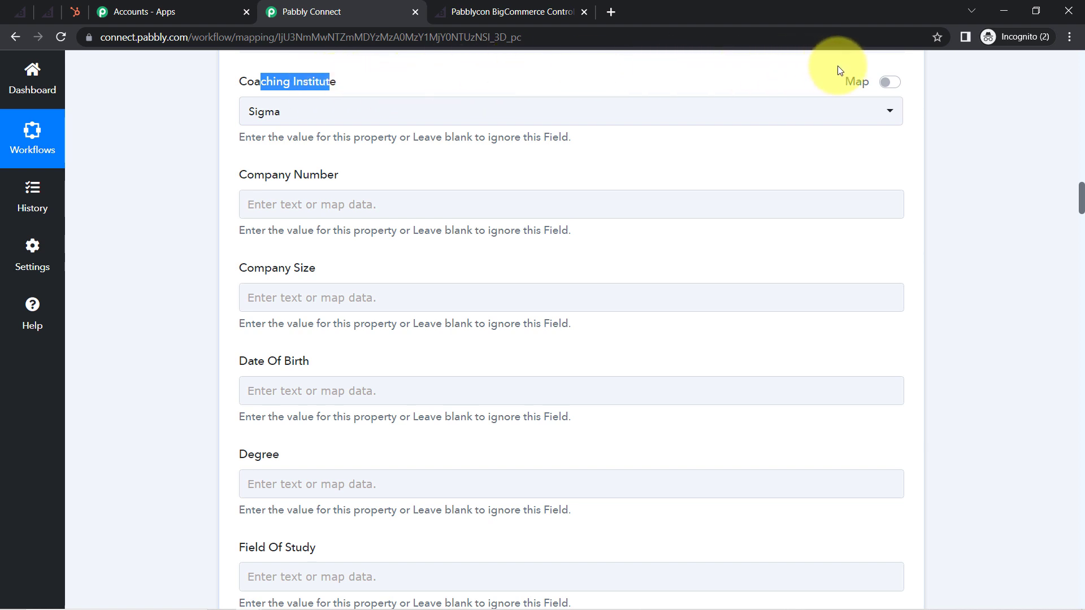
{"action": "left_click", "coordinate": [888, 84]}
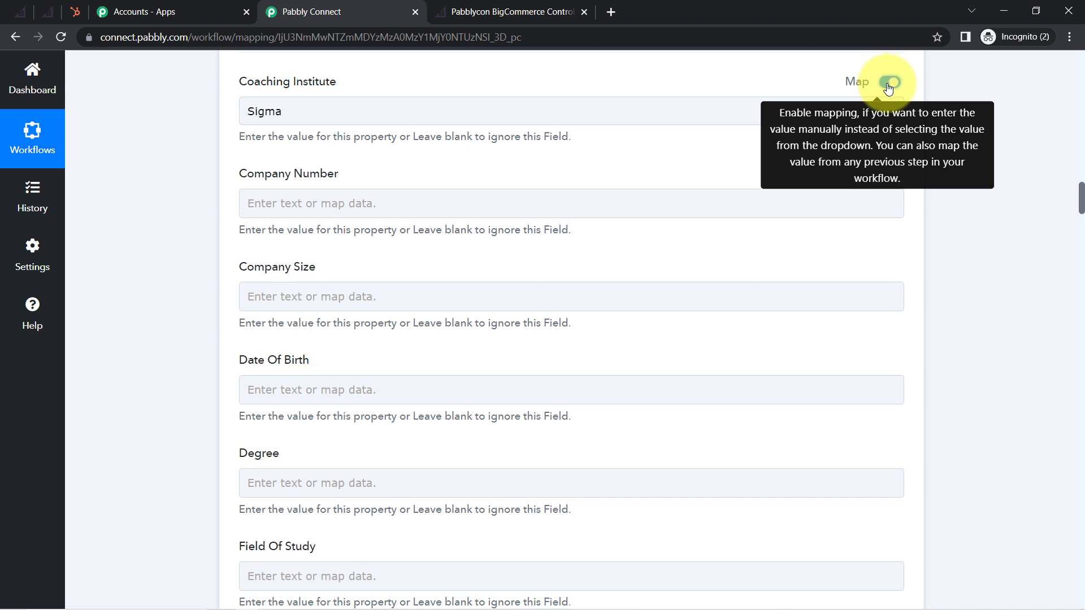
{"action": "left_click", "coordinate": [257, 102]}
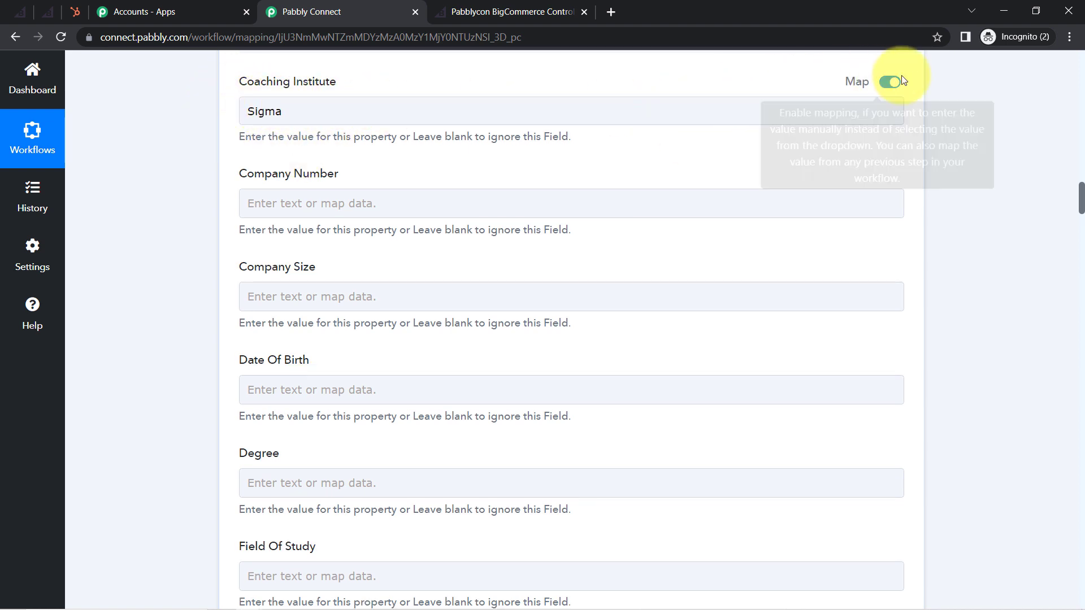
{"action": "double_click", "coordinate": [285, 115]}
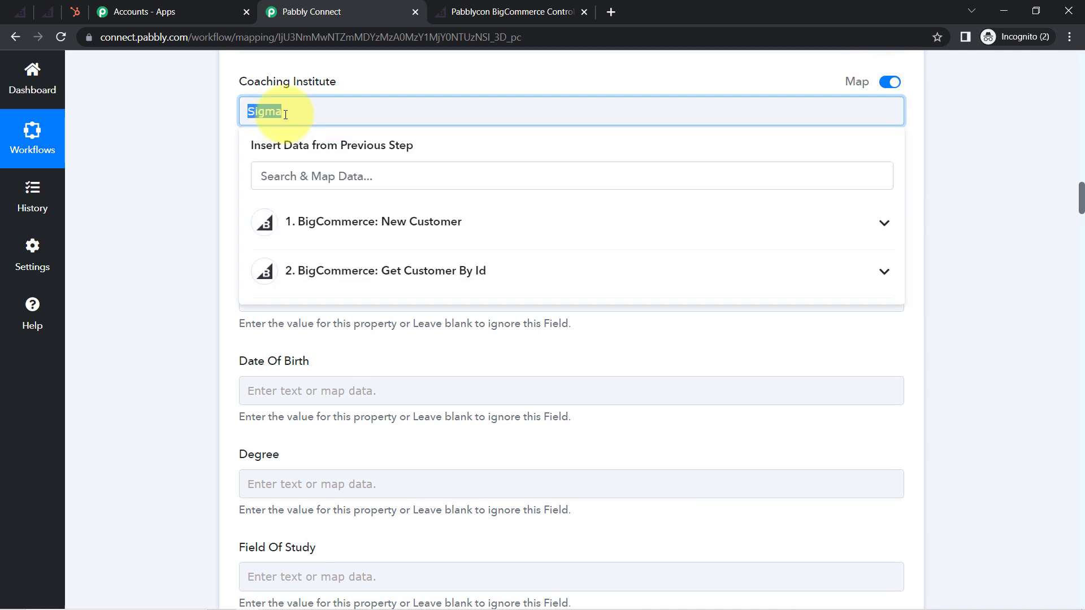
{"action": "left_click", "coordinate": [224, 147]}
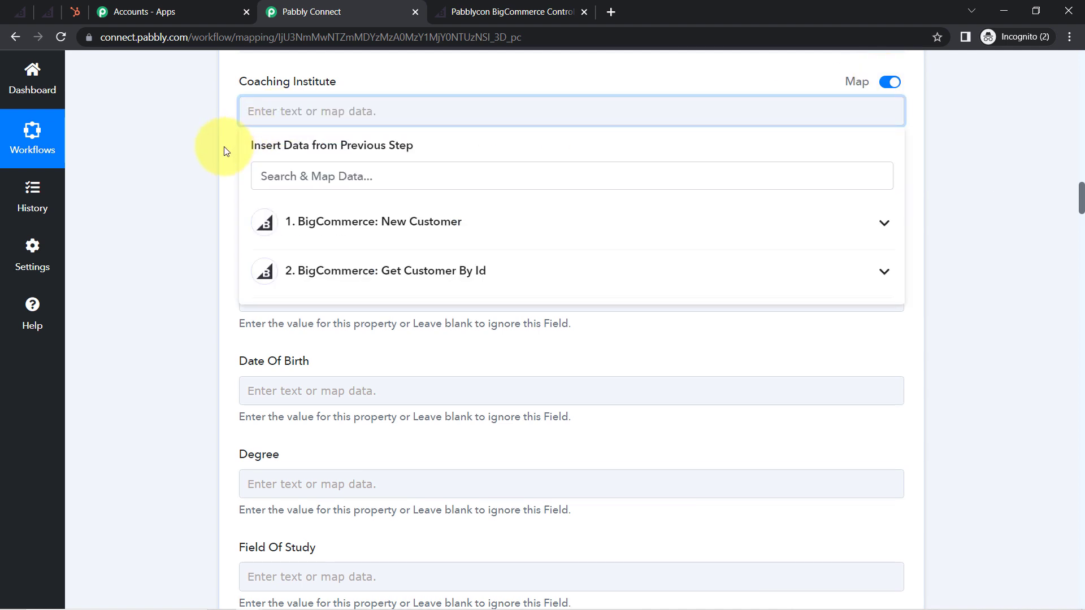
Step: Review the available Create a Contact fields, from Coaching Institute and Company Number through Degree and beyond
{"action": "left_click_drag", "start_coordinate": [236, 82], "coordinate": [278, 125]}
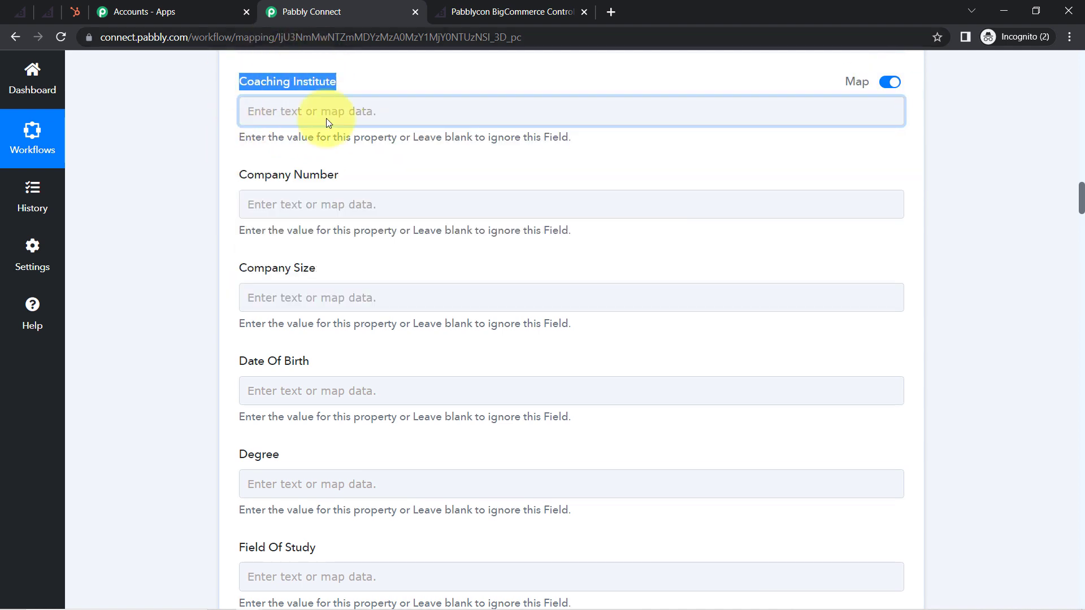
{"action": "left_click", "coordinate": [199, 185]}
{"action": "left_click_drag", "start_coordinate": [254, 174], "coordinate": [271, 192]}
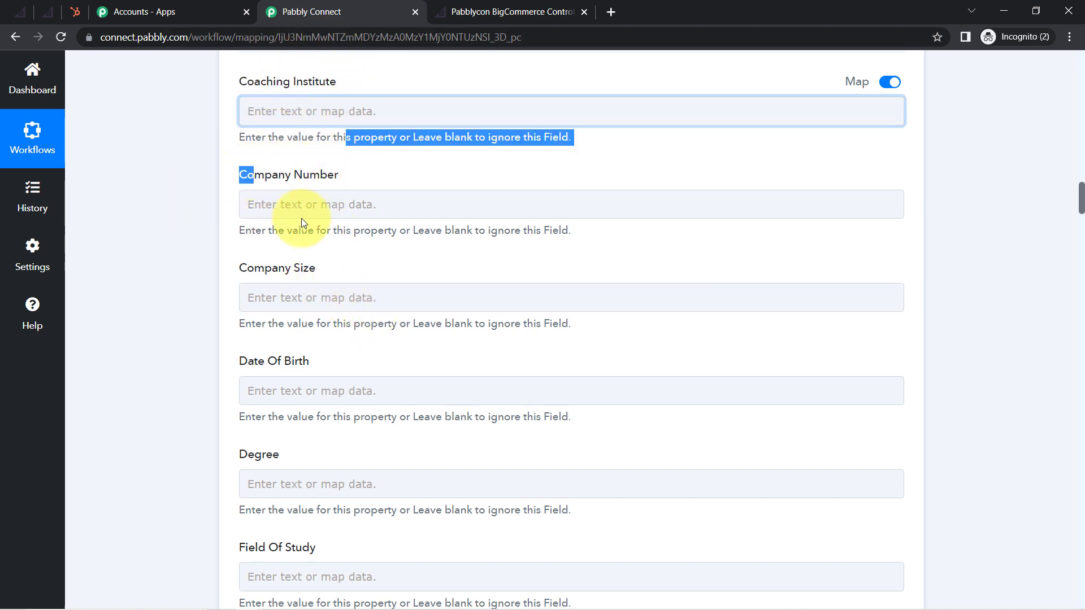
{"action": "mouse_move", "coordinate": [308, 267]}
{"action": "left_mouse_down"}
{"action": "mouse_move", "coordinate": [293, 264]}
{"action": "mouse_move", "coordinate": [302, 280]}
{"action": "left_mouse_up"}
{"action": "left_click_drag", "start_coordinate": [262, 349], "coordinate": [312, 357]}
{"action": "left_click", "coordinate": [257, 456]}
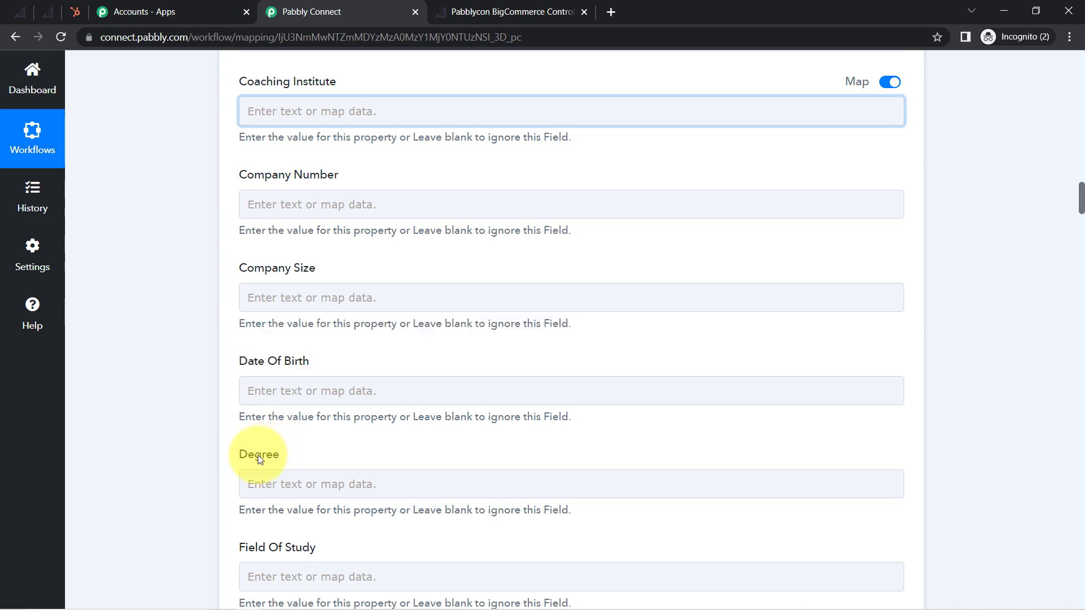
{"action": "left_click_drag", "start_coordinate": [1080, 205], "coordinate": [1063, 248]}
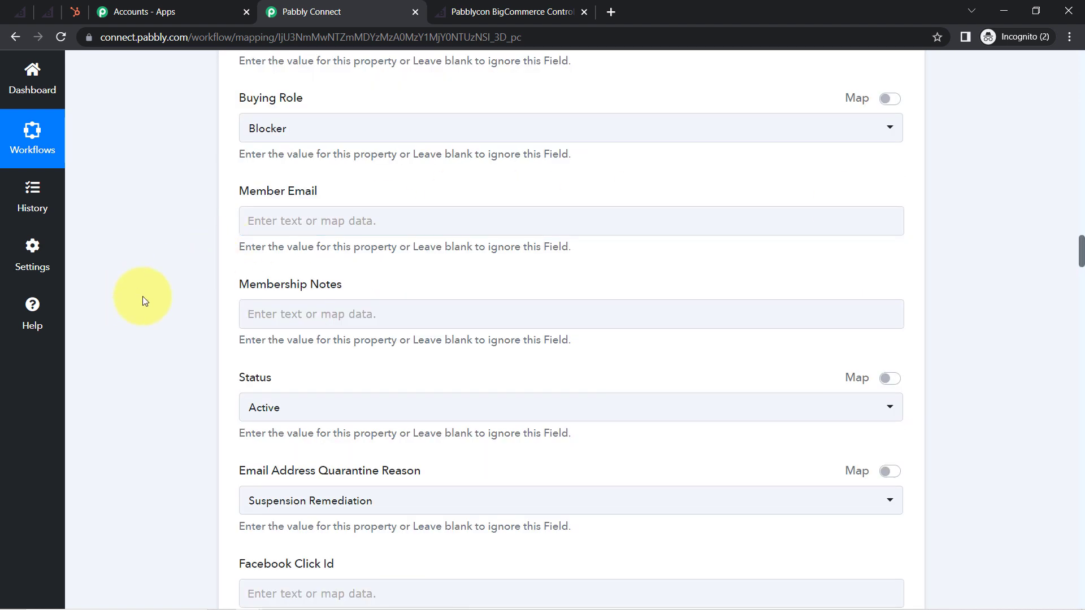
Step: Map the contact's Email field to the Email value from the BigCommerce Get Customer By Id step
{"action": "key", "text": "ctrl+f"}
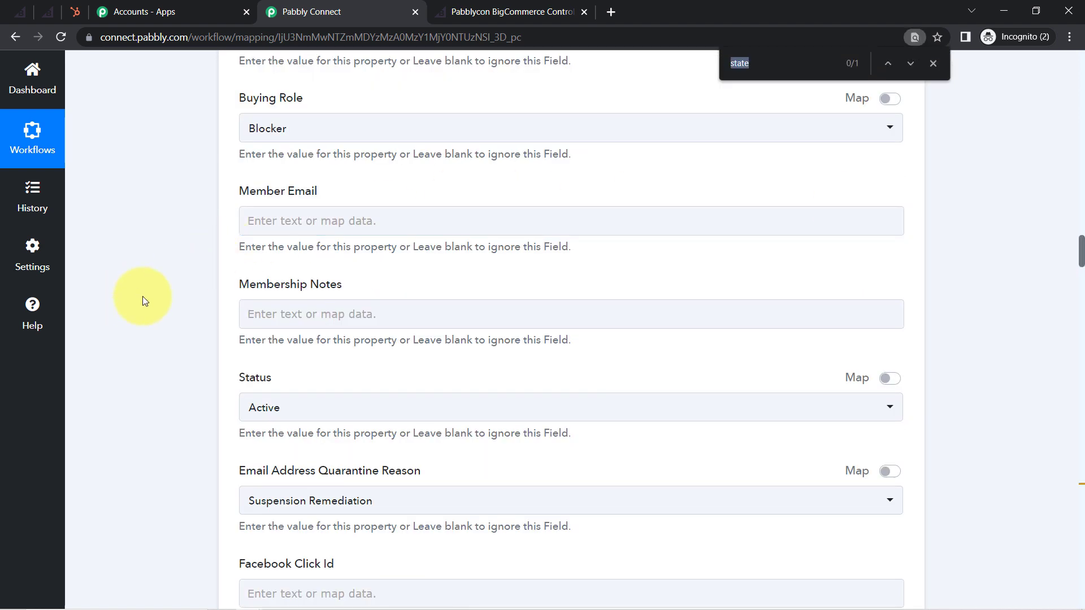
{"action": "key", "text": "Return"}
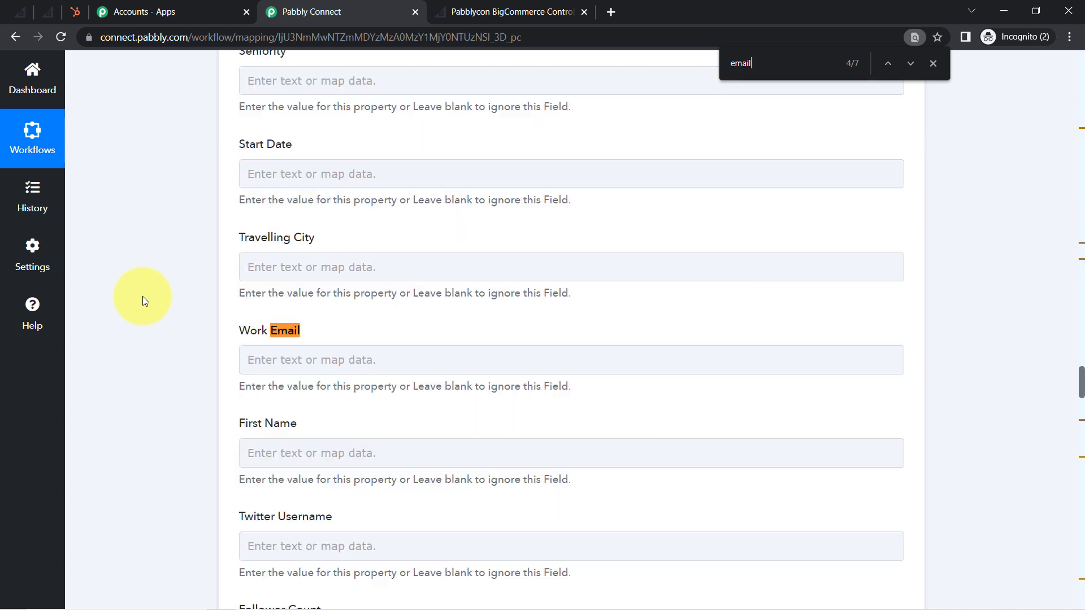
{"action": "key", "text": "Return"}
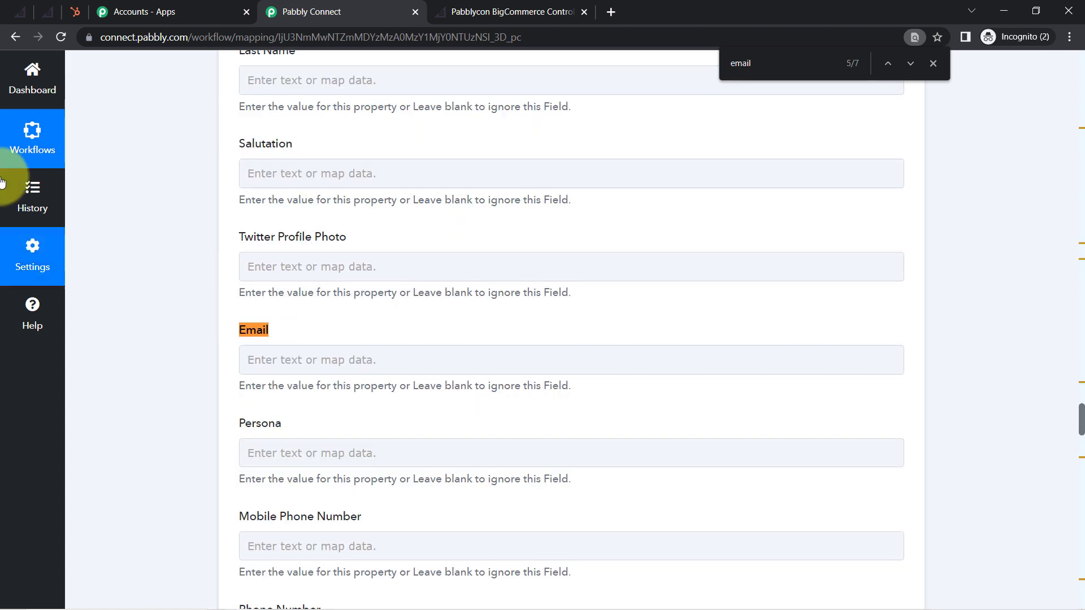
{"action": "left_click", "coordinate": [271, 359]}
{"action": "left_click_drag", "start_coordinate": [1080, 406], "coordinate": [1078, 428]}
{"action": "left_click", "coordinate": [387, 195]}
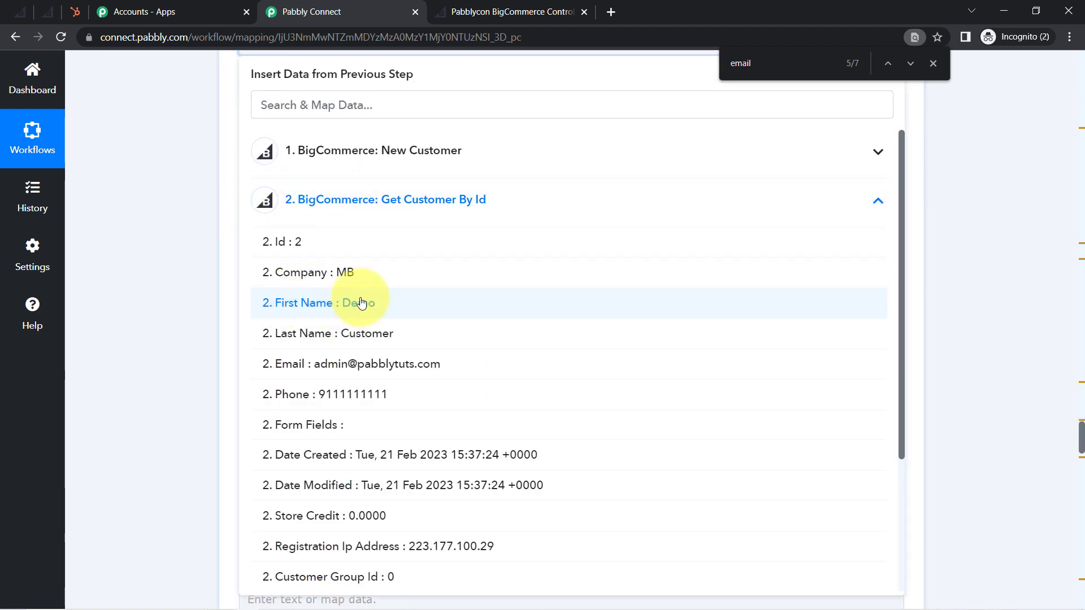
{"action": "left_click", "coordinate": [328, 366]}
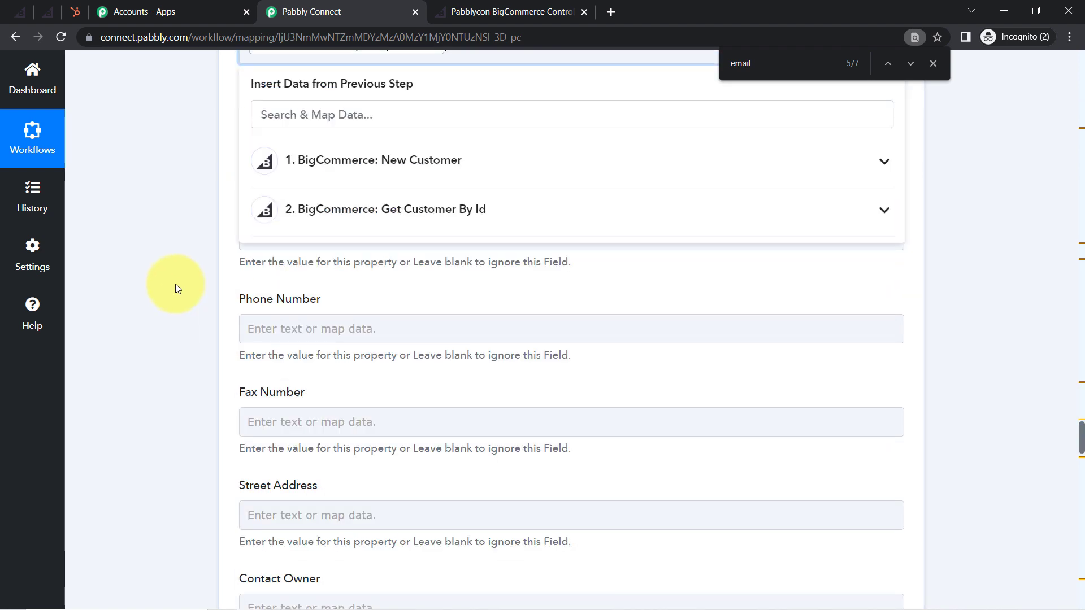
{"action": "scroll", "coordinate": [1080, 446], "scroll_direction": "up", "scroll_amount": 3}
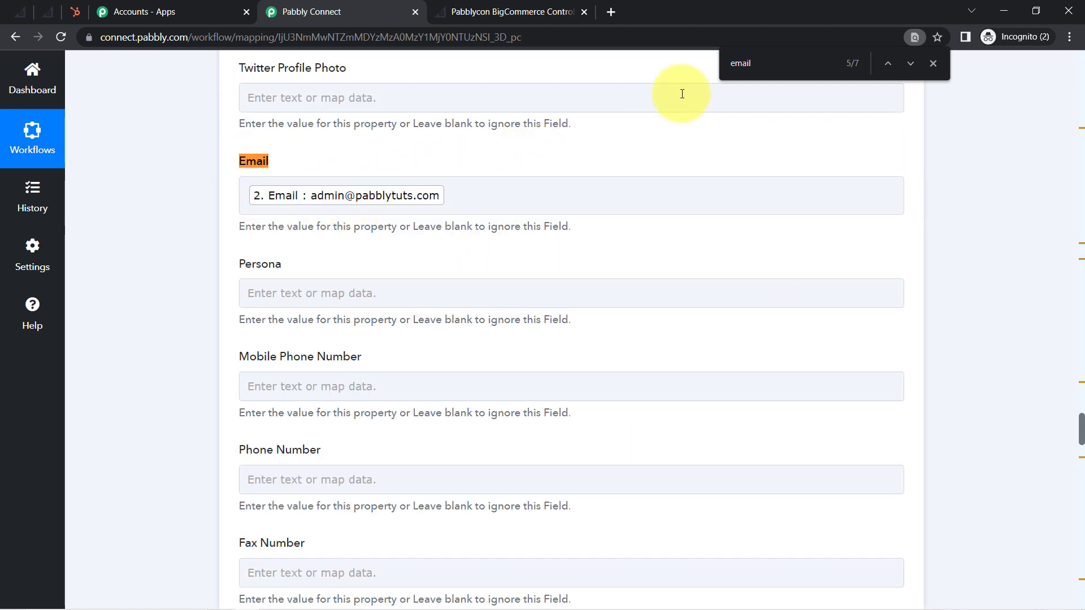
Step: Find the contact's First Name field and map it to First Name from the Get Customer By Id step
{"action": "left_click", "coordinate": [745, 64]}
{"action": "type", "text": "name"}
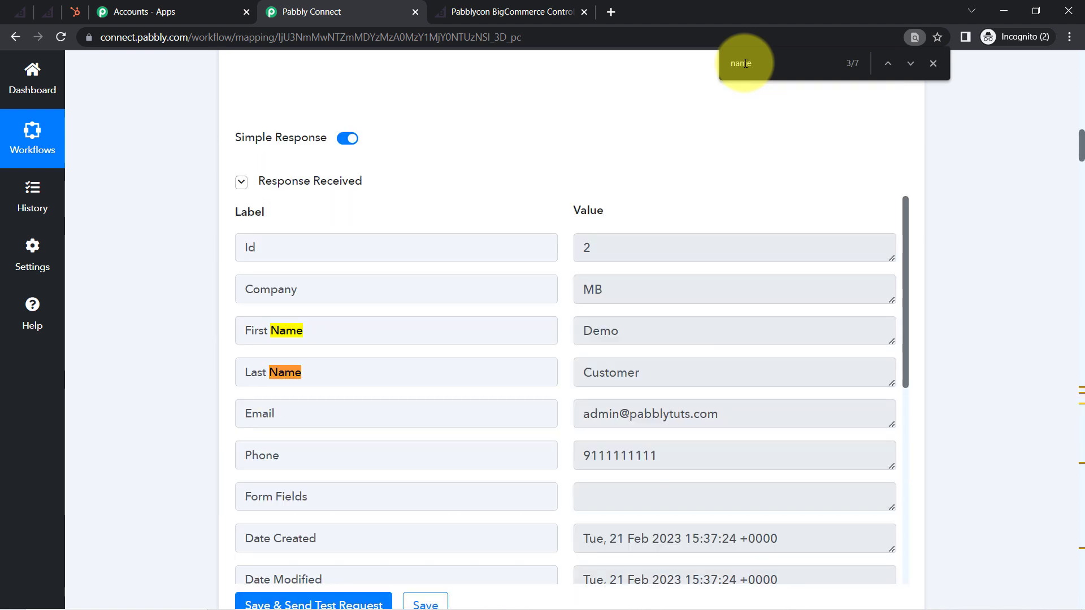
{"action": "key", "text": "Return"}
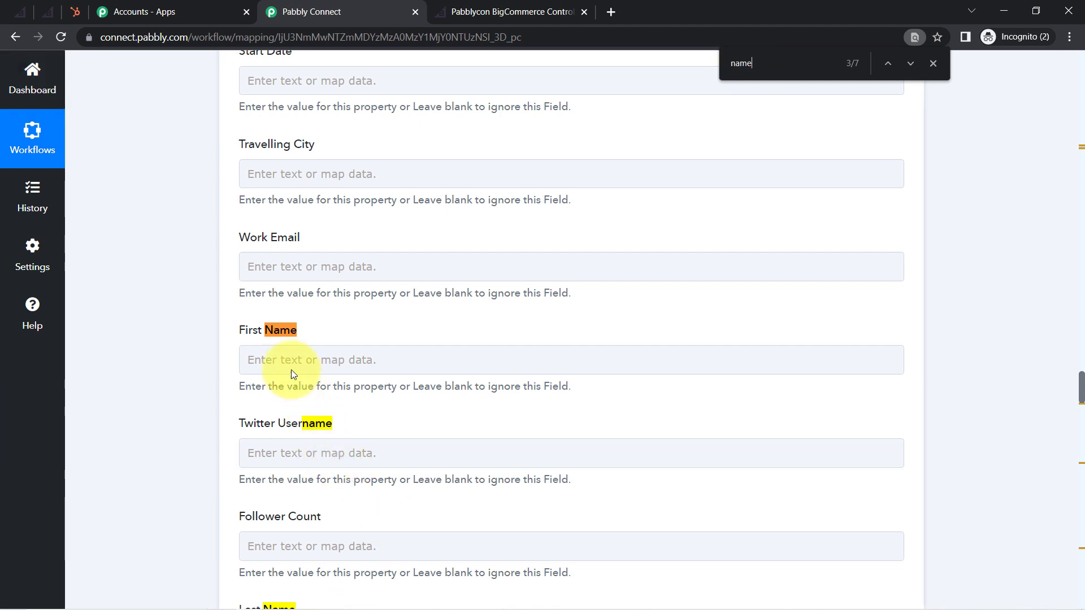
{"action": "left_click", "coordinate": [256, 360]}
{"action": "left_click", "coordinate": [291, 428]}
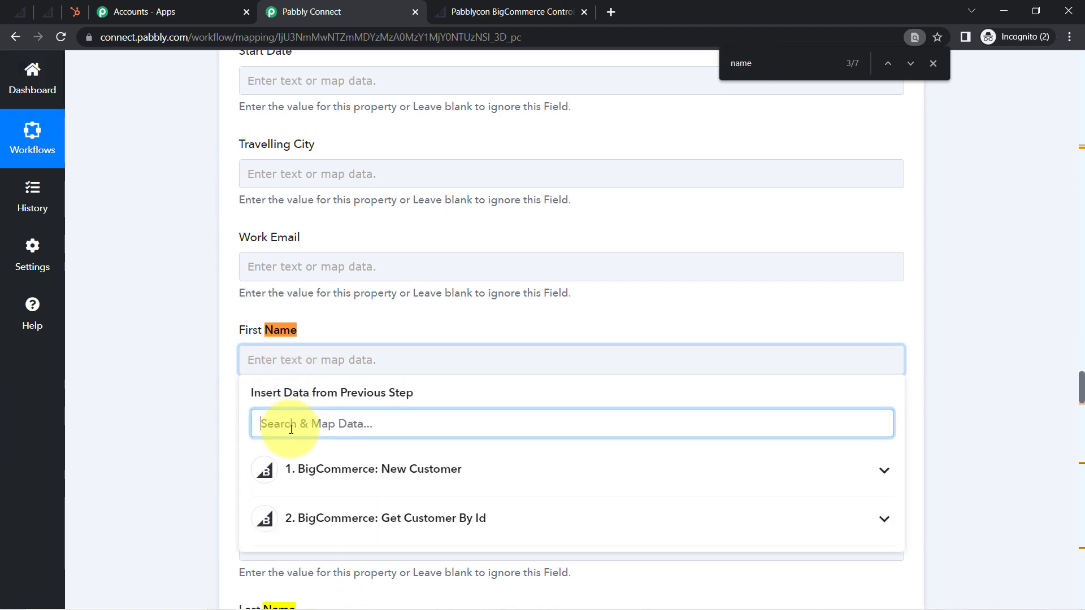
{"action": "type", "text": "nam"}
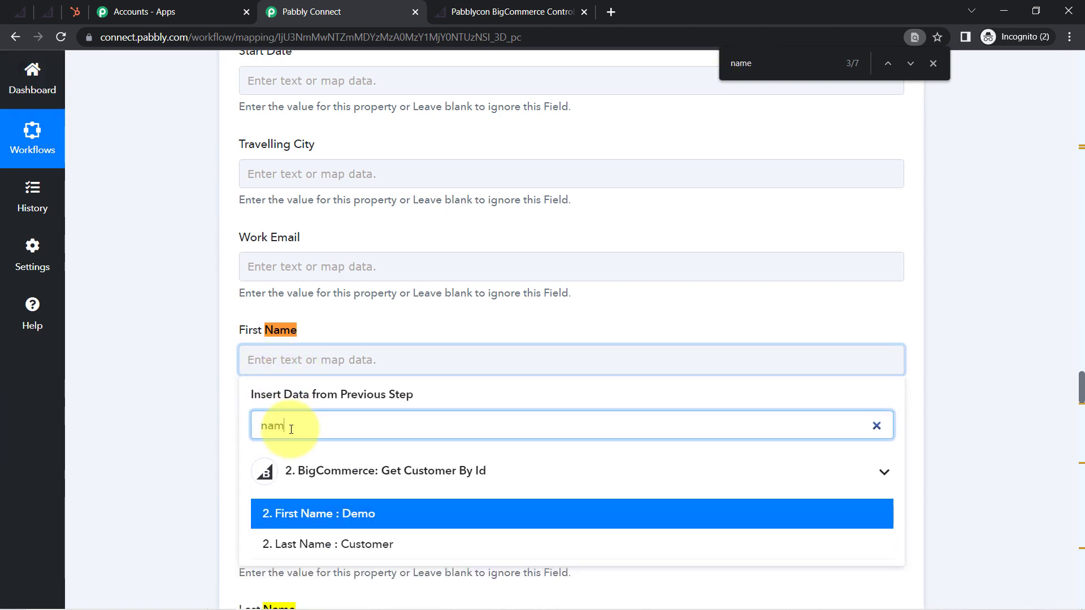
{"action": "left_click", "coordinate": [321, 519]}
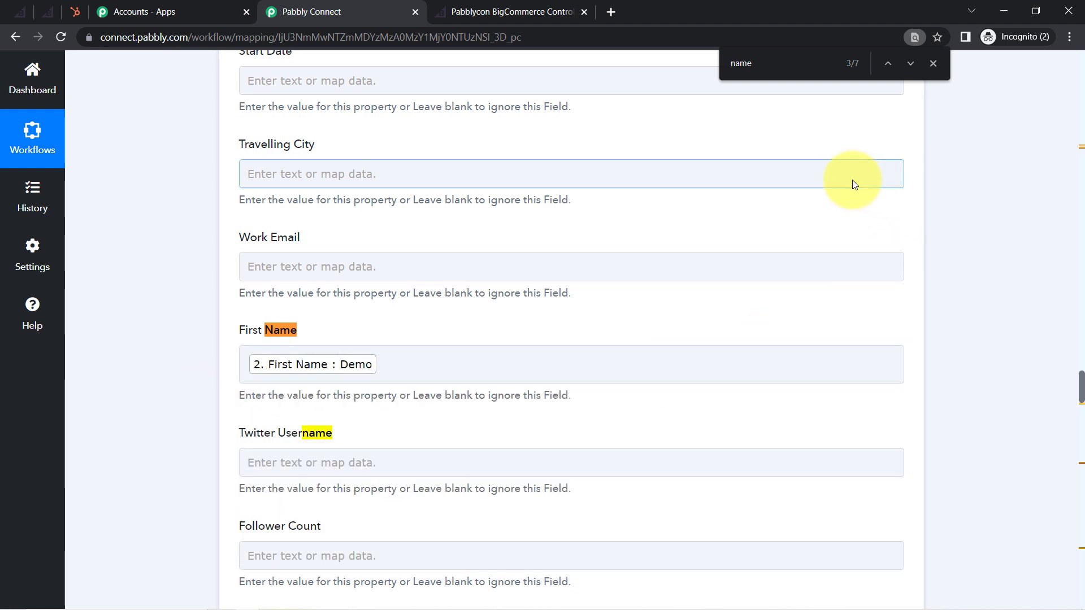
Step: Find the contact's Last Name field and map it to the Data Type value from the BigCommerce New Customer step
{"action": "left_click", "coordinate": [764, 63]}
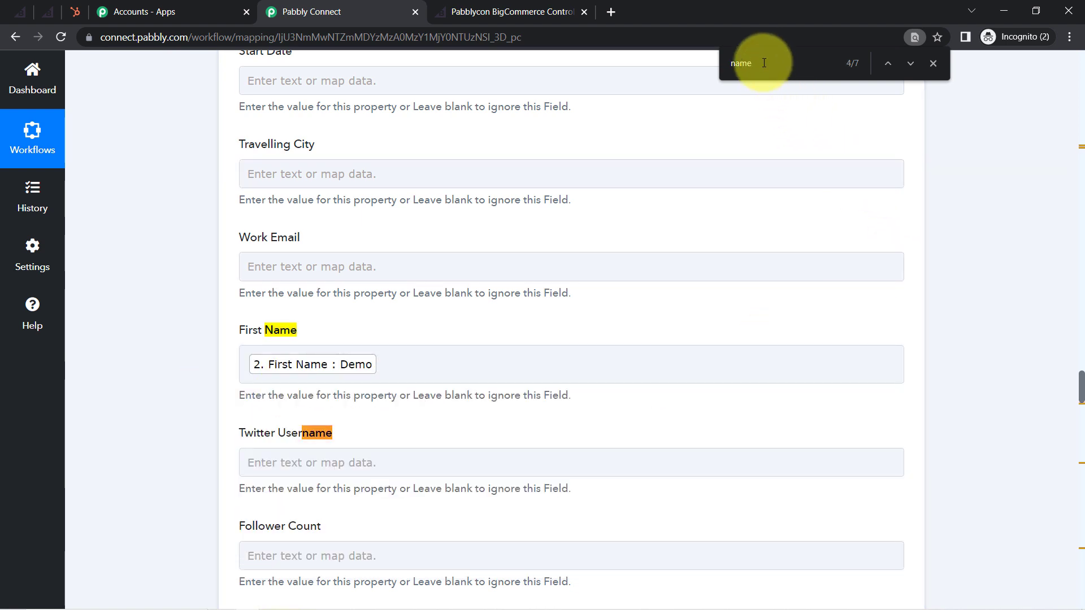
{"action": "key", "text": "Return"}
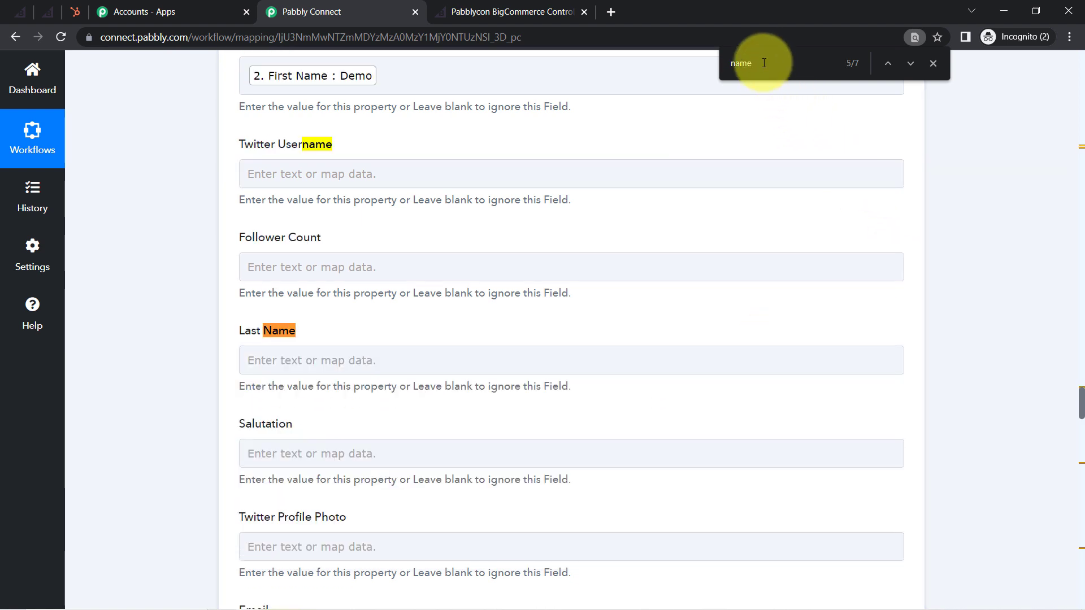
{"action": "left_click", "coordinate": [250, 360]}
{"action": "left_click", "coordinate": [272, 423]}
{"action": "type", "text": "cu"}
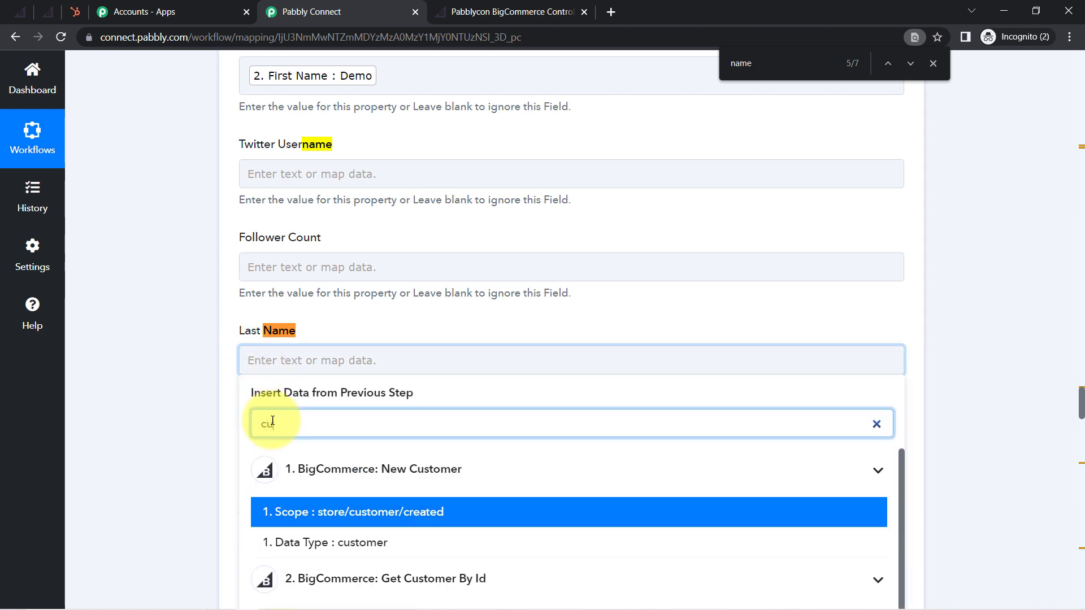
{"action": "left_click", "coordinate": [310, 542]}
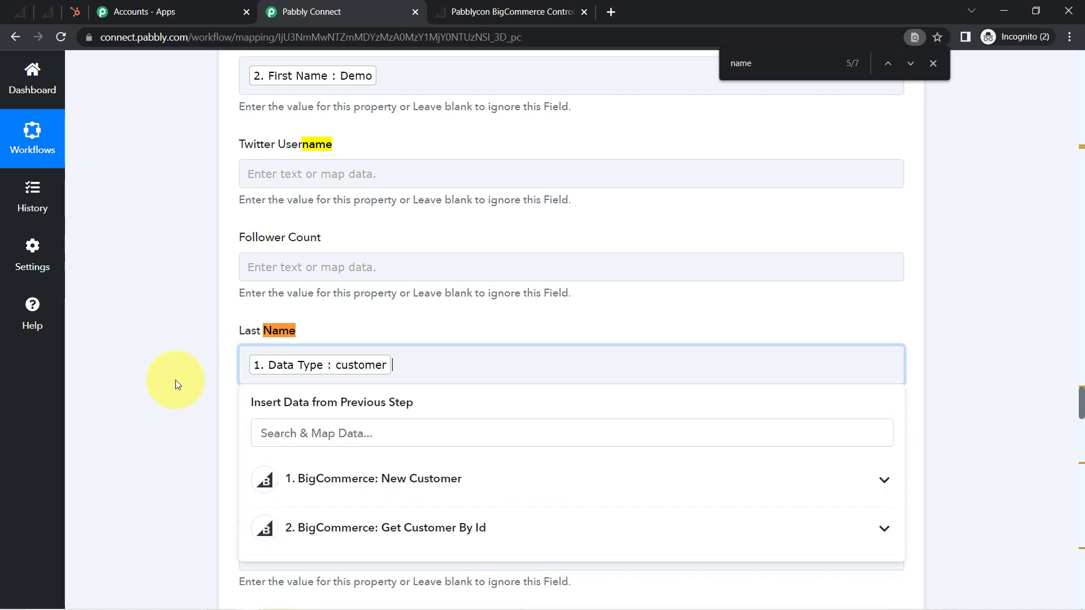
{"action": "left_click", "coordinate": [177, 375]}
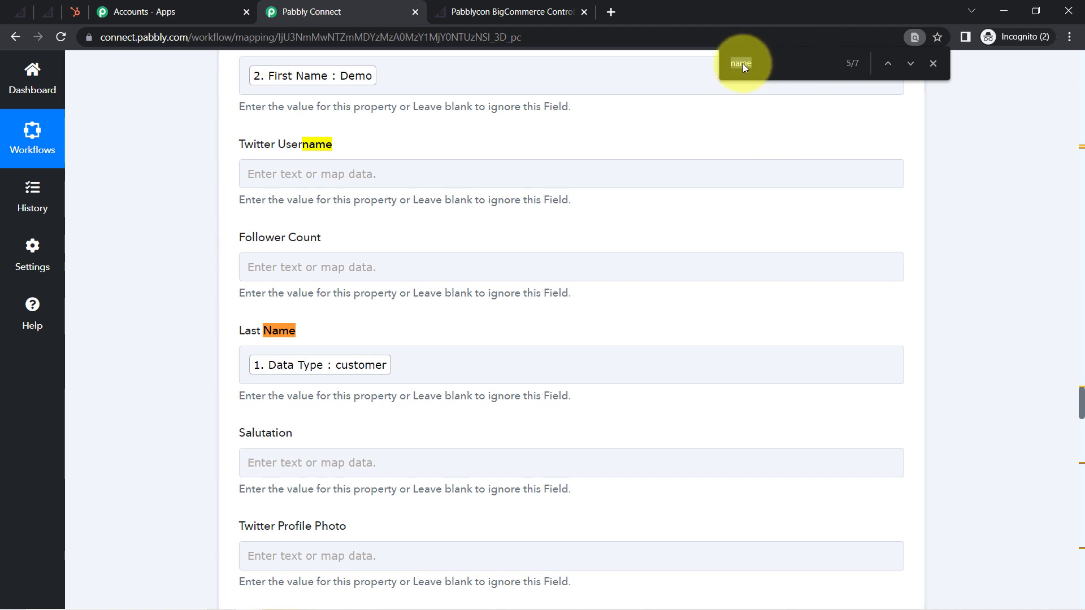
Step: Find the contact's Phone Number field and map it to Phone from the Get Customer By Id step
{"action": "key", "text": "BackSpace"}
{"action": "type", "text": "nu"}
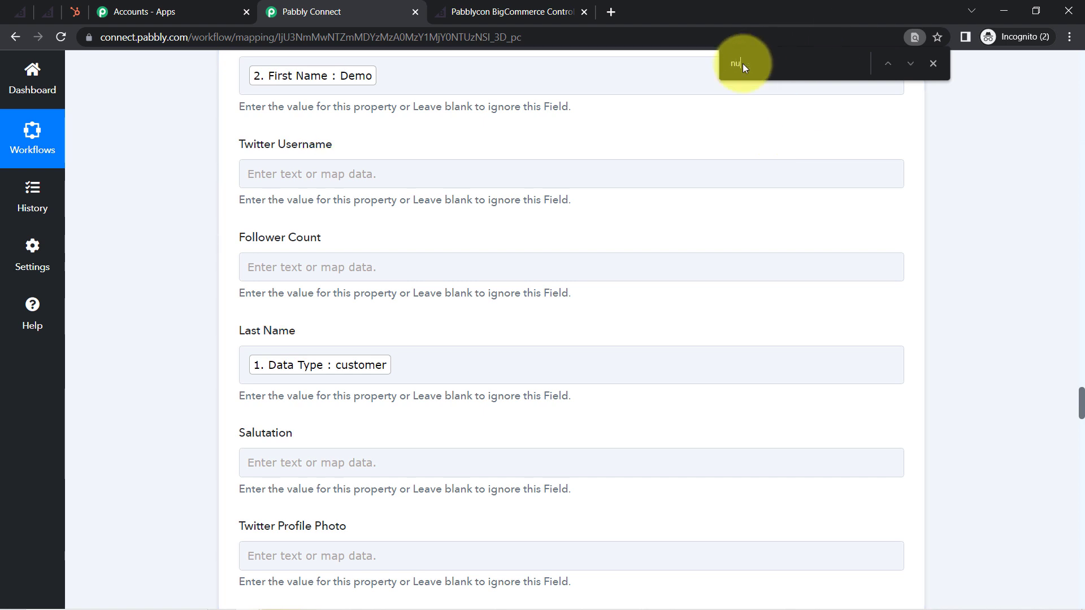
{"action": "type", "text": "mber"}
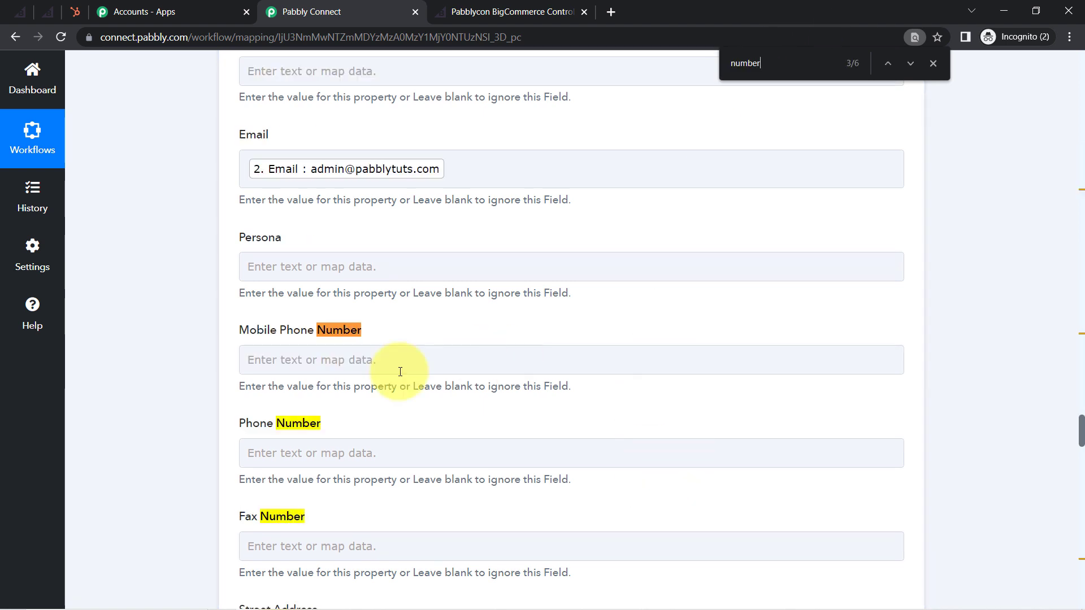
{"action": "left_click", "coordinate": [249, 452]}
{"action": "left_click", "coordinate": [273, 525]}
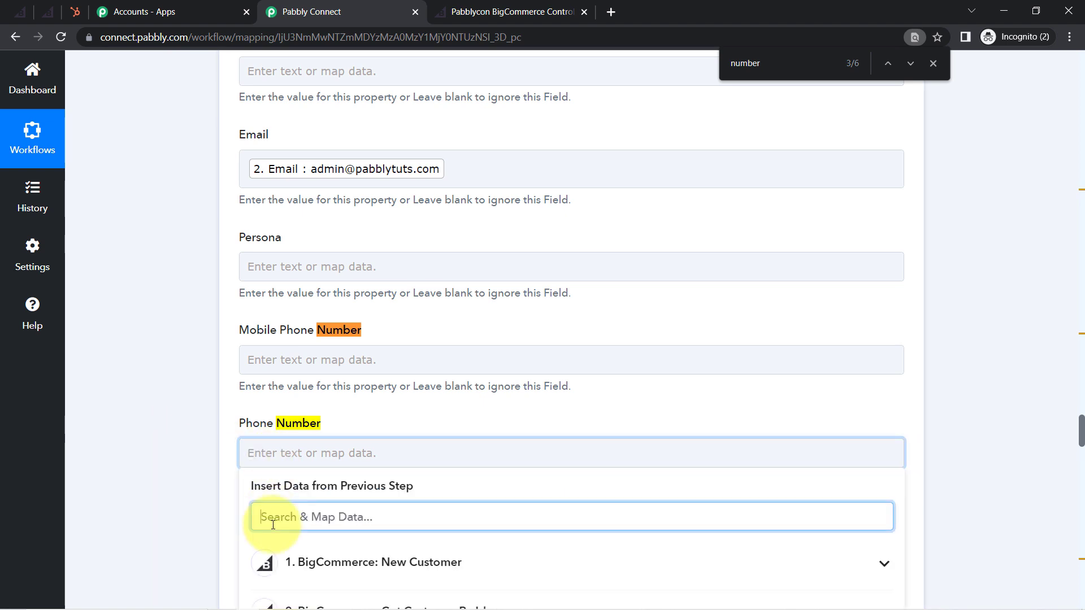
{"action": "type", "text": "91"}
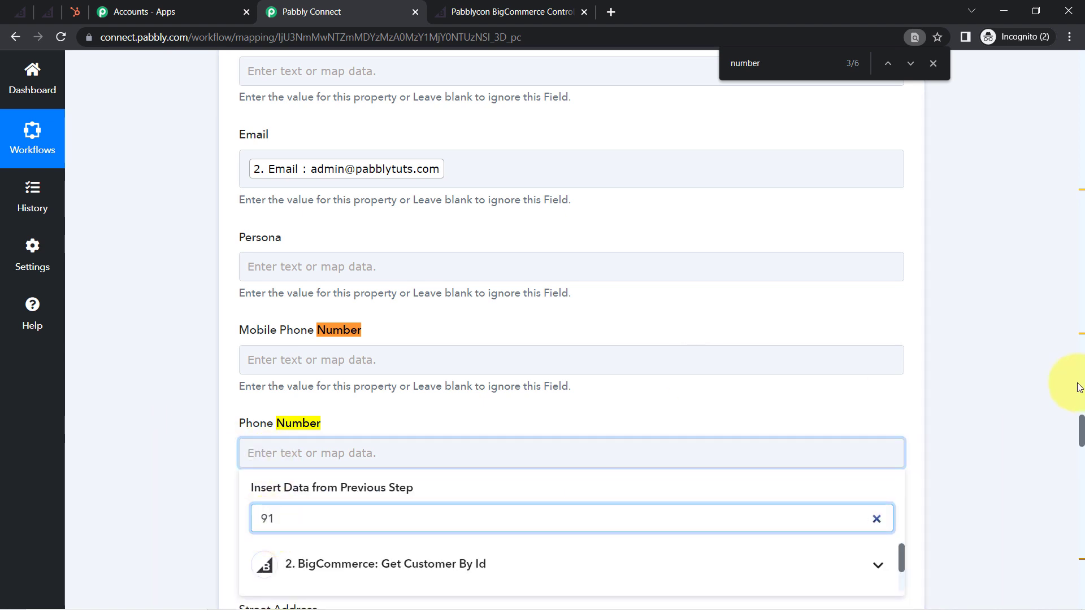
{"action": "scroll", "coordinate": [1082, 427], "scroll_direction": "down", "scroll_amount": 4}
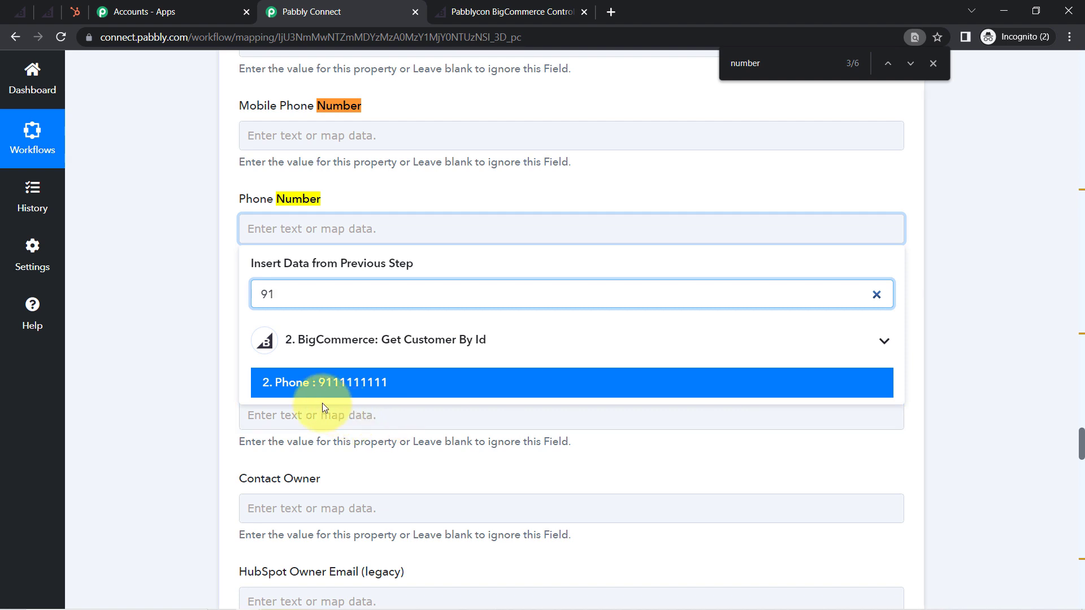
{"action": "left_click", "coordinate": [308, 394]}
{"action": "left_click", "coordinate": [186, 373]}
Step: Find the contact's Company Name field and map it to Company from the Get Customer By Id step
{"action": "type", "text": "c"}
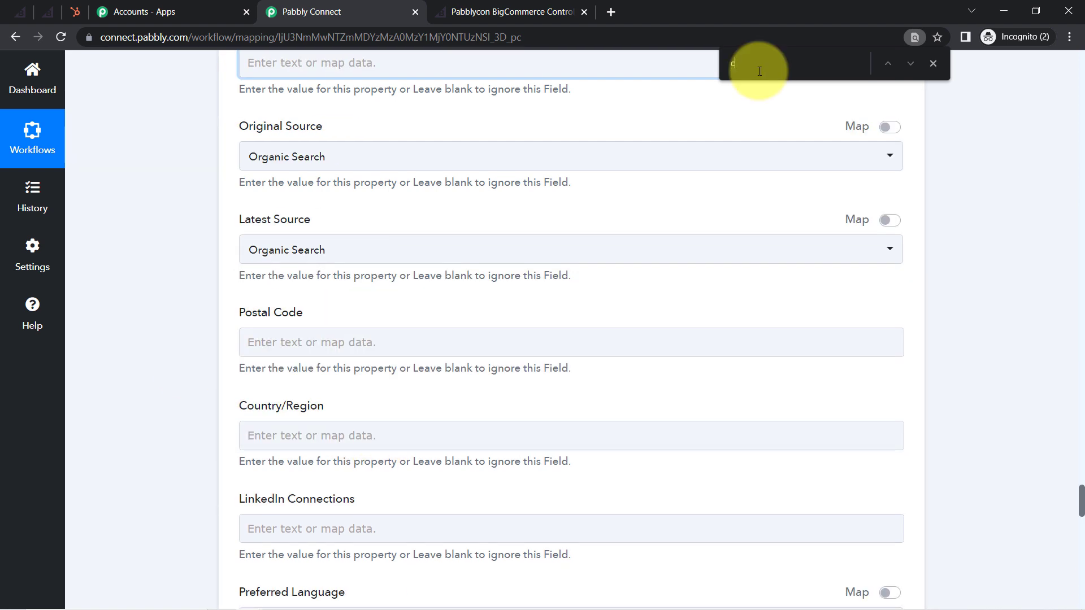
{"action": "type", "text": "ompany"}
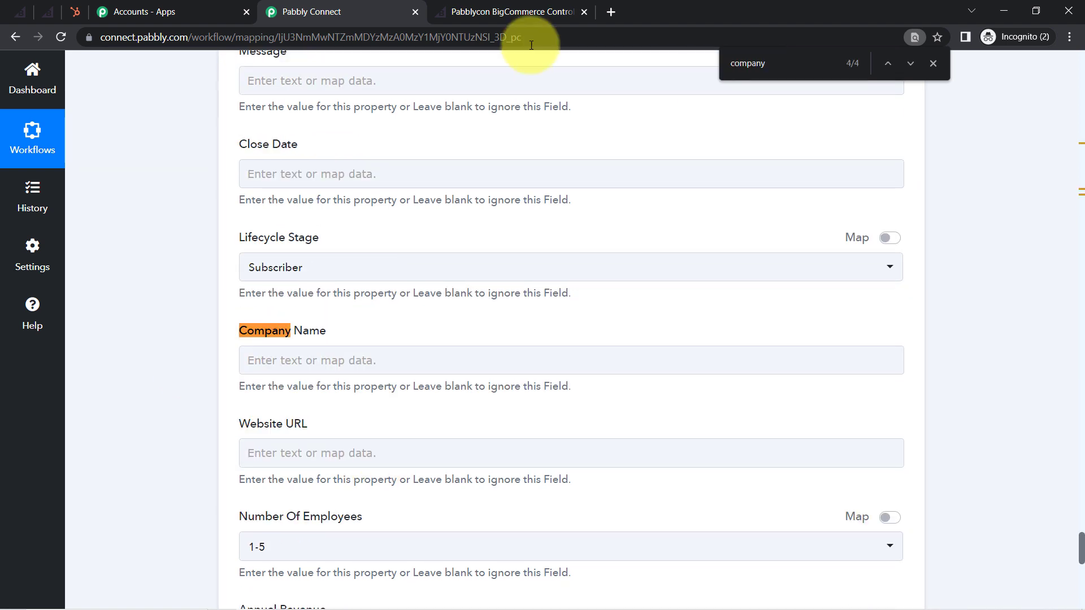
{"action": "left_click", "coordinate": [306, 351]}
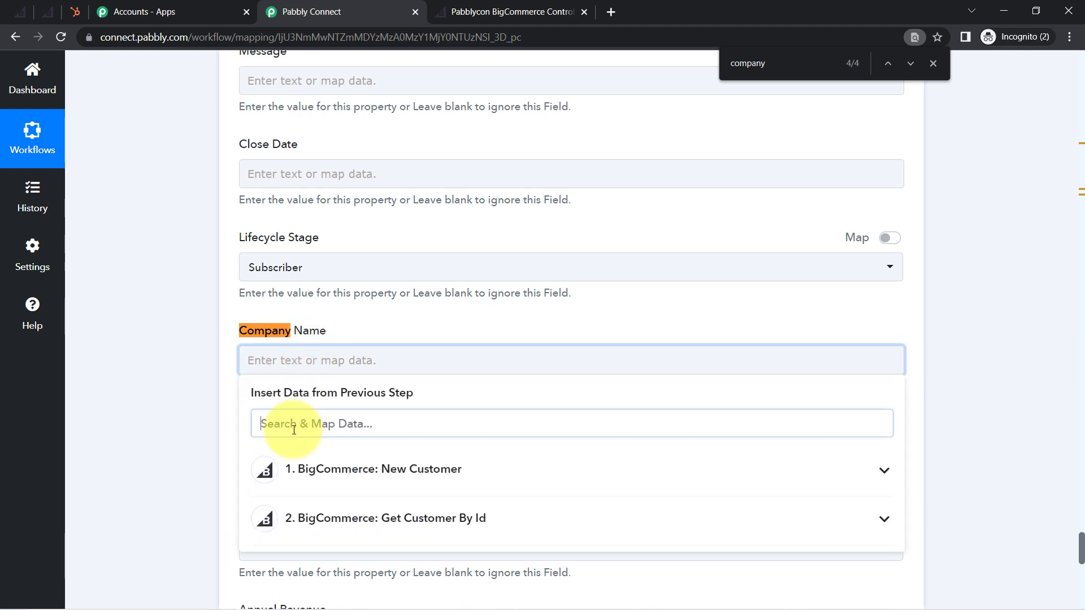
{"action": "left_click", "coordinate": [275, 424]}
{"action": "type", "text": "mb"}
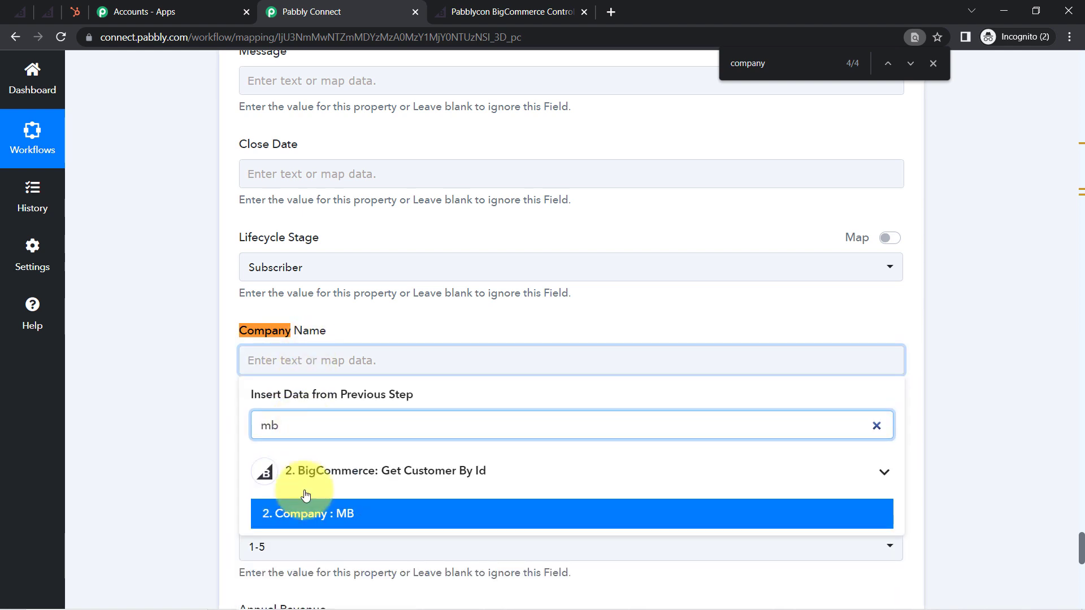
{"action": "left_click", "coordinate": [281, 510]}
{"action": "left_click", "coordinate": [160, 315]}
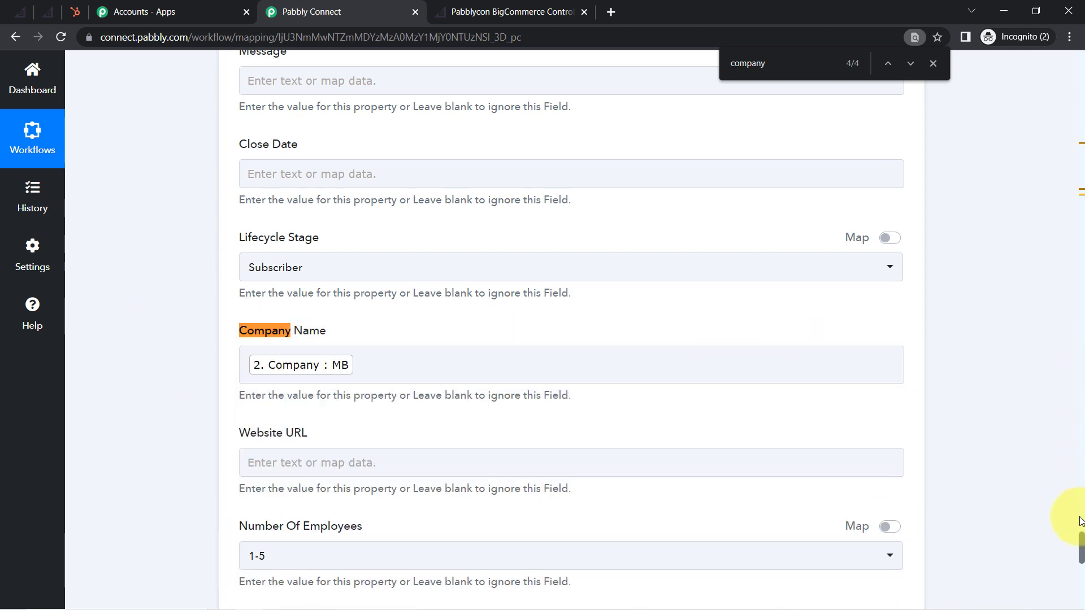
Step: View the HubSpot contact list, and save the Create a Contact action with a test request
{"action": "left_click_drag", "start_coordinate": [1081, 542], "coordinate": [1081, 605]}
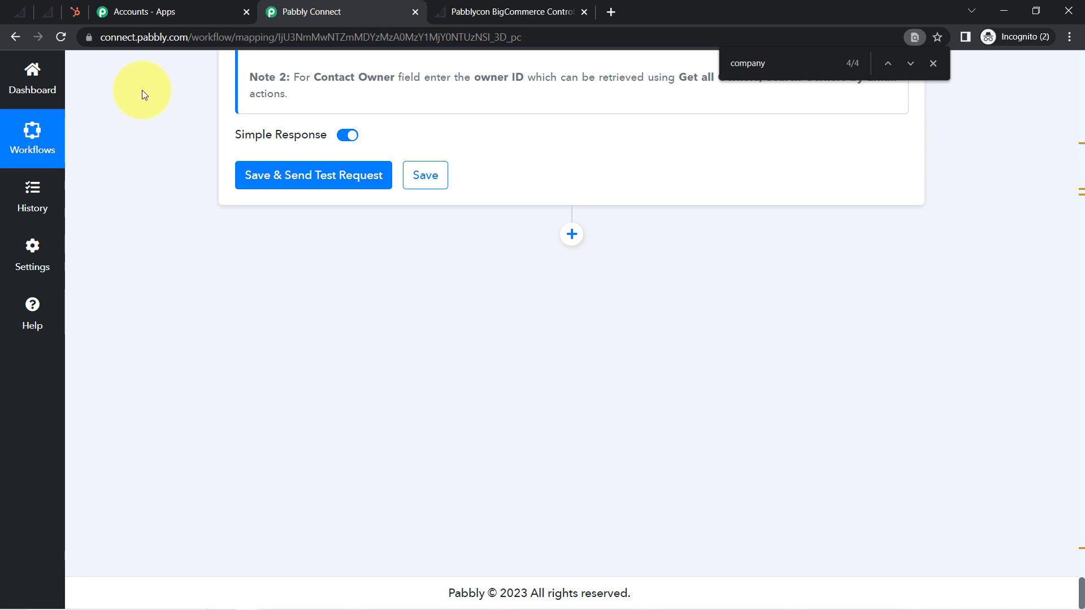
{"action": "left_click", "coordinate": [78, 14]}
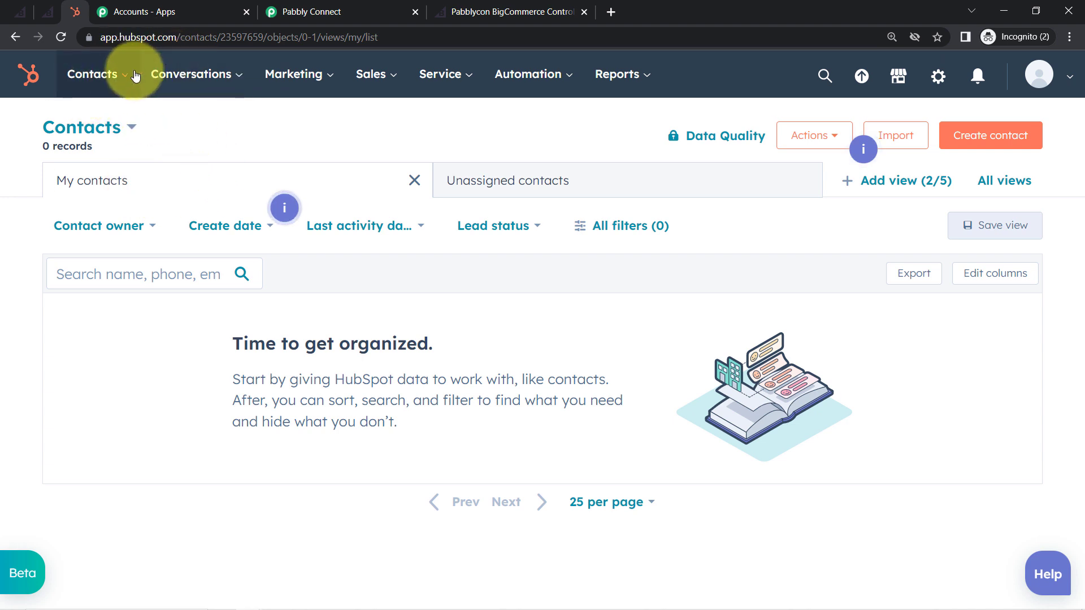
{"action": "left_click_drag", "start_coordinate": [265, 12], "coordinate": [110, 11]}
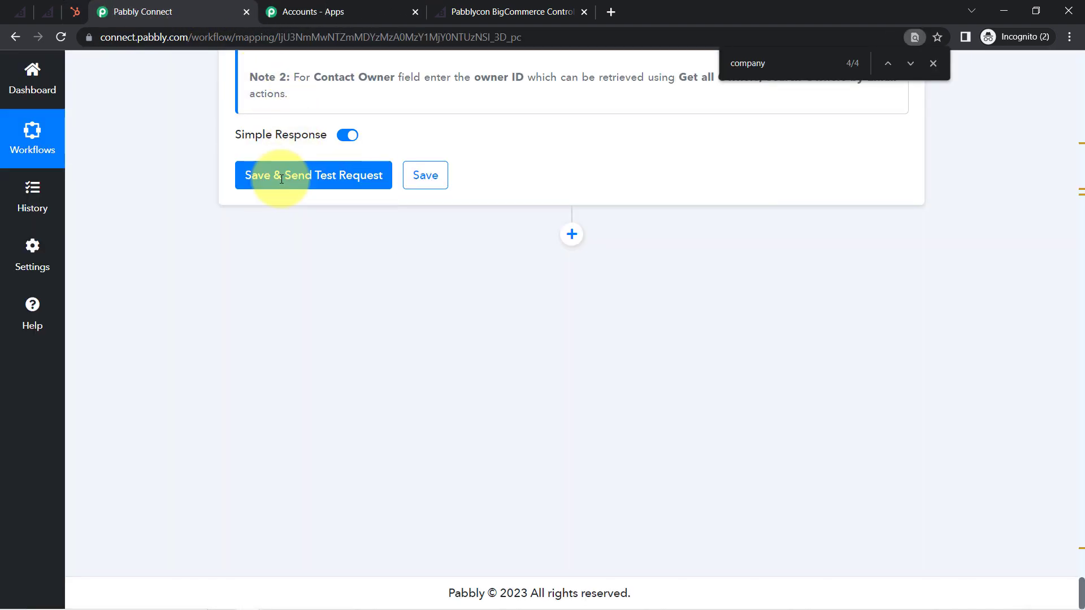
{"action": "left_click", "coordinate": [280, 179]}
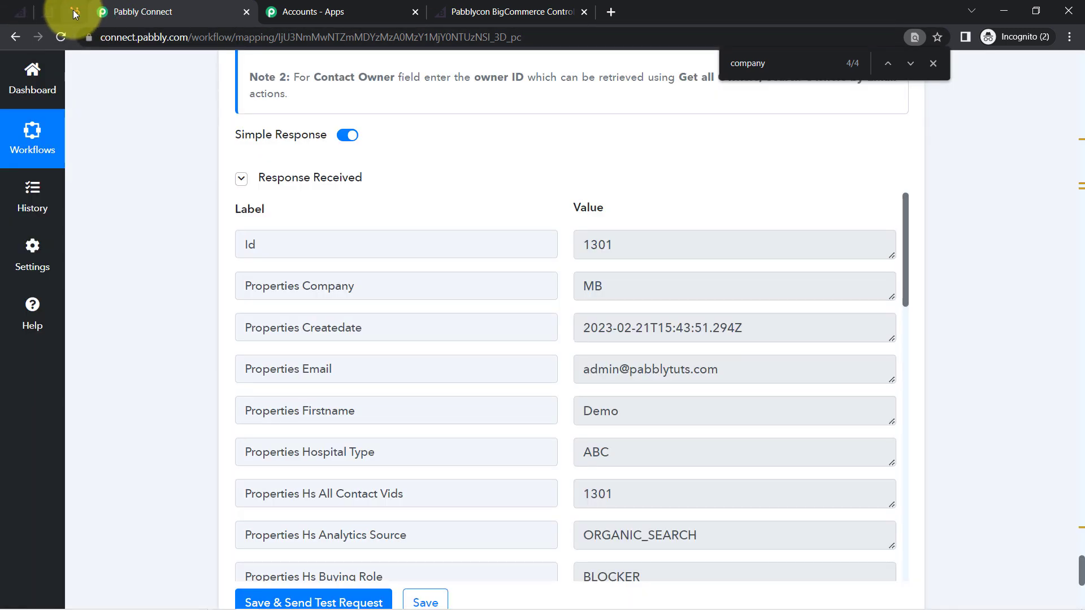
Step: Reload the HubSpot contact list to check for the new contact, comparing the test response and the BigCommerce account page
{"action": "left_click", "coordinate": [74, 12]}
{"action": "left_click", "coordinate": [165, 39]}
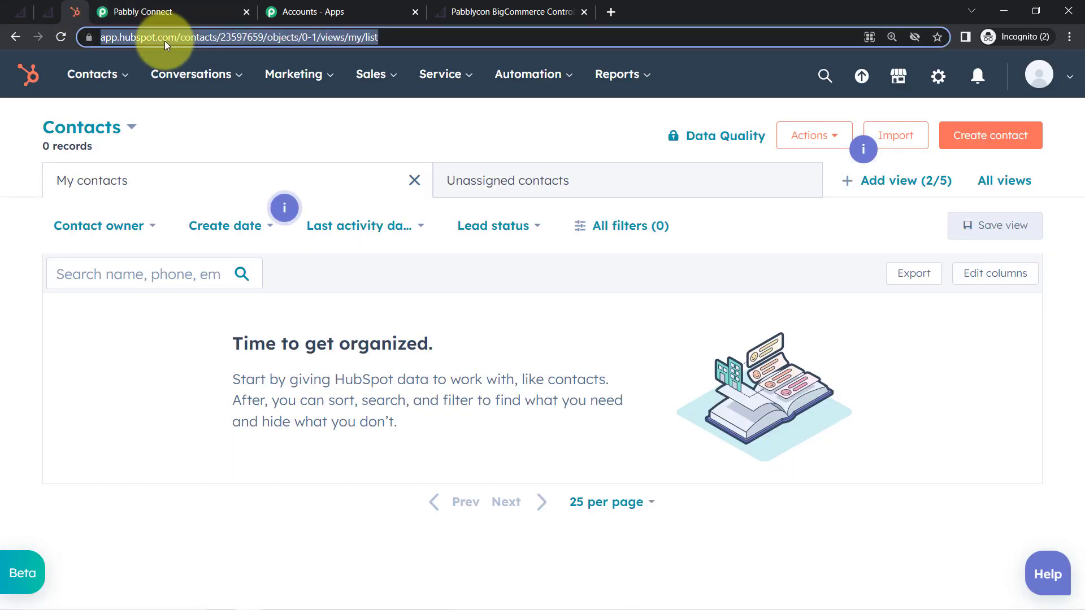
{"action": "key", "text": "Return"}
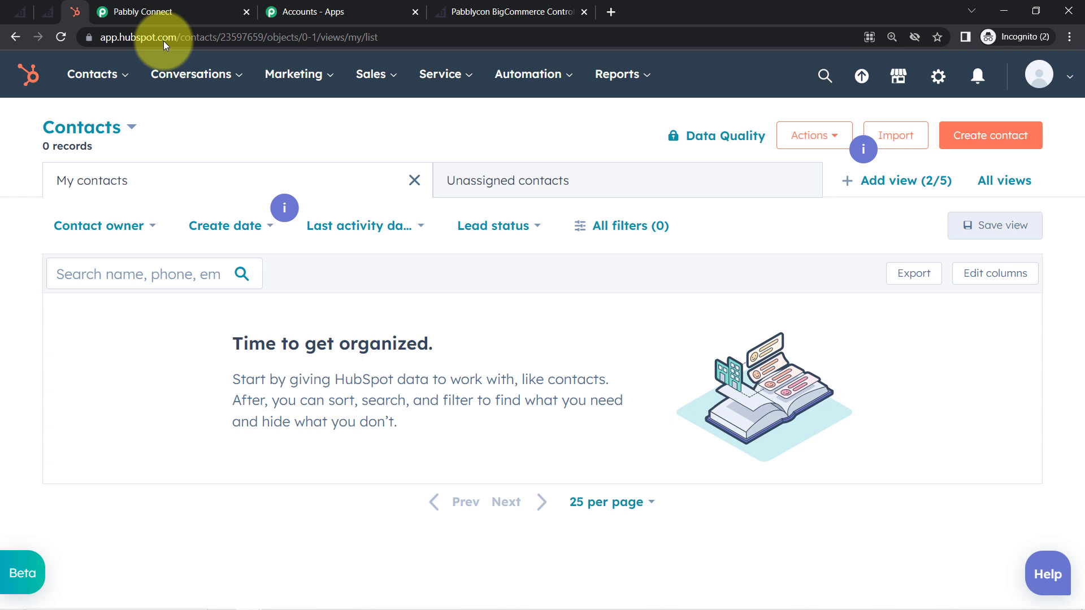
{"action": "left_click", "coordinate": [164, 5]}
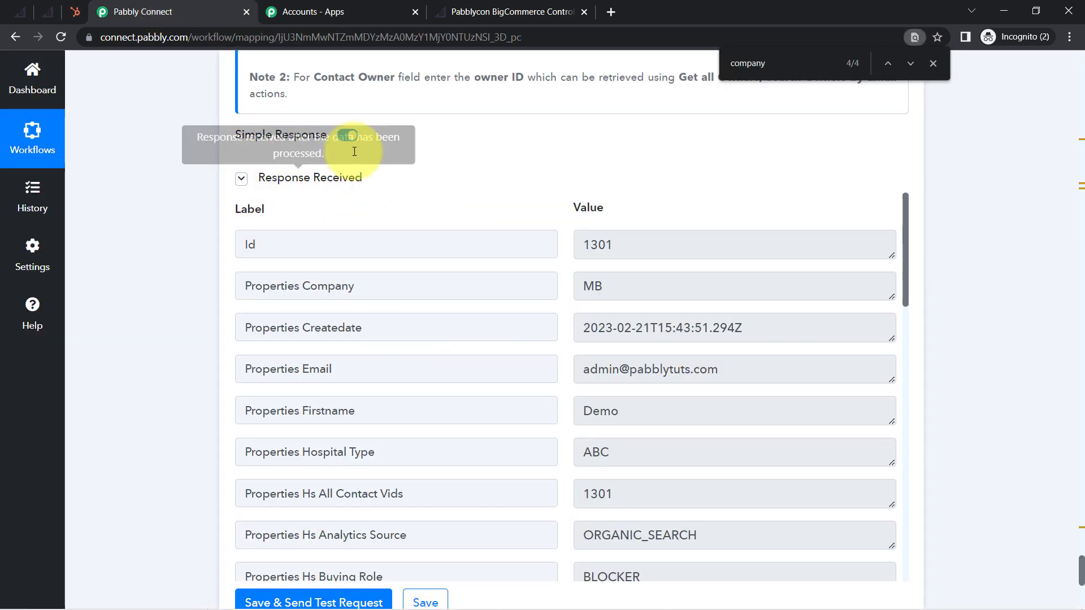
{"action": "left_click", "coordinate": [46, 10]}
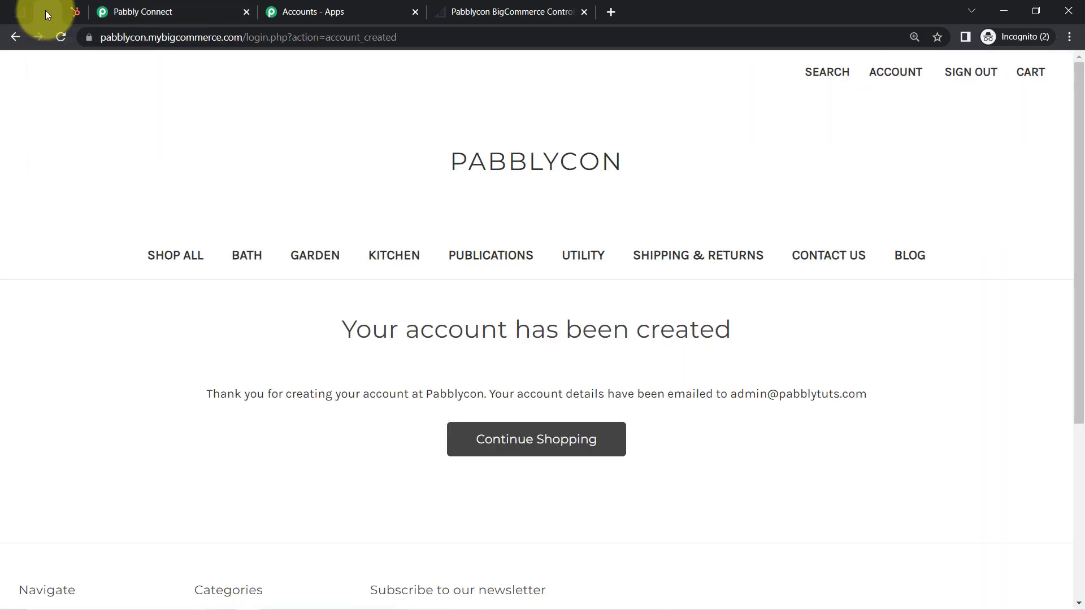
{"action": "left_click", "coordinate": [75, 13]}
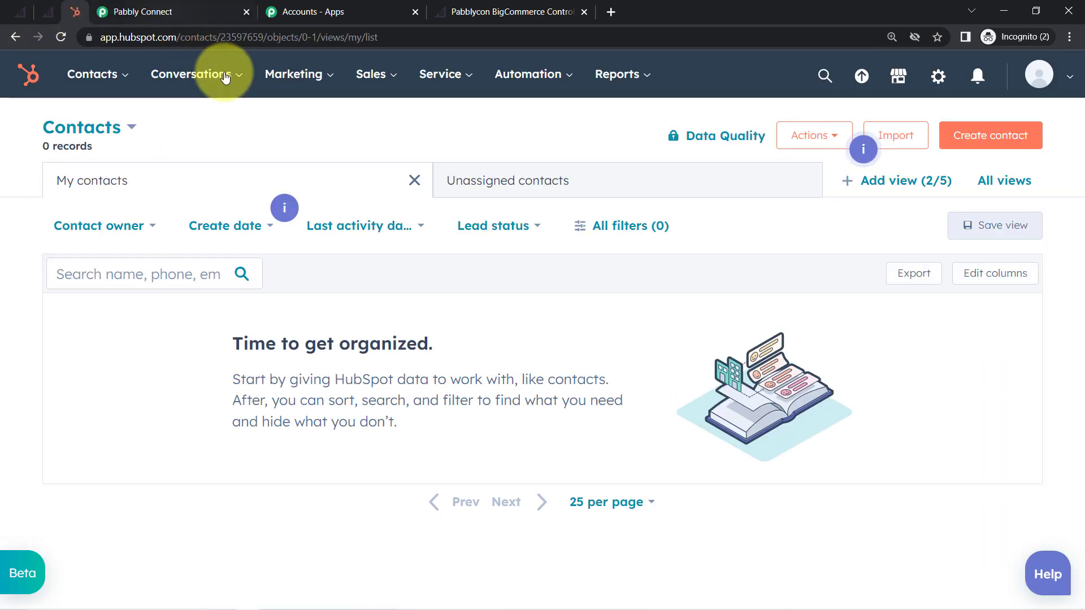
Step: Refresh the HubSpot contact list, open the newly created contact's record and review its details
{"action": "left_click", "coordinate": [104, 39]}
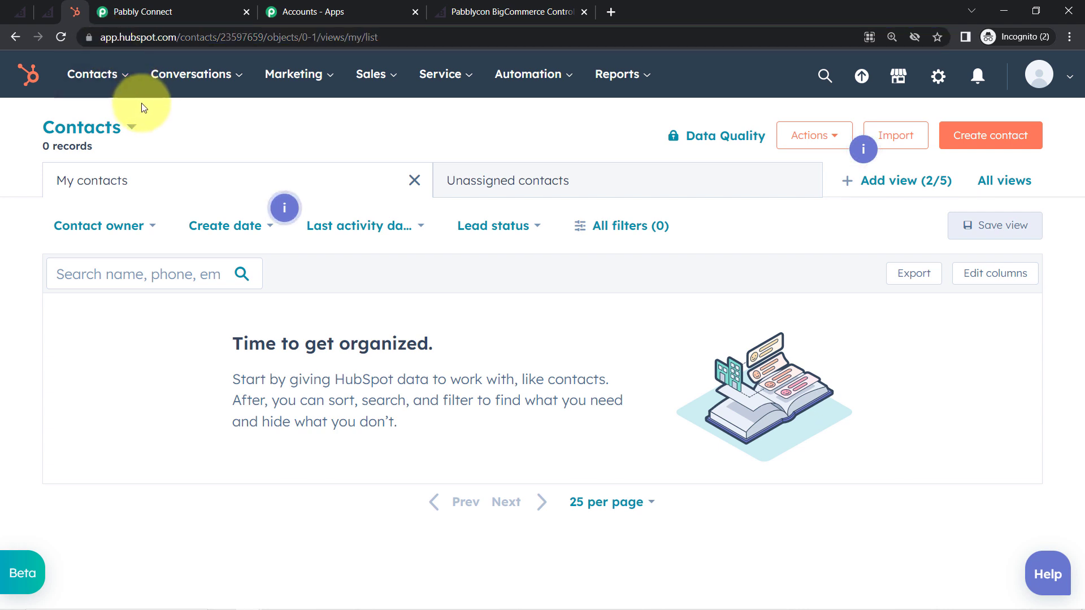
{"action": "left_click", "coordinate": [193, 225]}
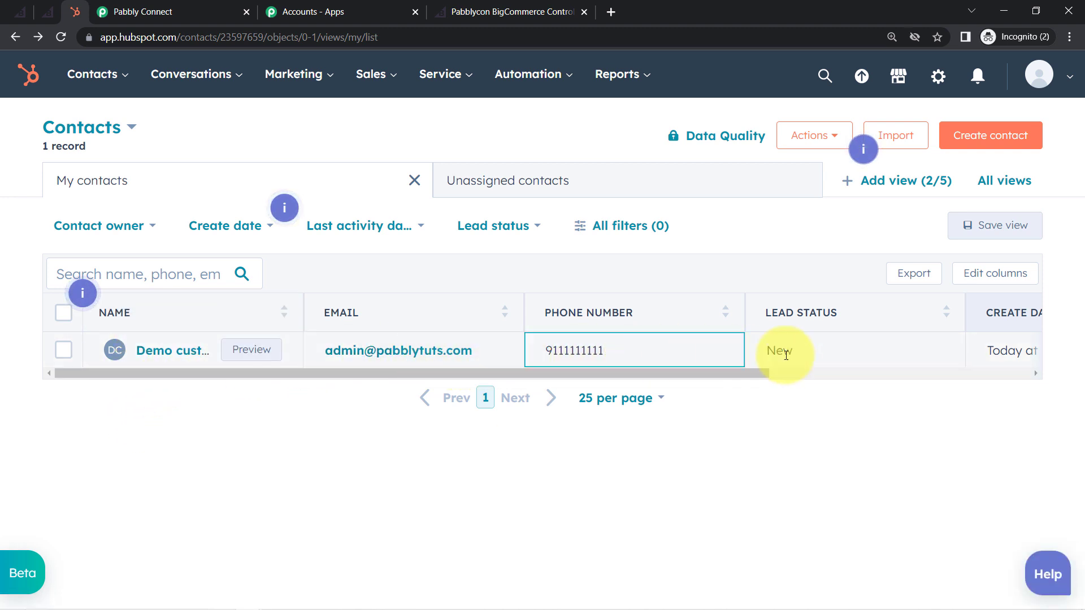
{"action": "left_click", "coordinate": [186, 360]}
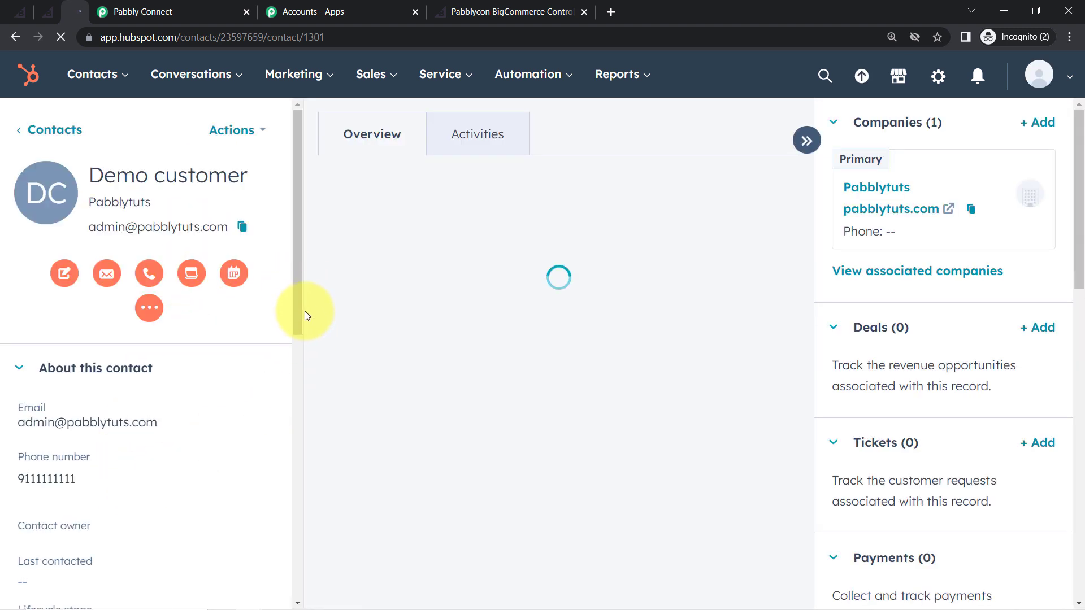
{"action": "scroll", "coordinate": [283, 367], "scroll_direction": "down", "scroll_amount": 6}
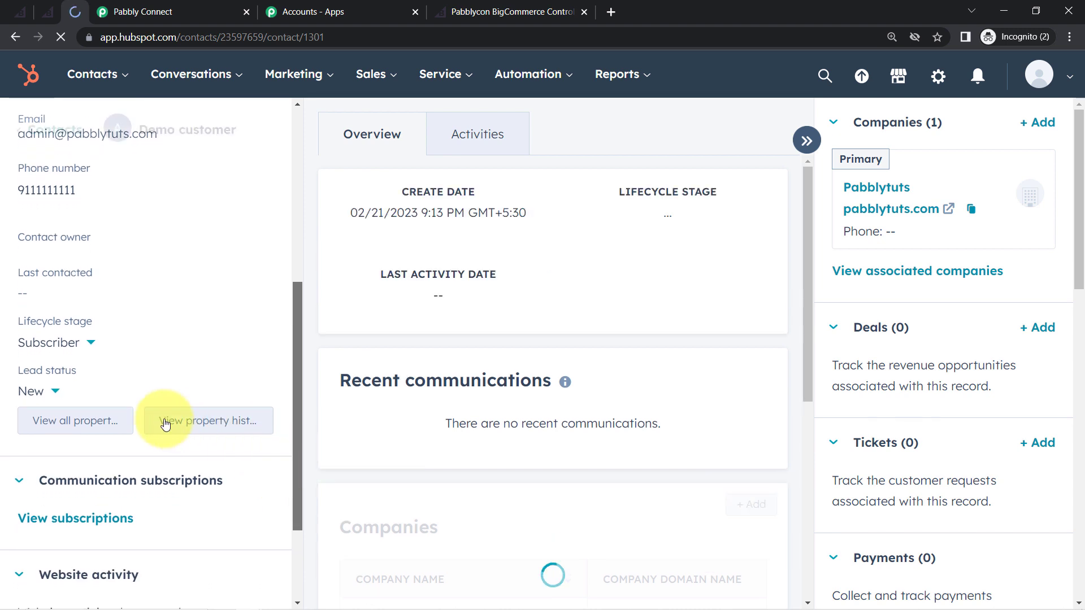
Step: View all properties of the contact and search the page for "company" to check the Company name value
{"action": "left_click", "coordinate": [67, 421]}
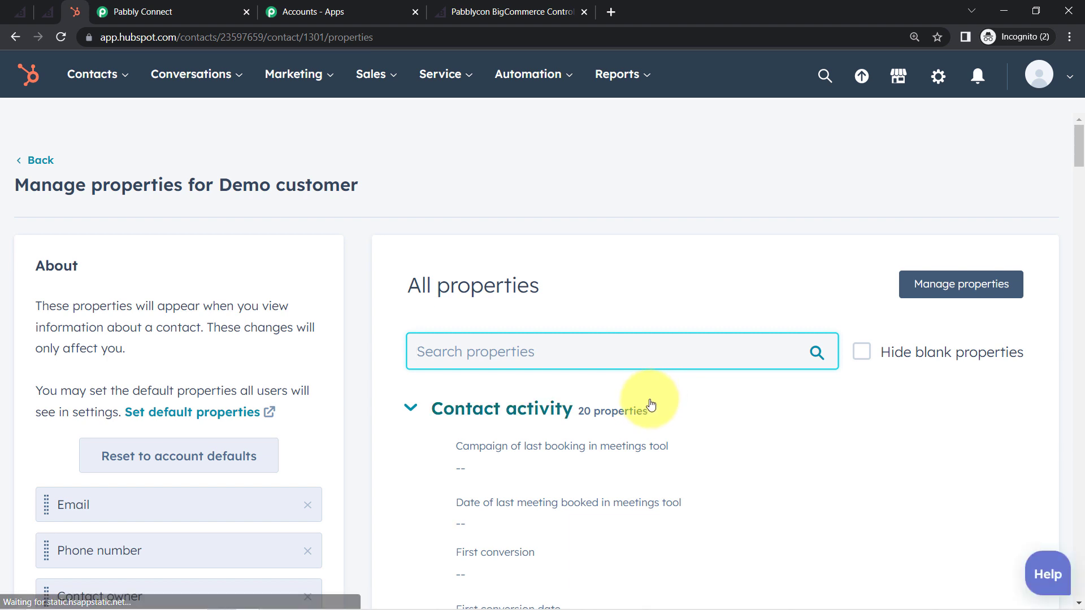
{"action": "key", "text": "ctrl+f"}
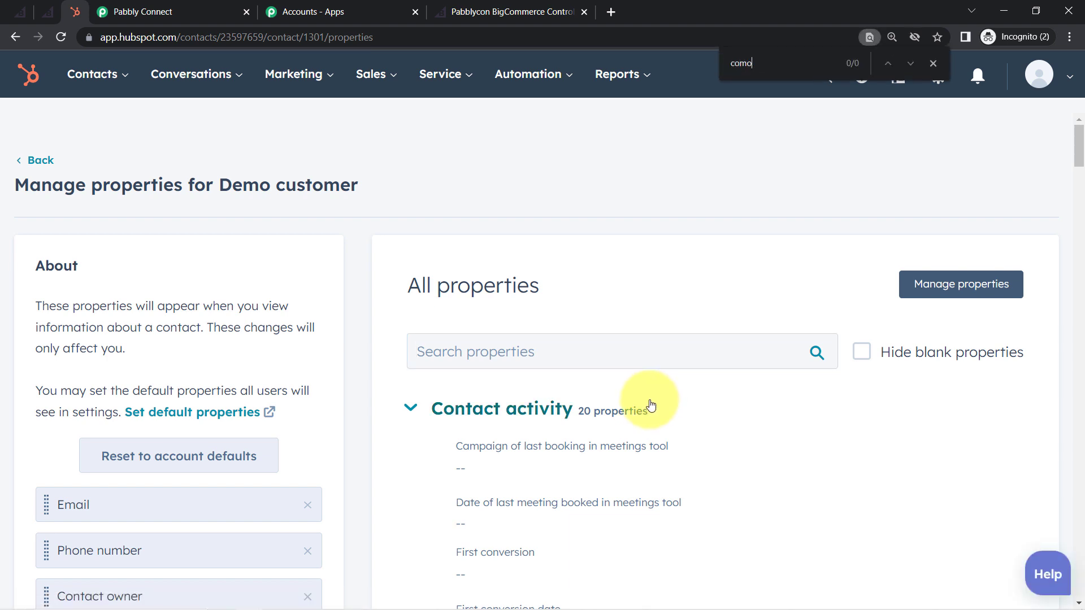
{"action": "key", "text": "BackSpace"}
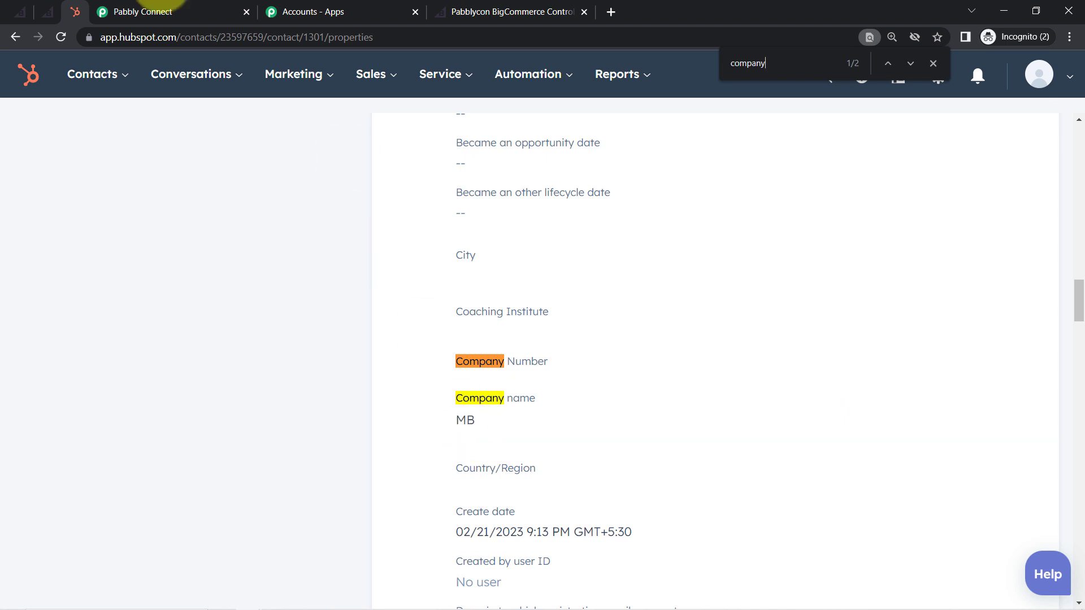
Step: Compare the contact's HubSpot properties with the Pabbly Connect test response and the BigCommerce account page
{"action": "left_click", "coordinate": [143, 11]}
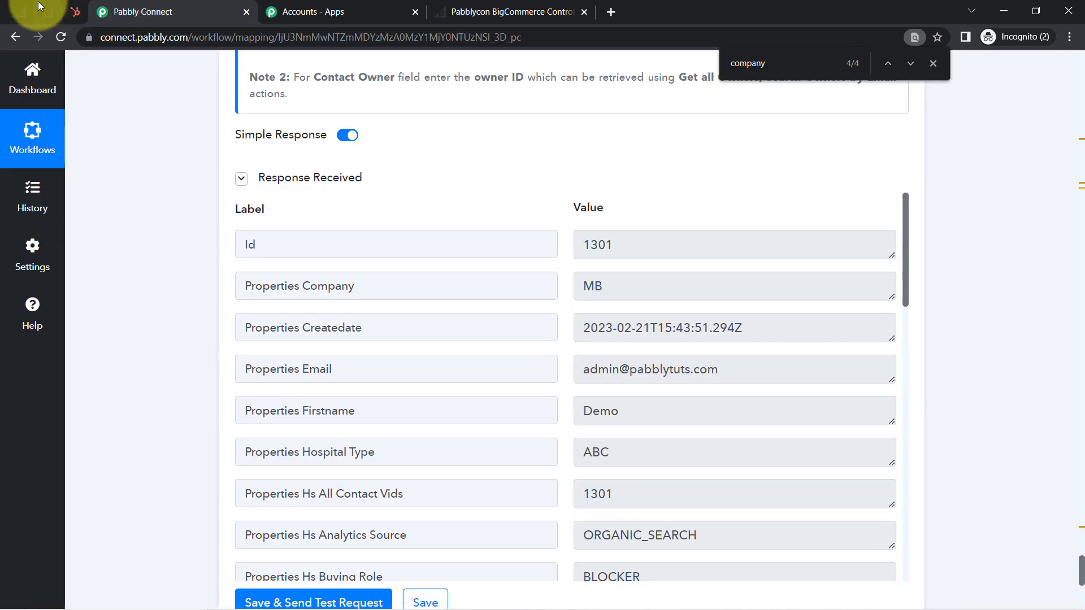
{"action": "left_click", "coordinate": [49, 12]}
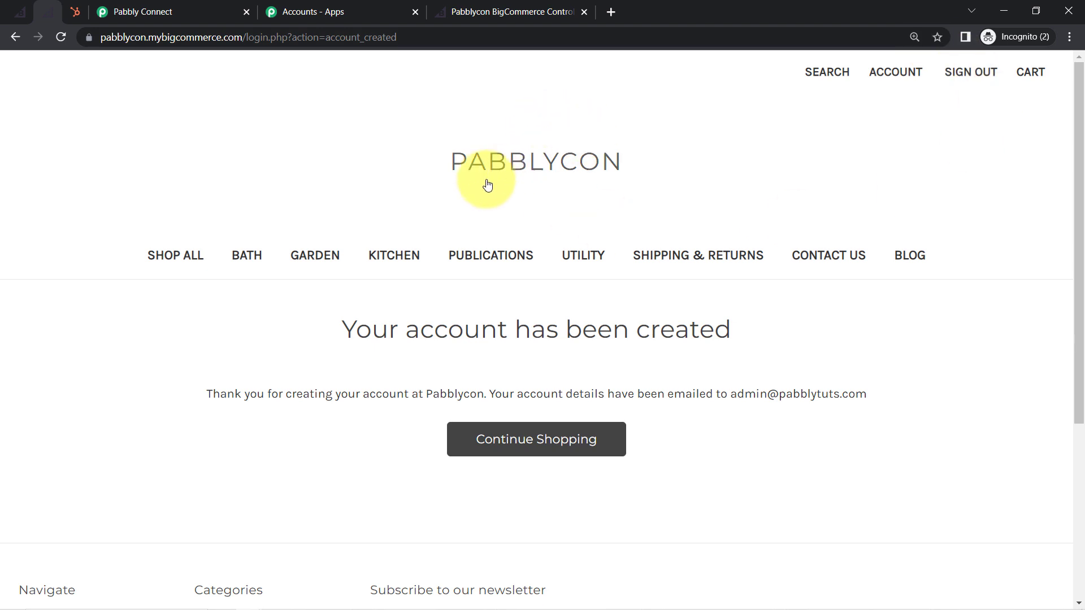
{"action": "left_click", "coordinate": [76, 10]}
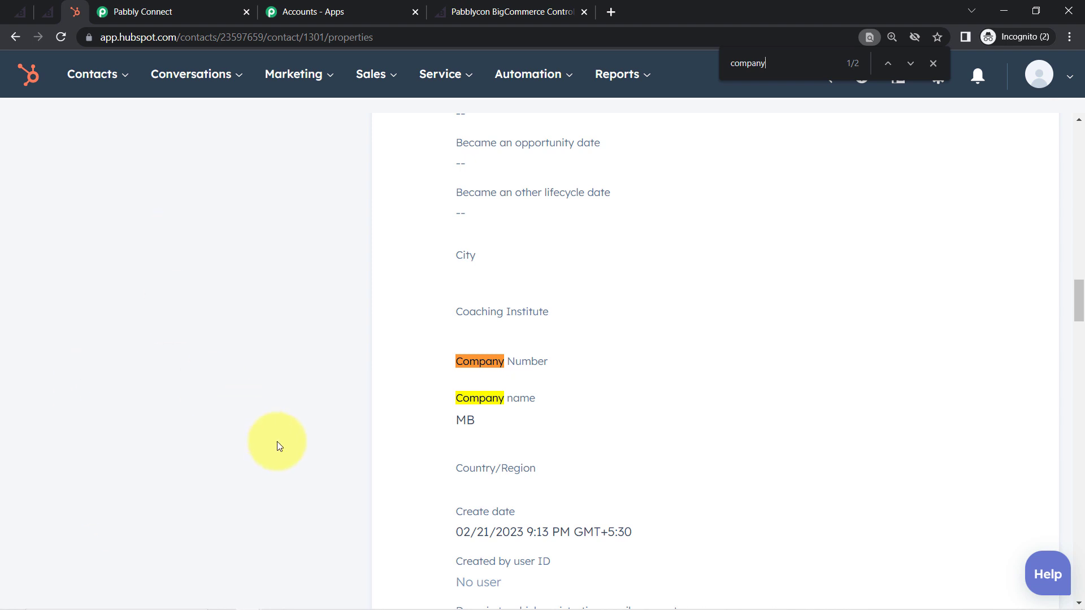
Step: Return to the Pabbly Connect workflow and collapse the New Customer, Get Customer By Id and Create a Contact steps for an overview
{"action": "left_click", "coordinate": [172, 11]}
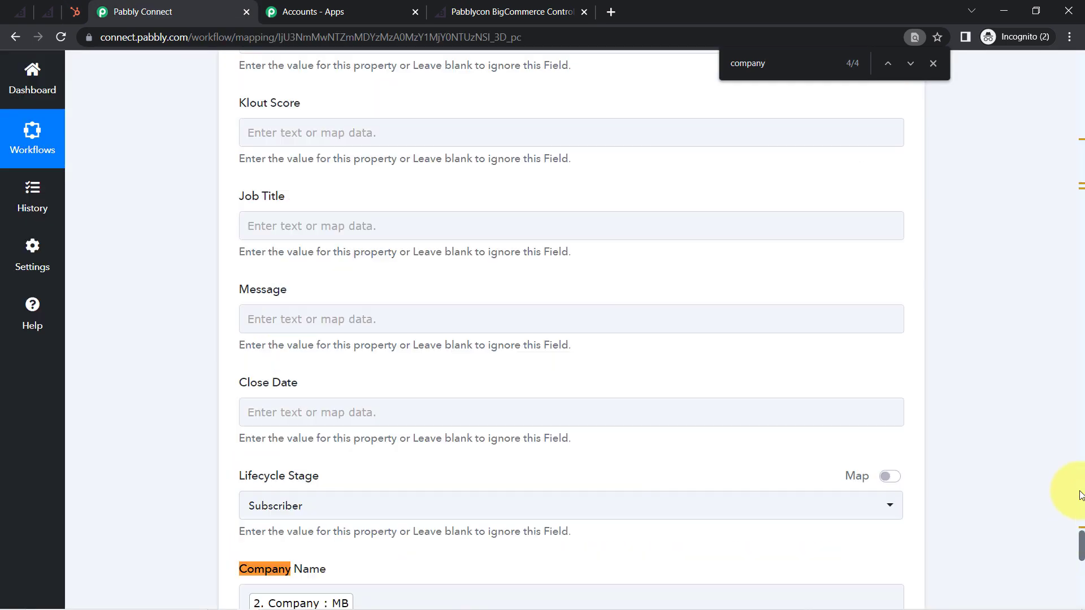
{"action": "left_click_drag", "start_coordinate": [1070, 238], "coordinate": [1083, 59]}
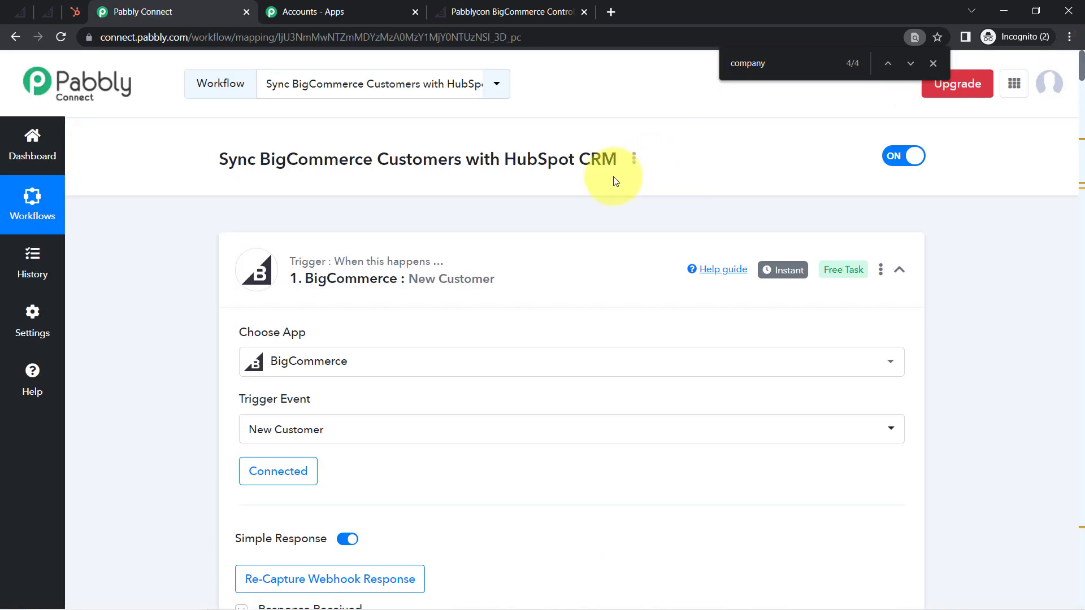
{"action": "left_click", "coordinate": [480, 299]}
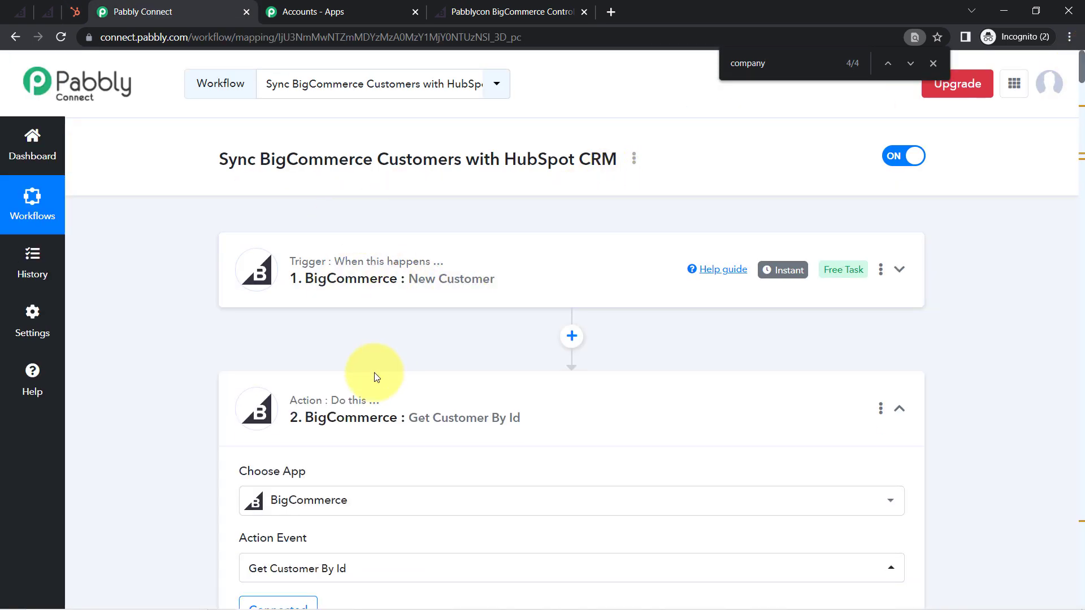
{"action": "left_click", "coordinate": [365, 414]}
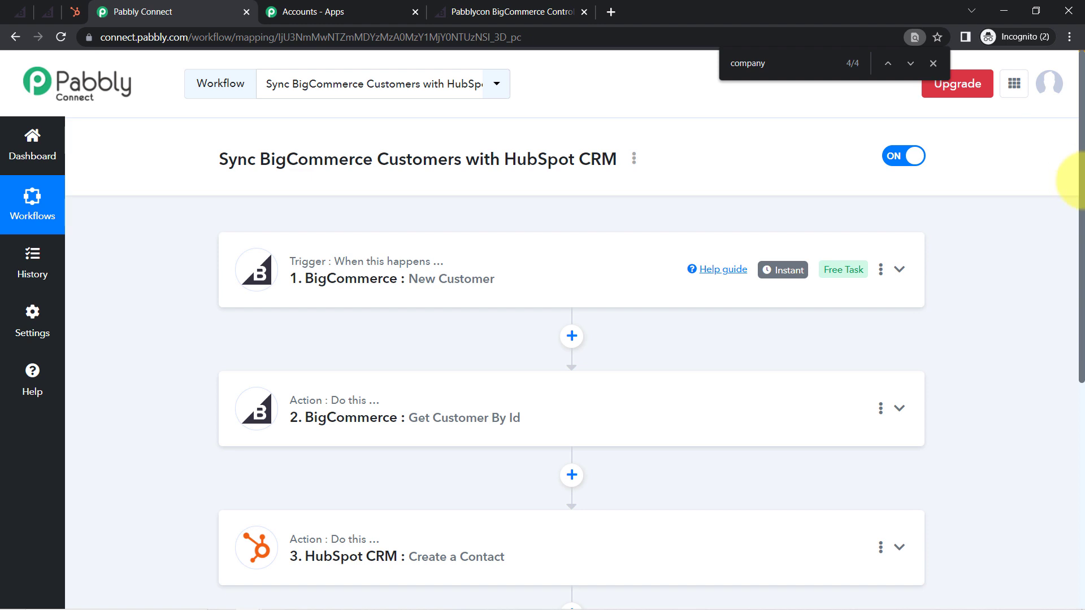
{"action": "mouse_move", "coordinate": [1080, 184]}
{"action": "left_mouse_down"}
{"action": "mouse_move", "coordinate": [1081, 254]}
{"action": "mouse_move", "coordinate": [1076, 164]}
{"action": "left_mouse_up"}
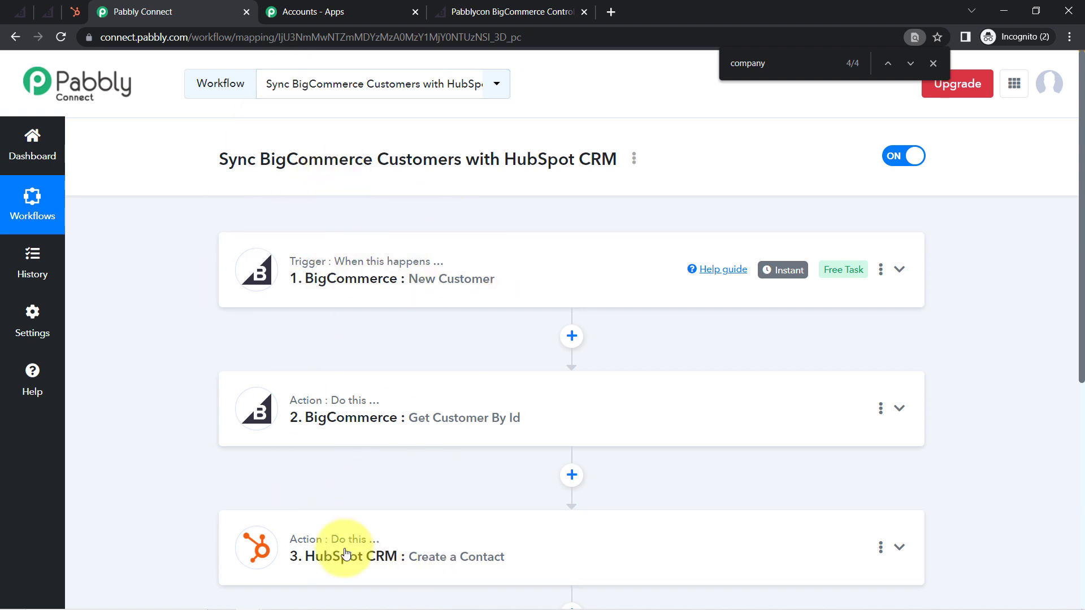
Step: Copy the share link of the Sync BigCommerce Customers with HubSpot CRM workflow and close the sharing dialog
{"action": "left_click", "coordinate": [635, 159]}
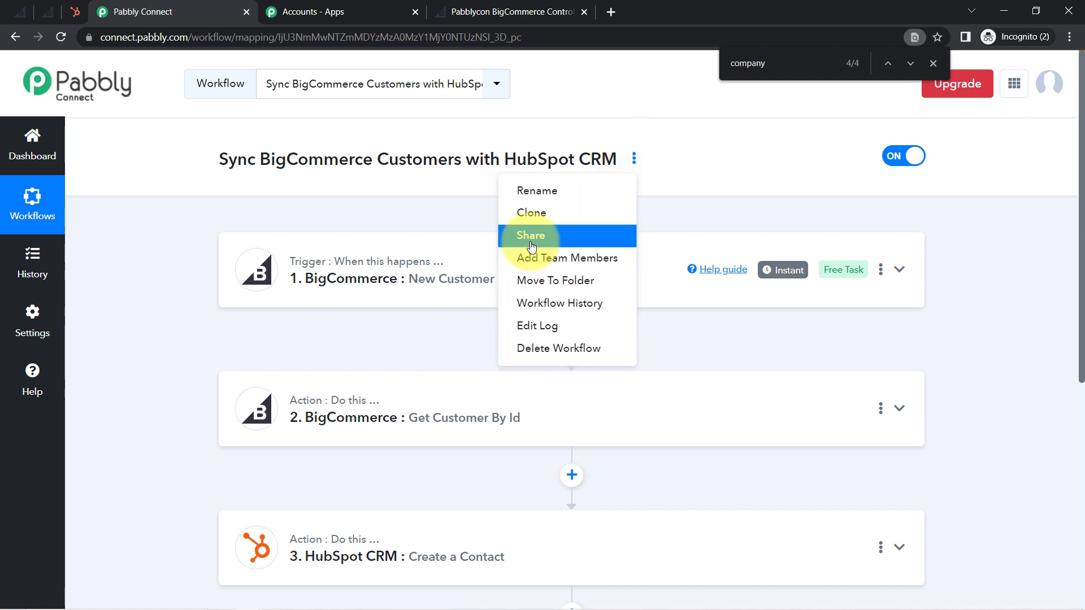
{"action": "left_click", "coordinate": [527, 235]}
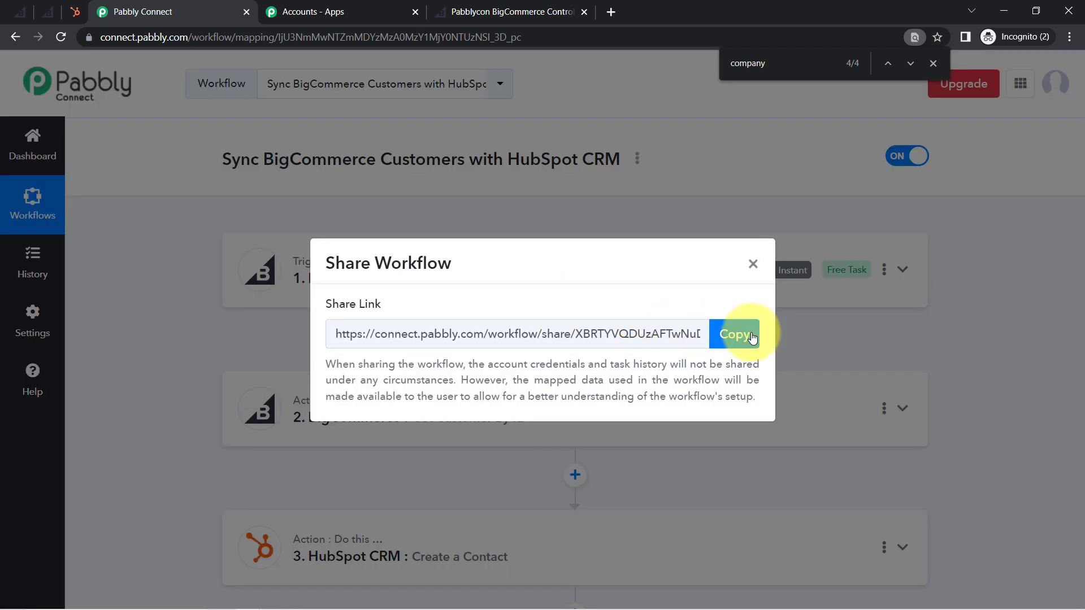
{"action": "left_click", "coordinate": [735, 334]}
{"action": "left_click", "coordinate": [752, 264]}
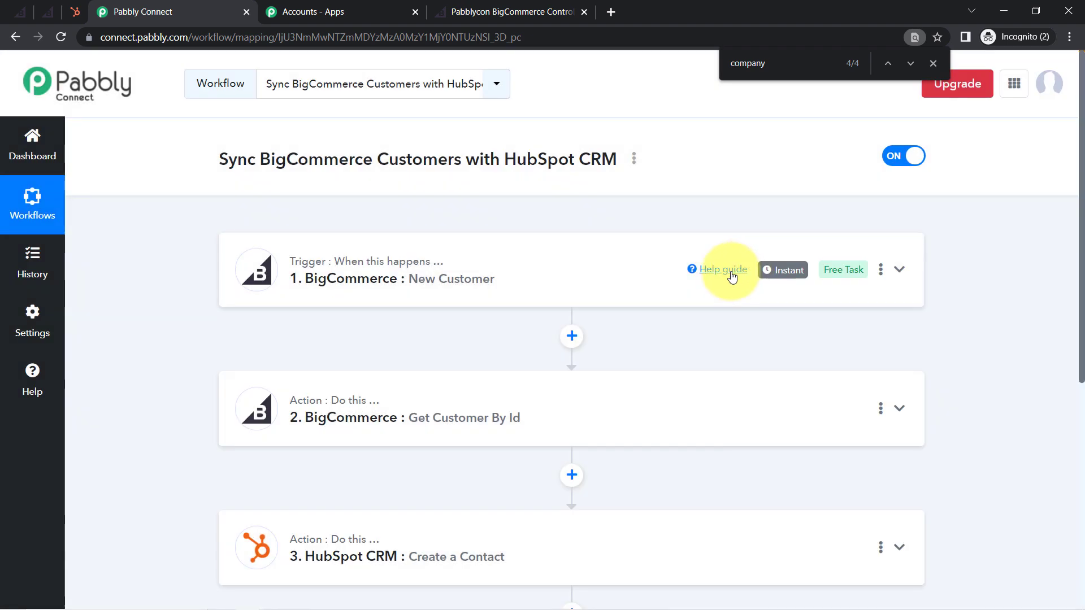